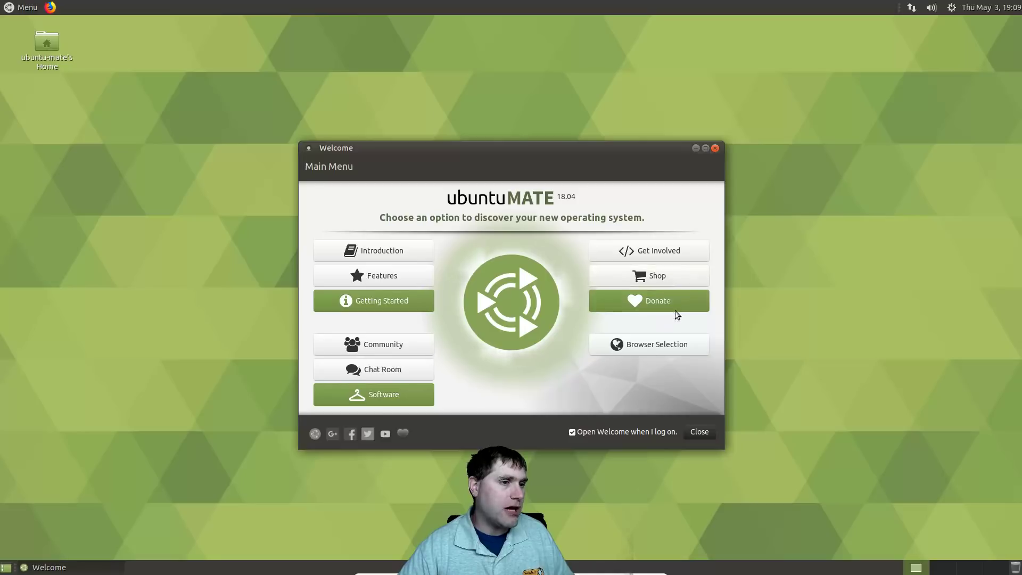
Install Chromium from the Browser Selection page, authenticating with the account password
click(669, 354)
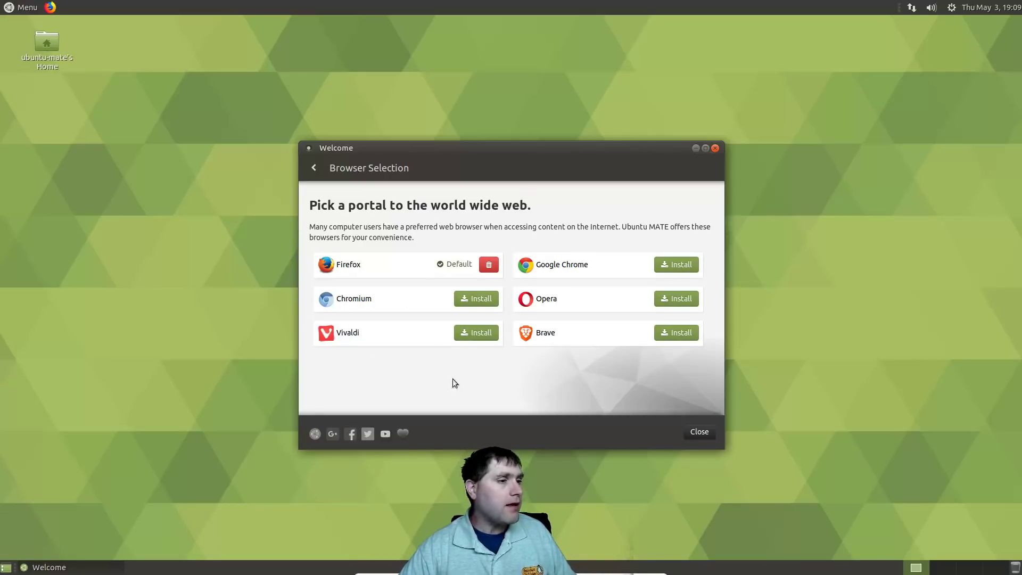
click(479, 300)
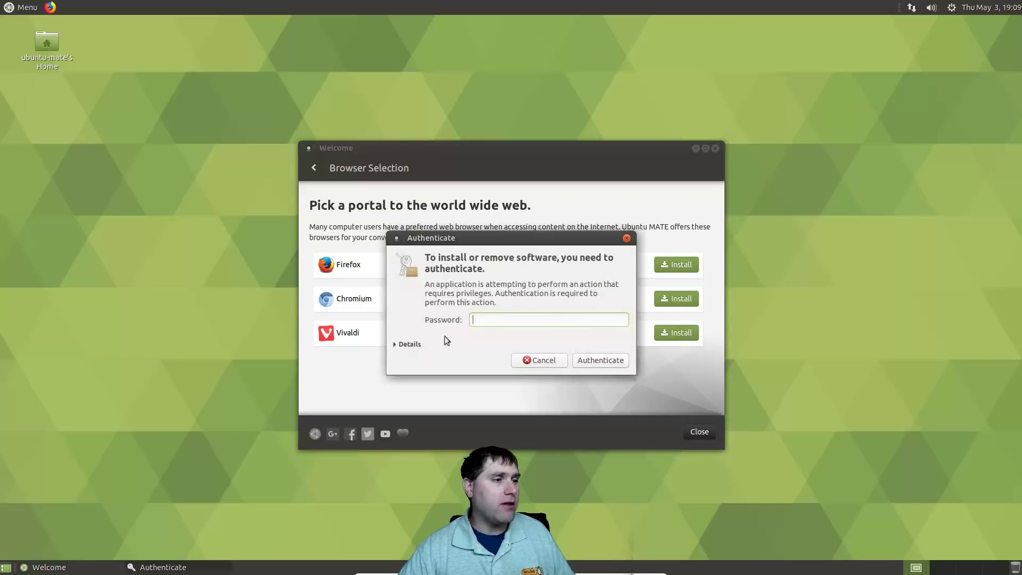
text(••••)
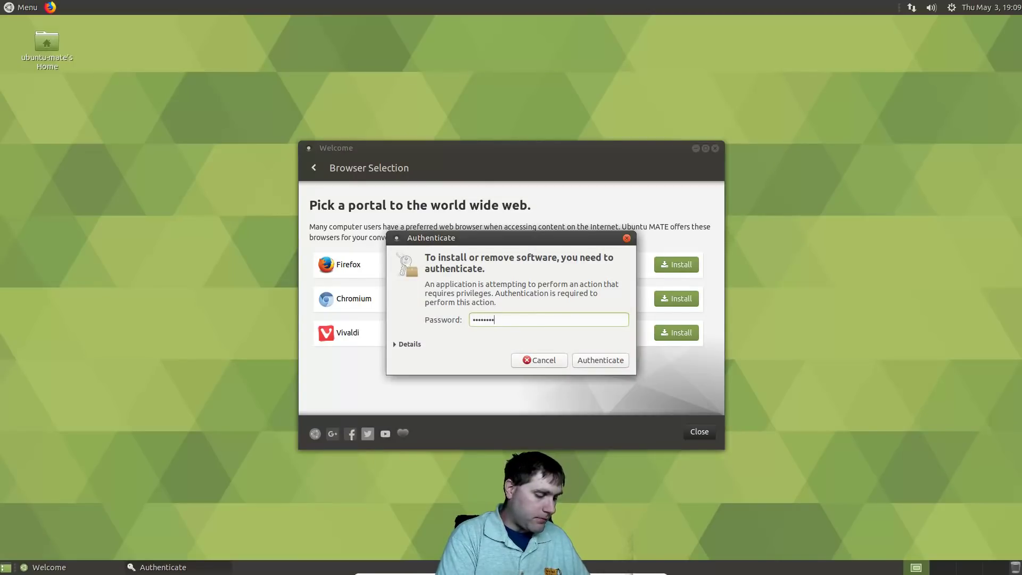
key(Return)
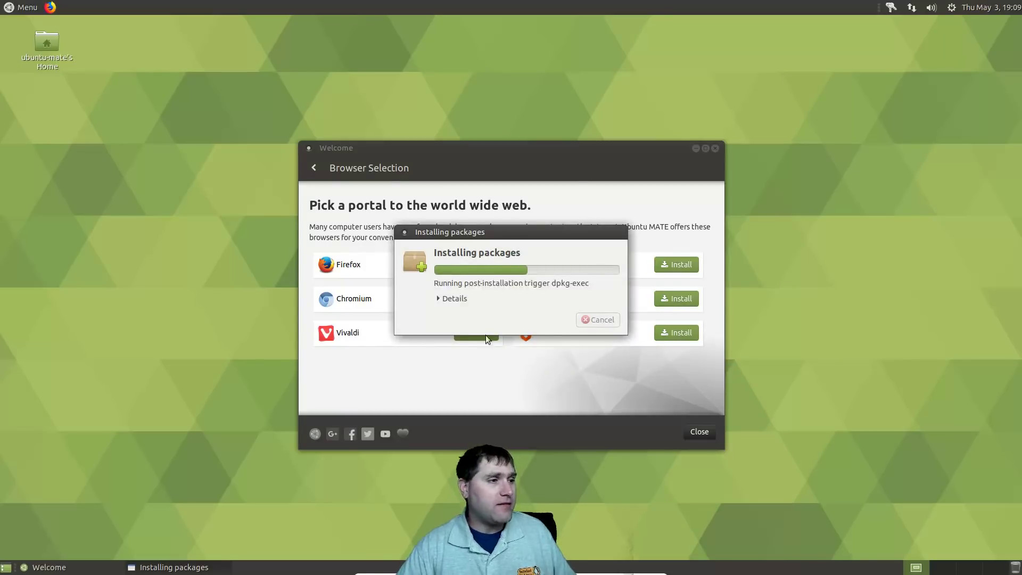
drag(498, 235, 756, 223)
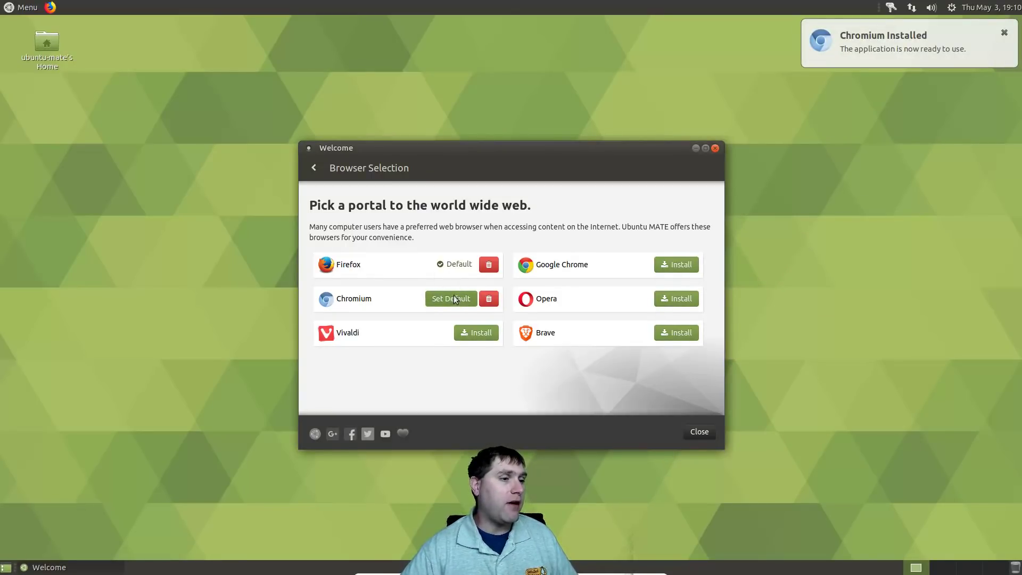
View the Shop page of the Welcome window and return to the main menu
click(316, 168)
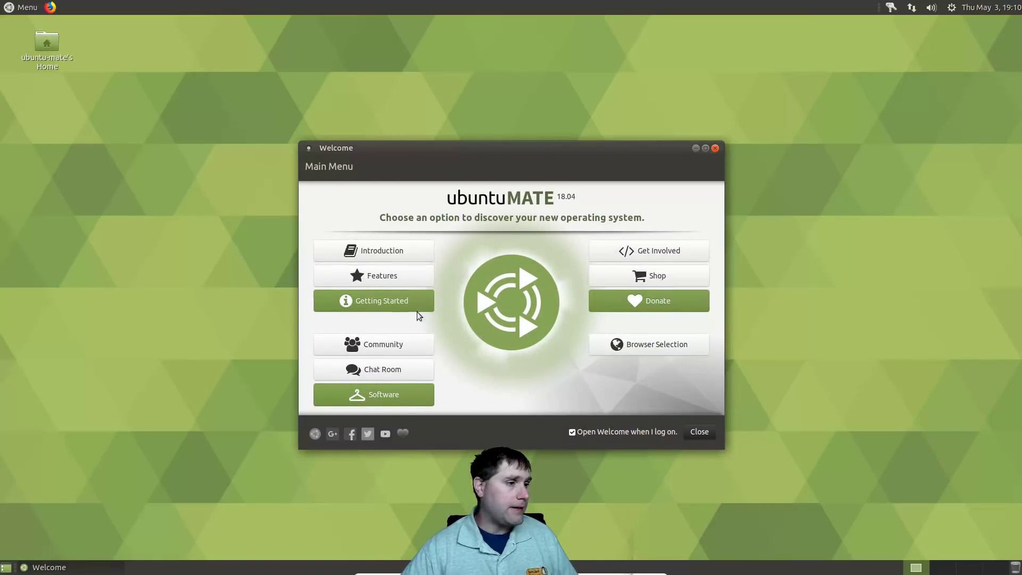
click(656, 279)
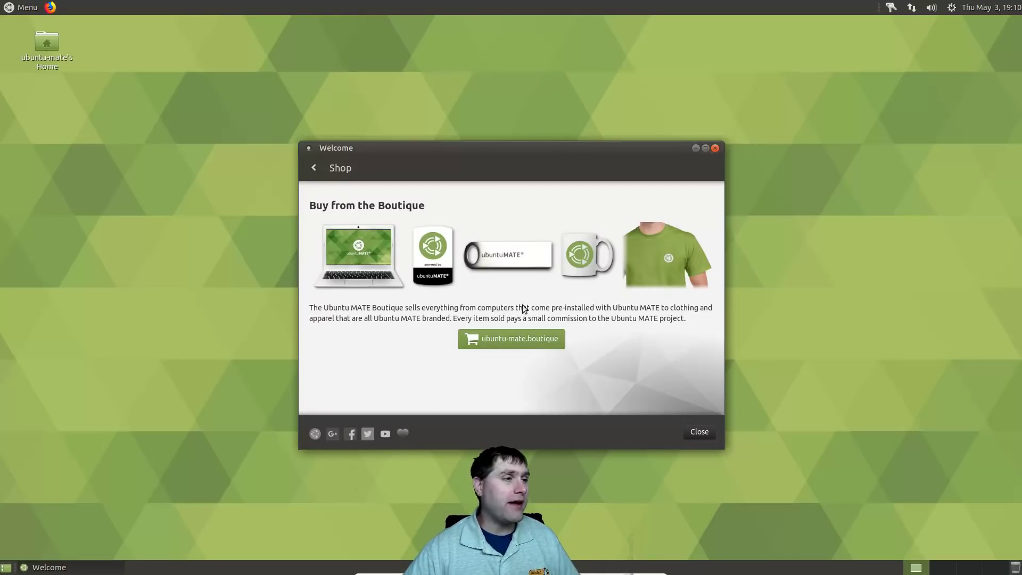
click(313, 168)
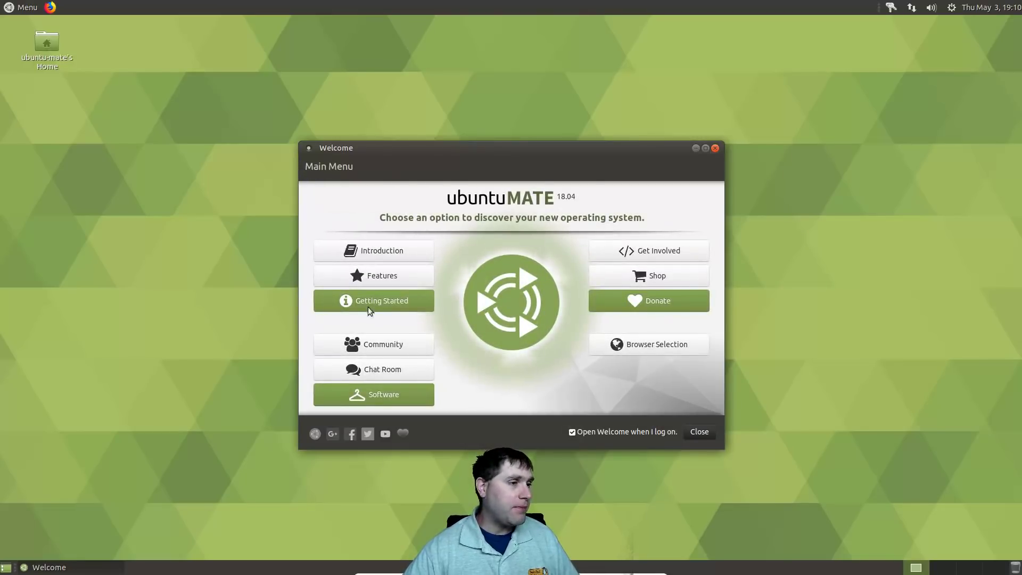
Read the Introduction page from its opening overview down to the Objectives section
click(380, 259)
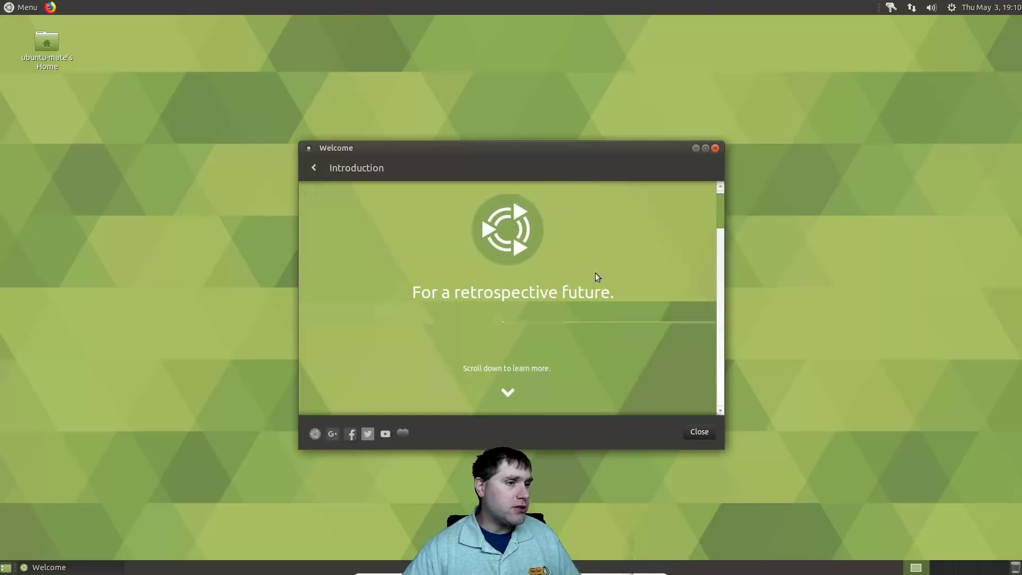
scroll(660, 251, down, 5)
scroll(660, 246, down, 3)
scroll(657, 245, up, 5)
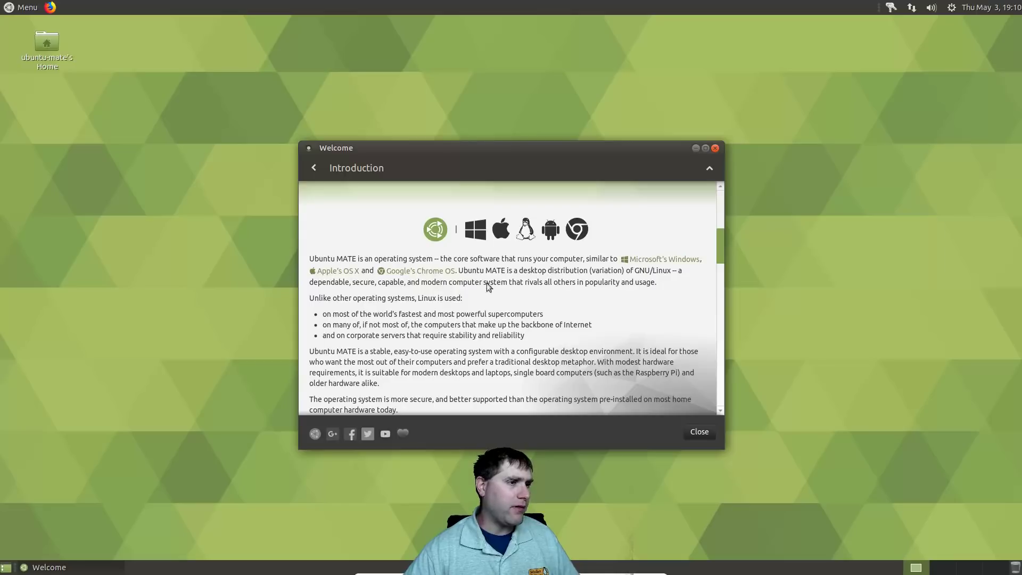
scroll(516, 298, down, 1)
scroll(516, 297, down, 6)
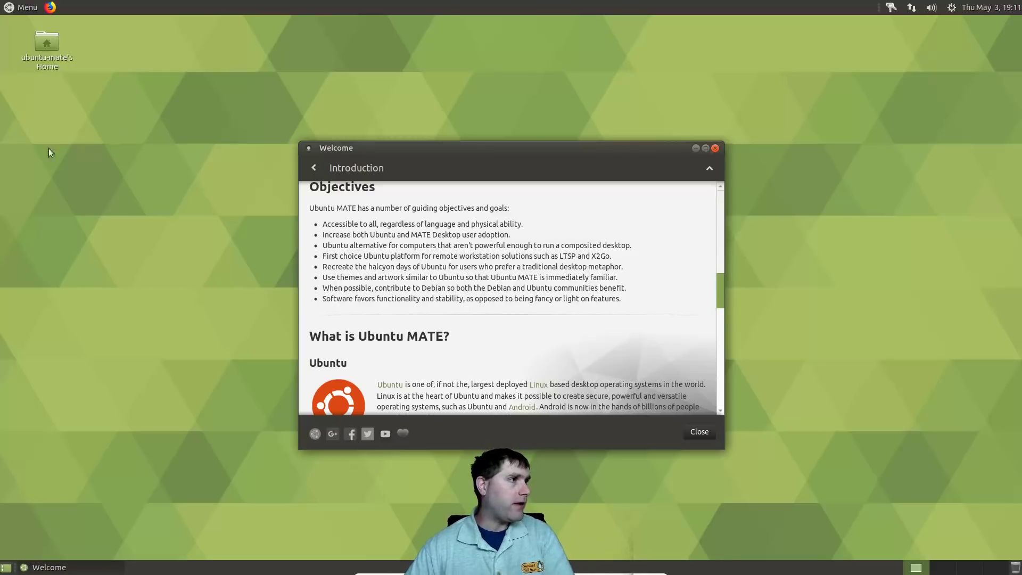
Search the applications for "sys", check resource usage in MATE System Monitor, and close it
click(22, 7)
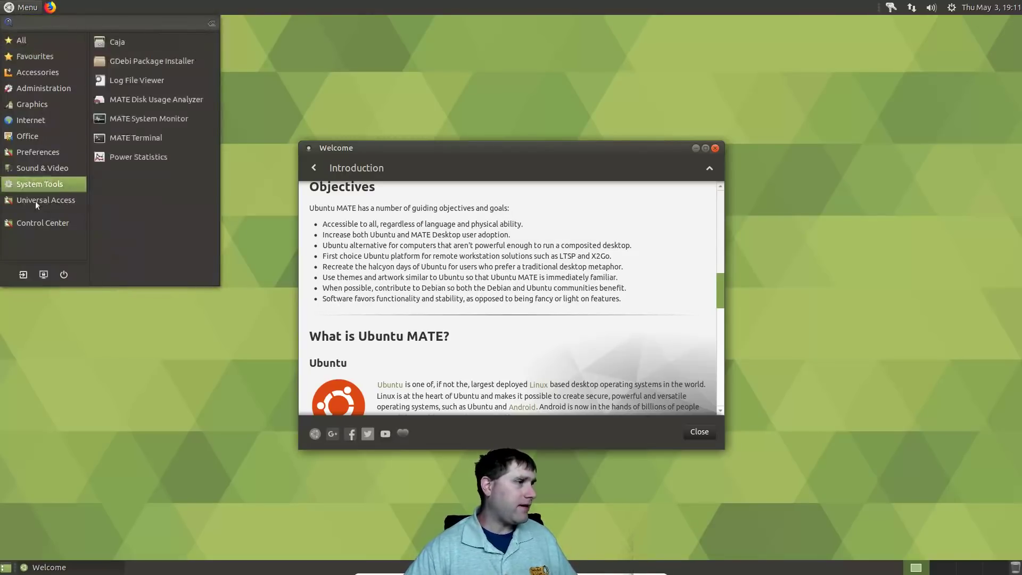
text(sys)
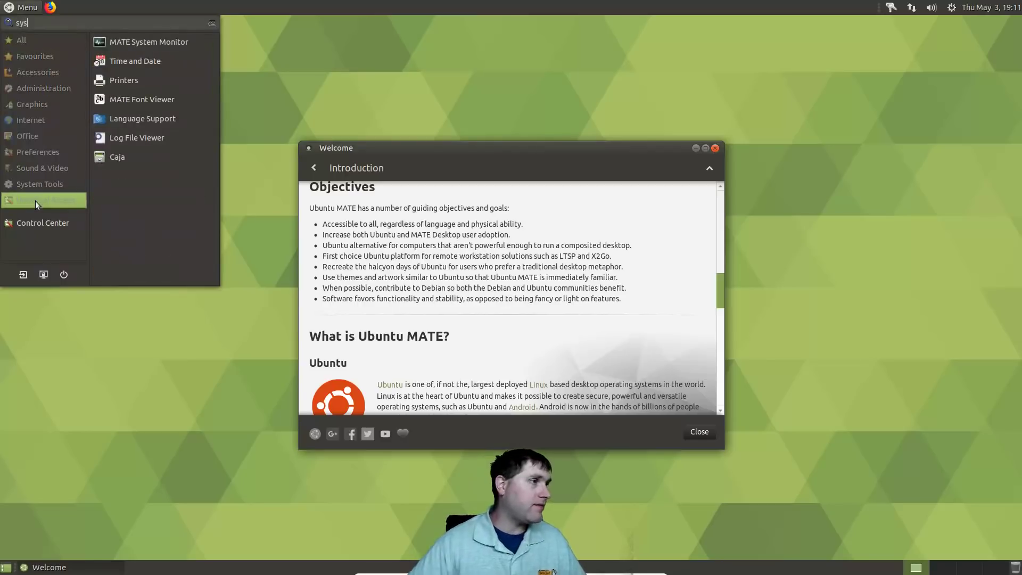
click(150, 43)
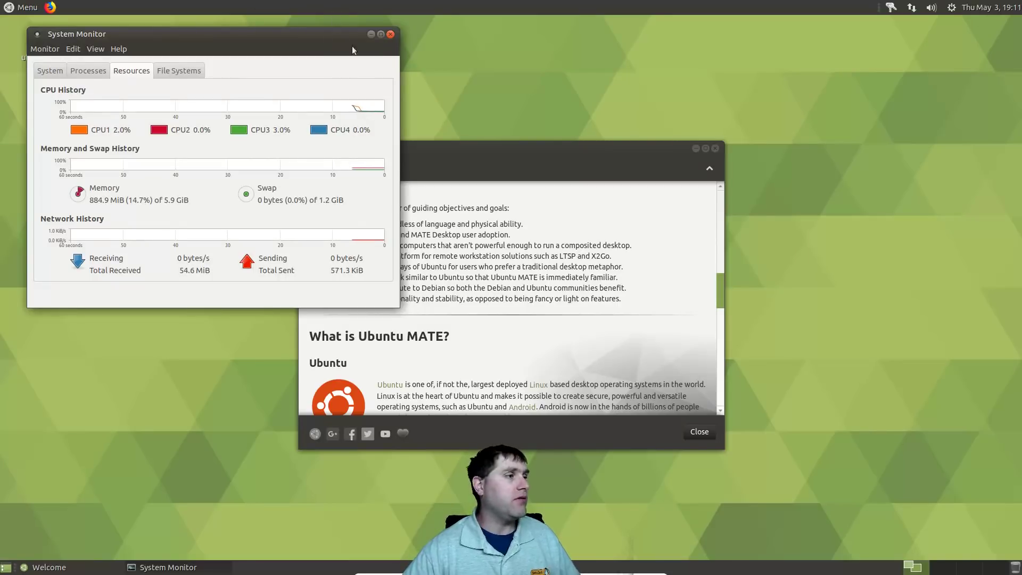
click(390, 34)
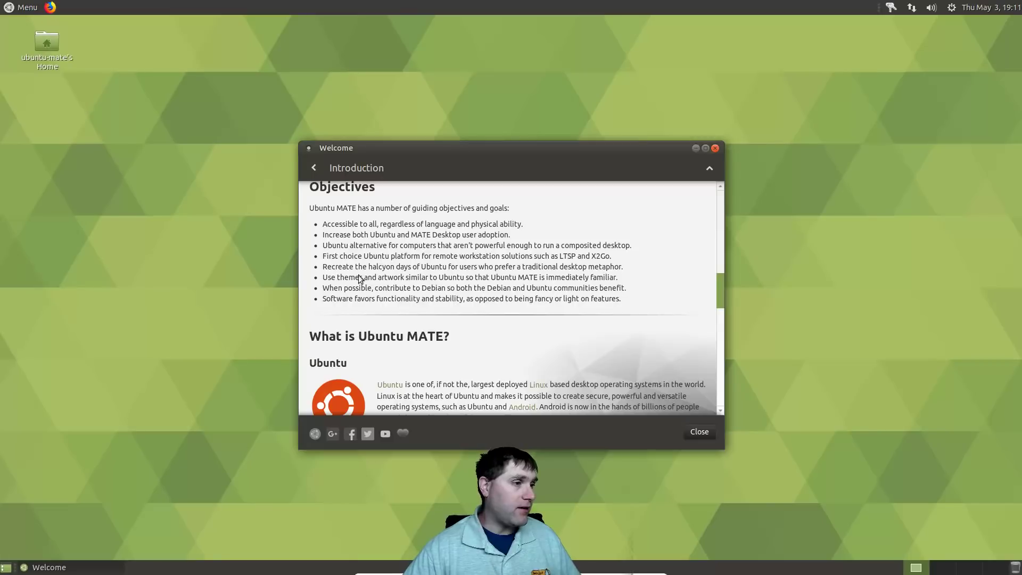
Read the Introduction's "What is Ubuntu MATE?" section and return to the main menu
scroll(431, 295, down, 3)
scroll(435, 294, down, 6)
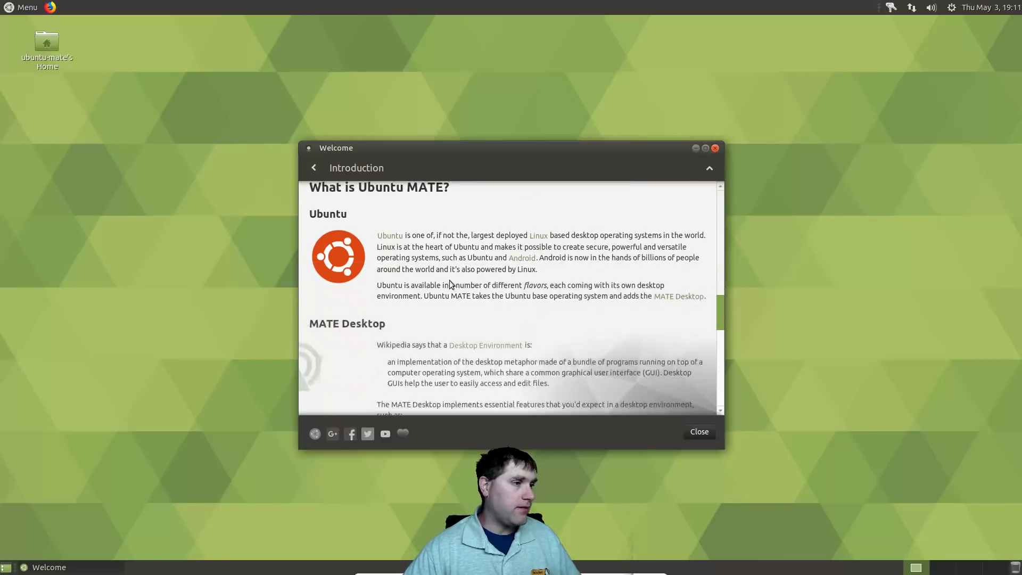
click(315, 167)
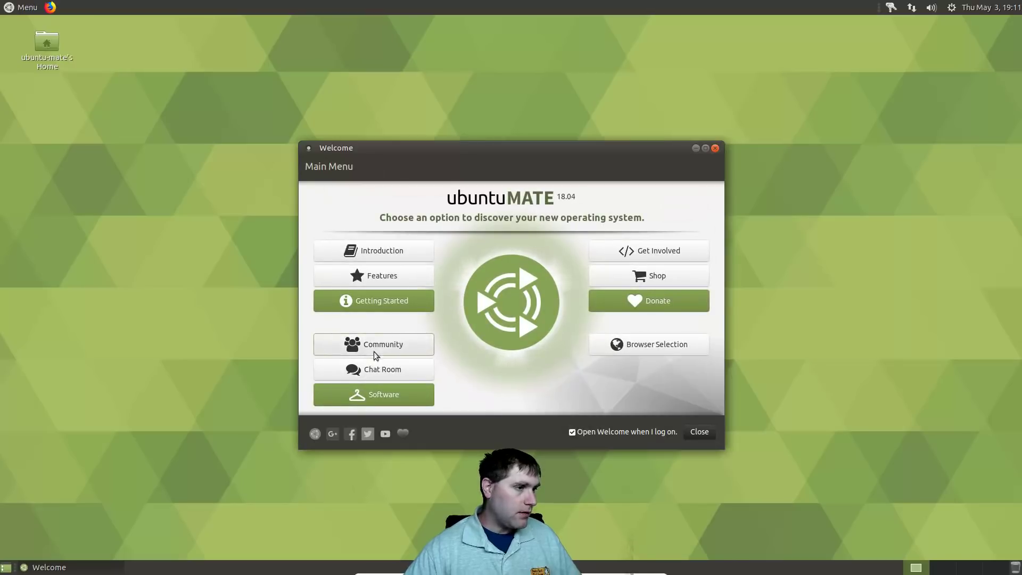
Search the Software Boutique for kdenlive and look over its listing
click(382, 396)
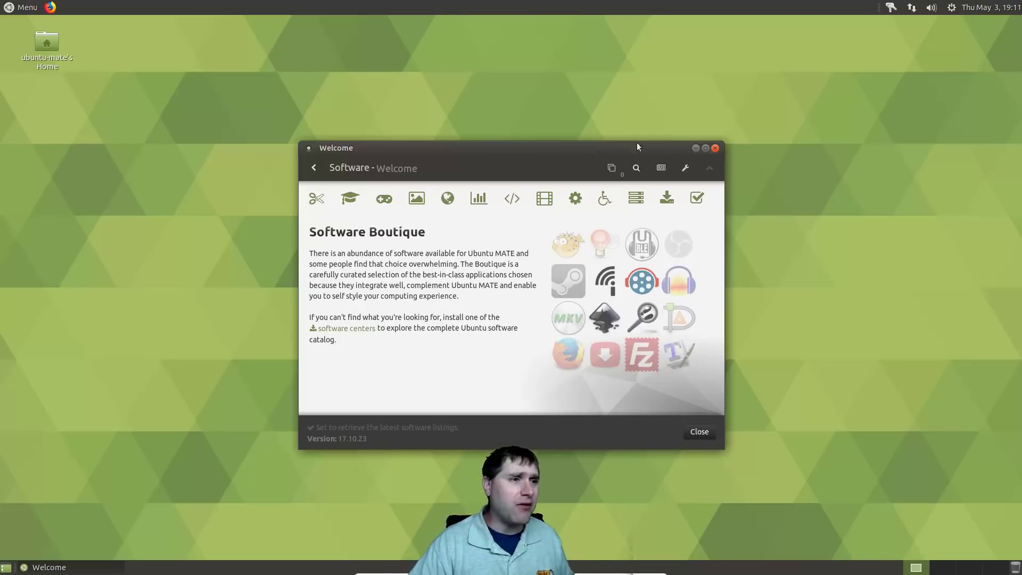
click(635, 169)
text(kdebnl)
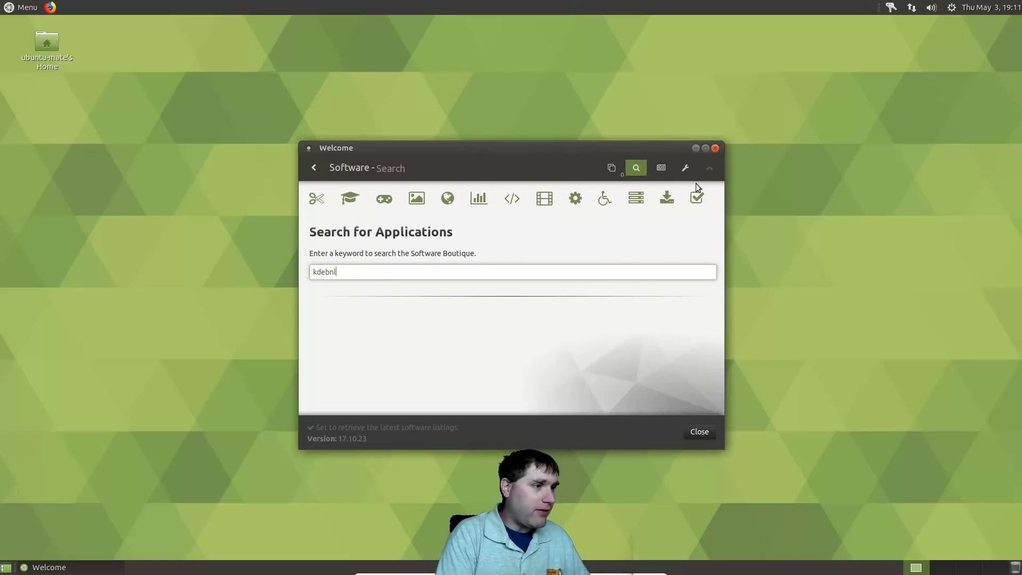
key(BackSpace)
key(BackSpace)
text(k)
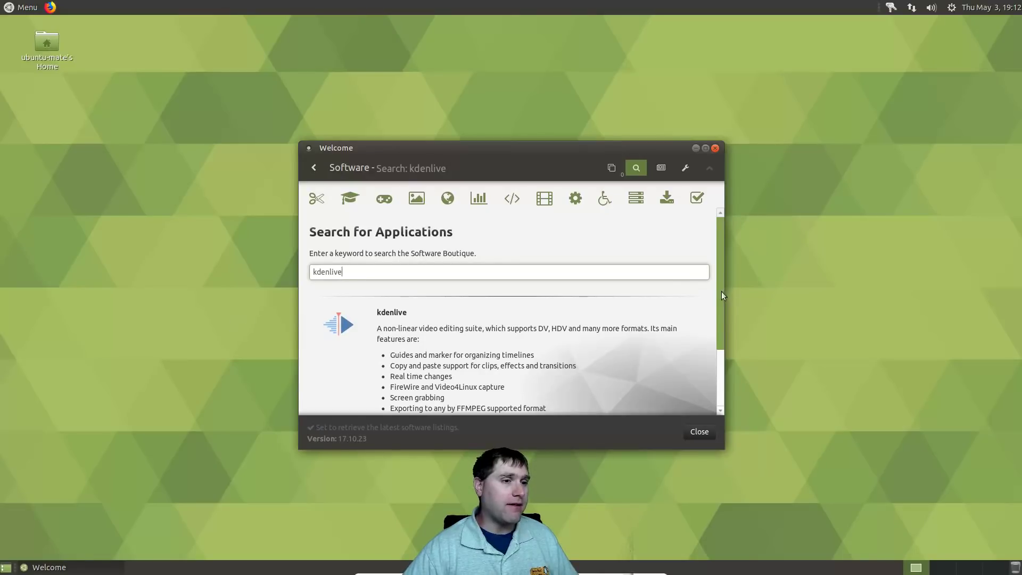
scroll(704, 338, down, 3)
scroll(704, 382, up, 3)
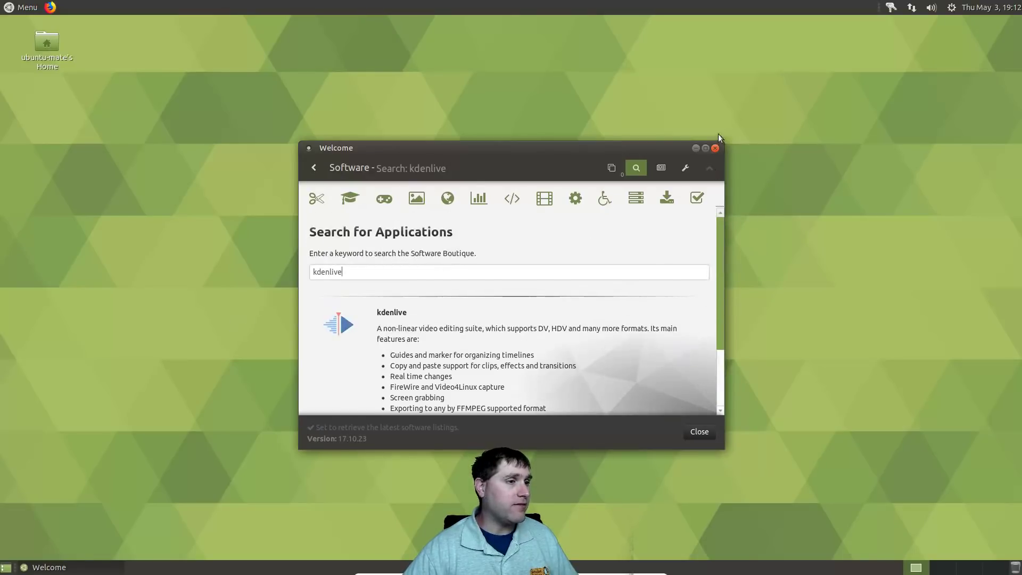
Search the Software Boutique for "web browser" and look through the first results
double_click(351, 272)
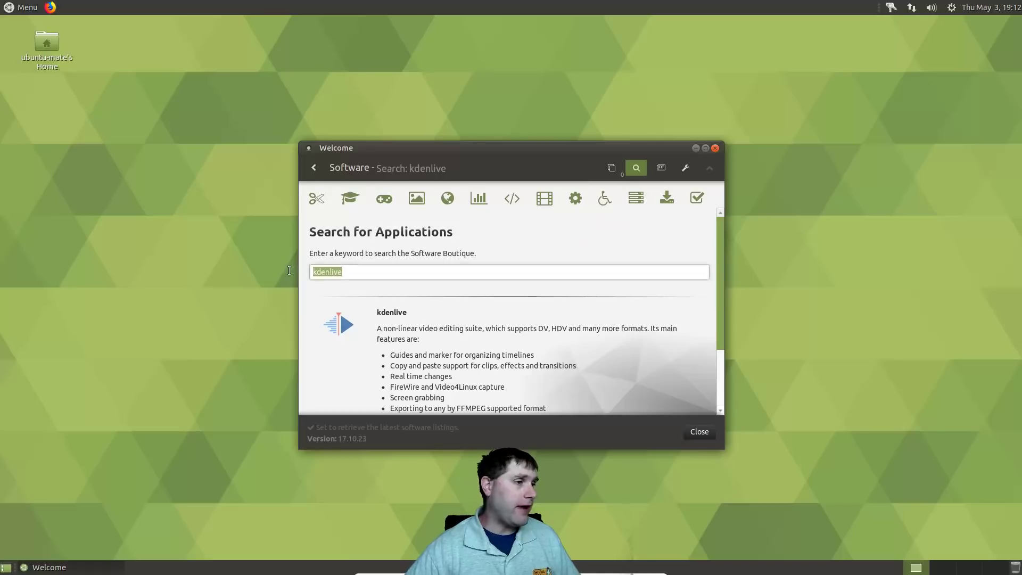
key(BackSpace)
text(web )
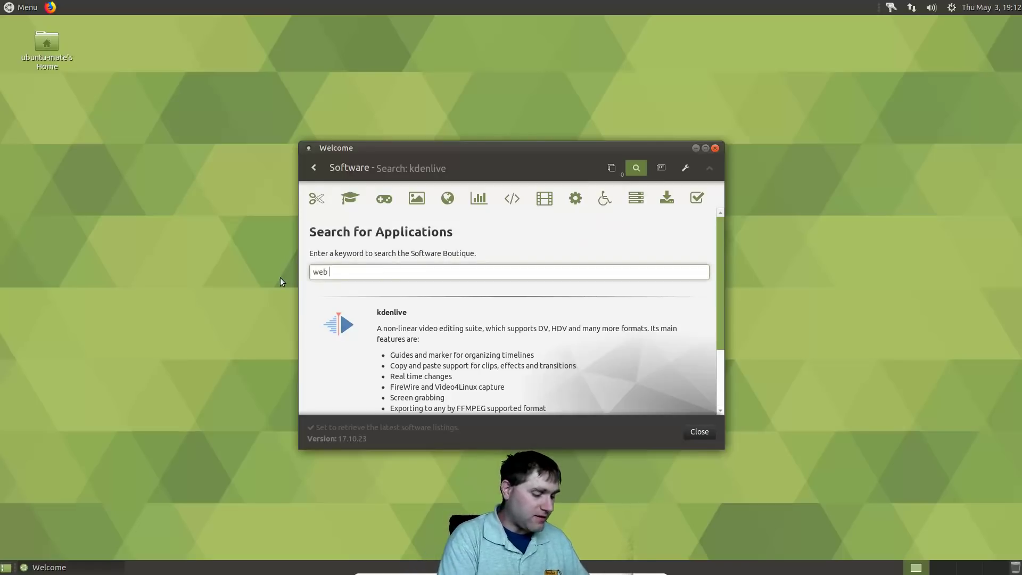
text(browser)
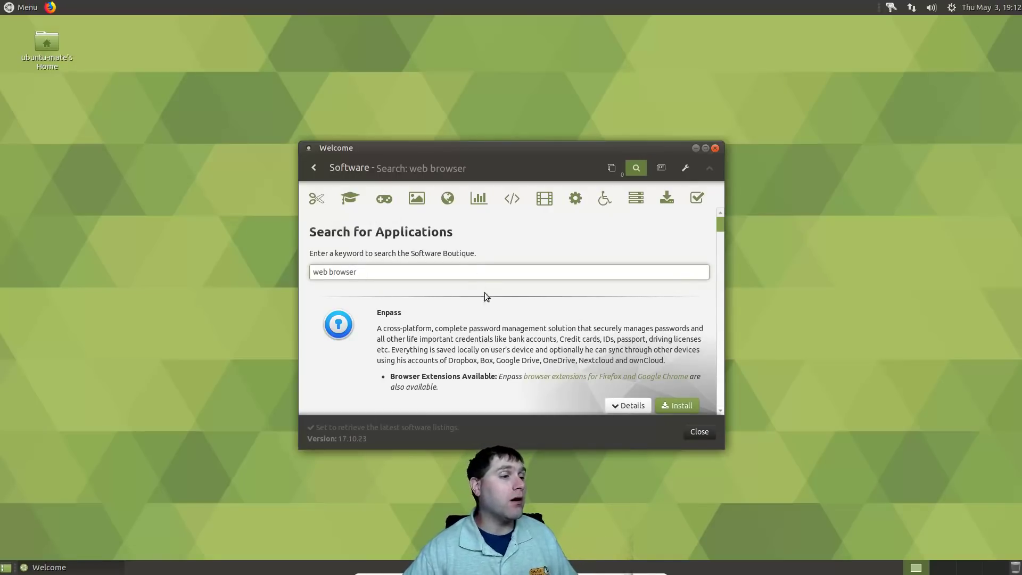
scroll(482, 294, down, 1)
scroll(486, 306, down, 5)
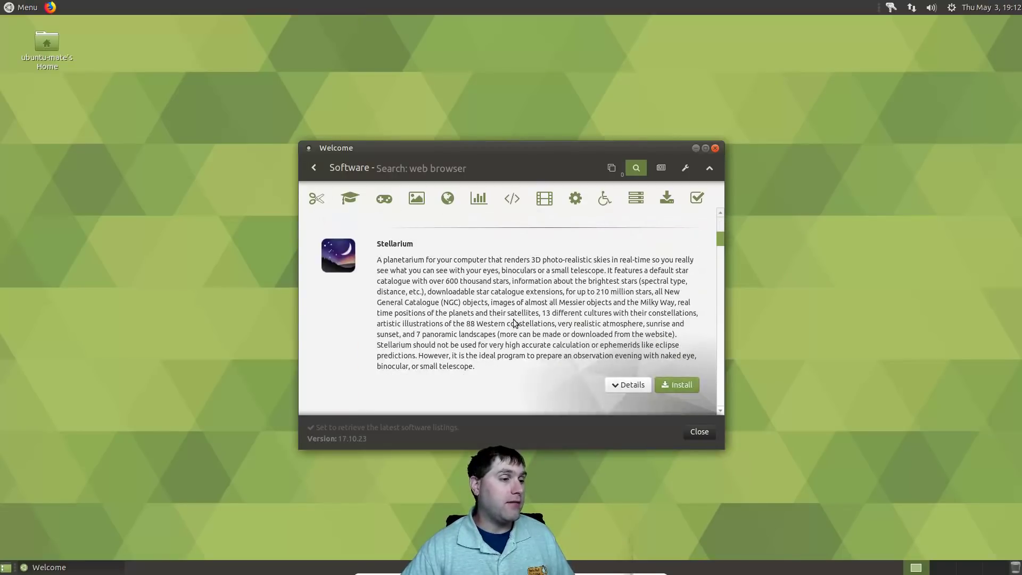
scroll(520, 326, up, 5)
scroll(552, 322, down, 8)
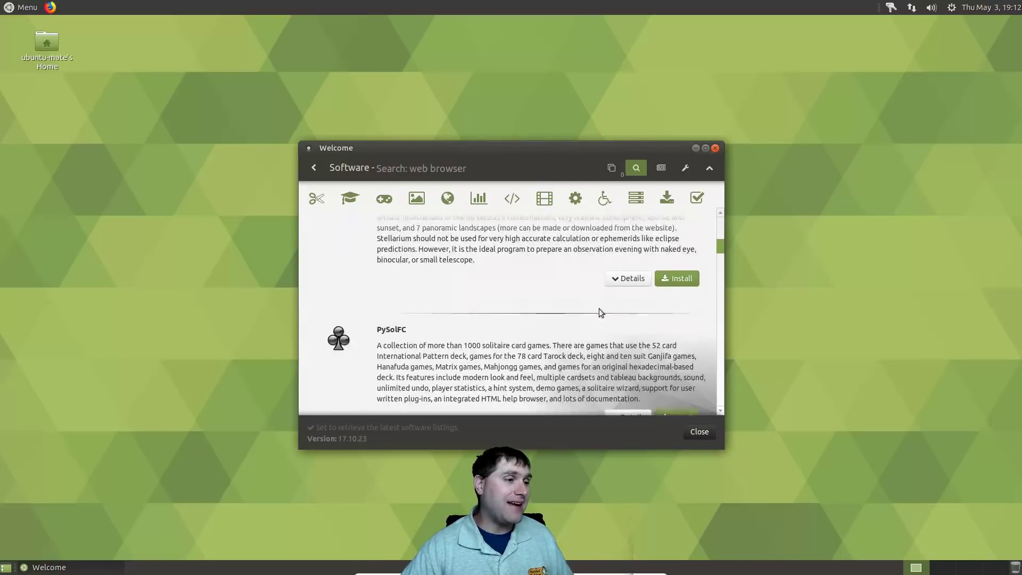
Maximize the Welcome window and queue Tor Browser for installation from the web browser results
click(706, 148)
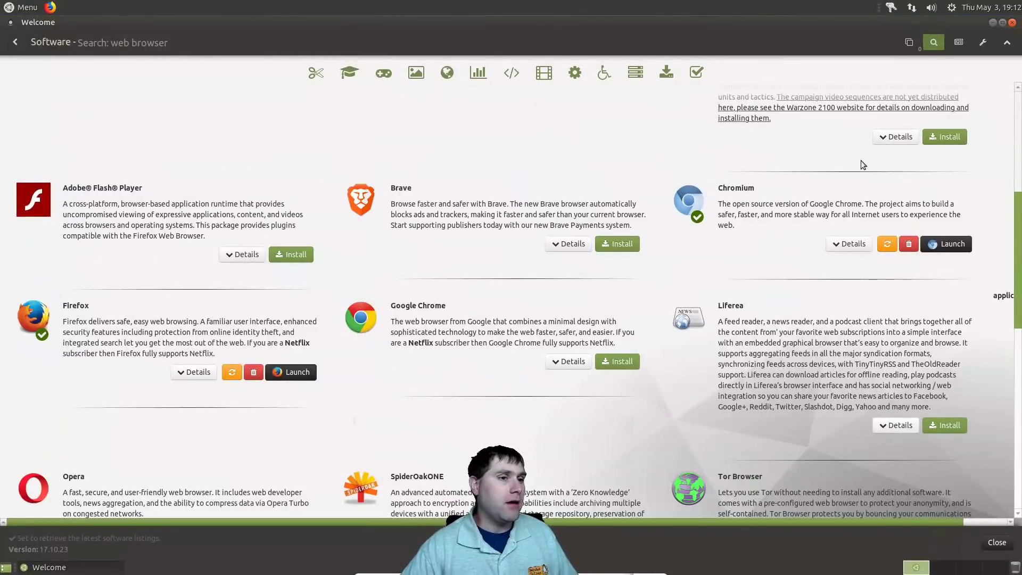
scroll(531, 129, up, 4)
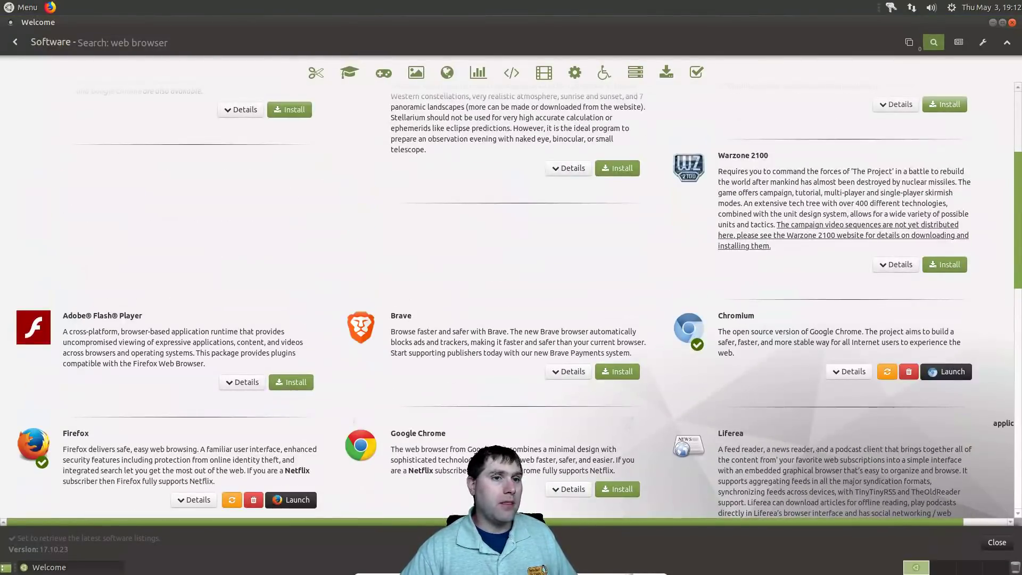
scroll(511, 298, up, 6)
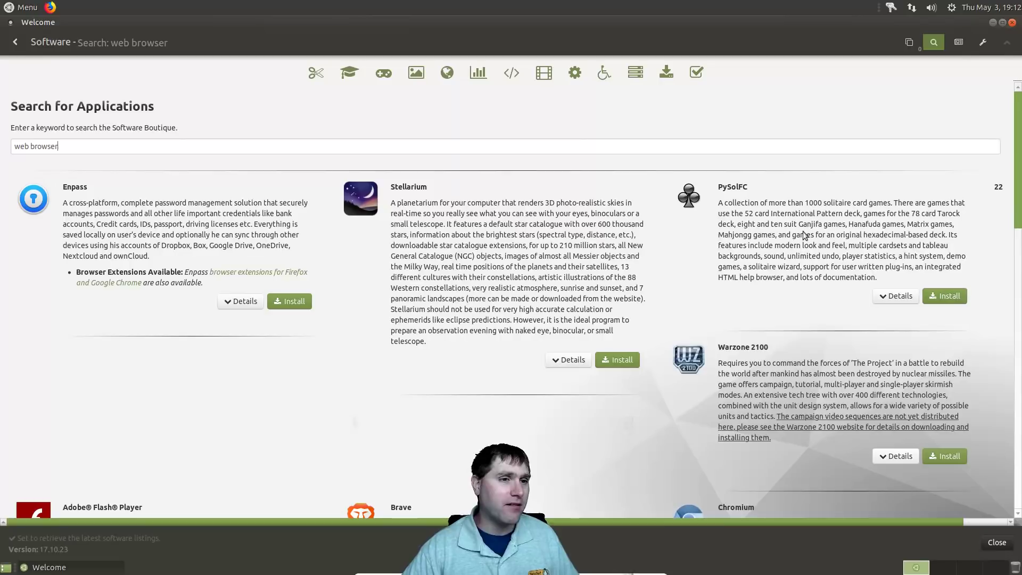
drag(1018, 187, 1002, 288)
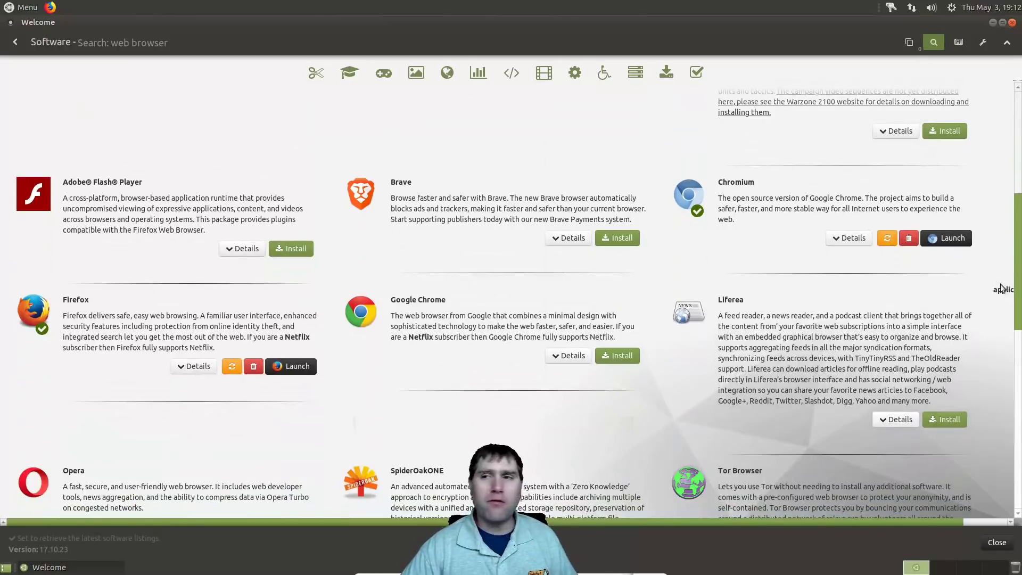
drag(1001, 285, 988, 286)
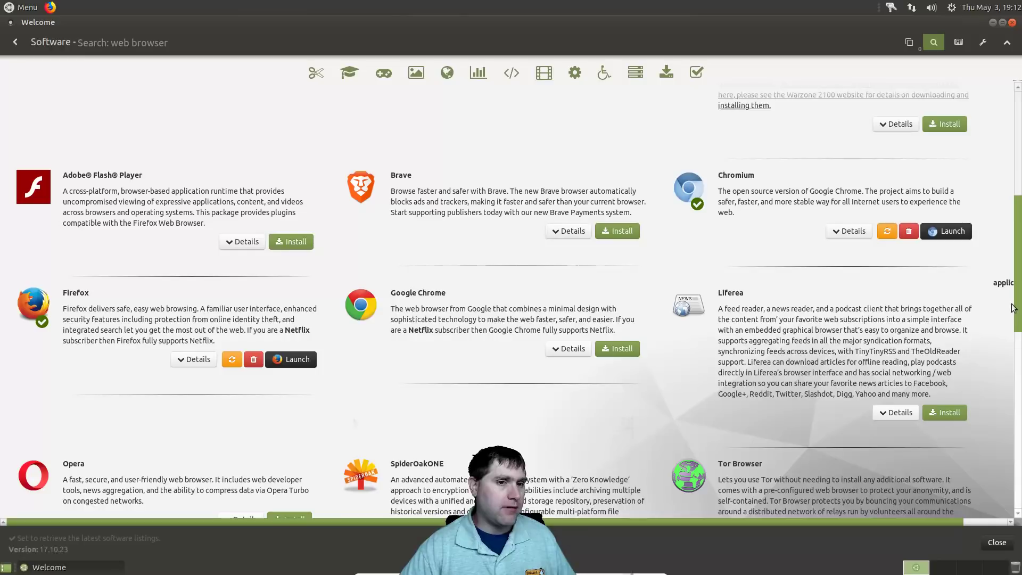
drag(1016, 309, 1014, 371)
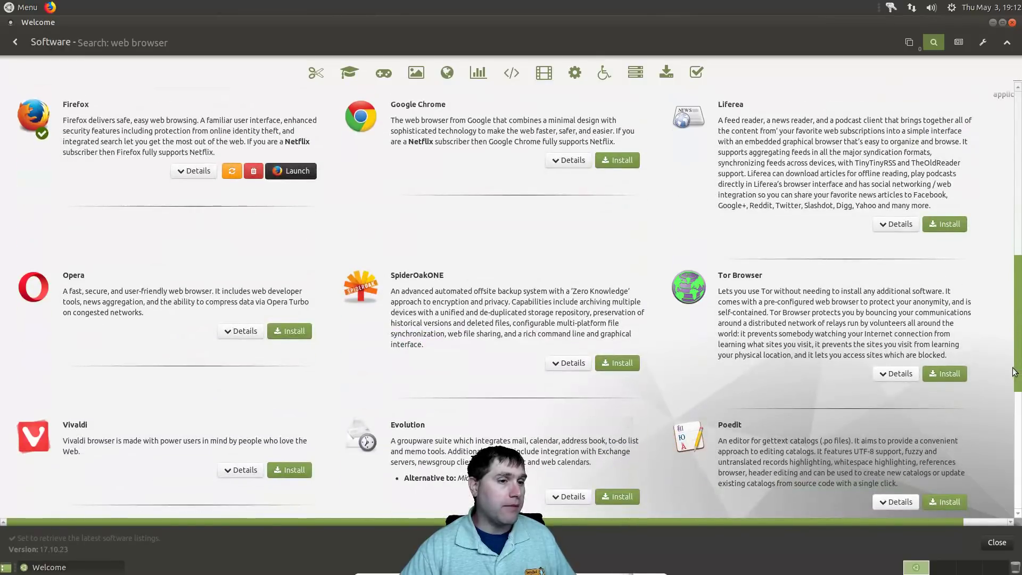
click(946, 374)
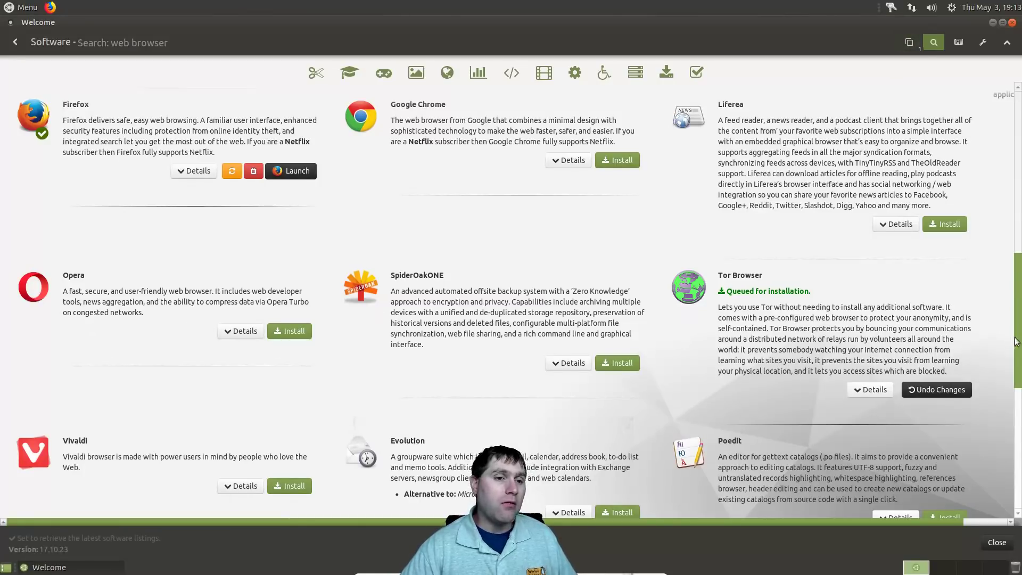
Look through the remaining "web browser" search results and return to the start of the list
click(1012, 394)
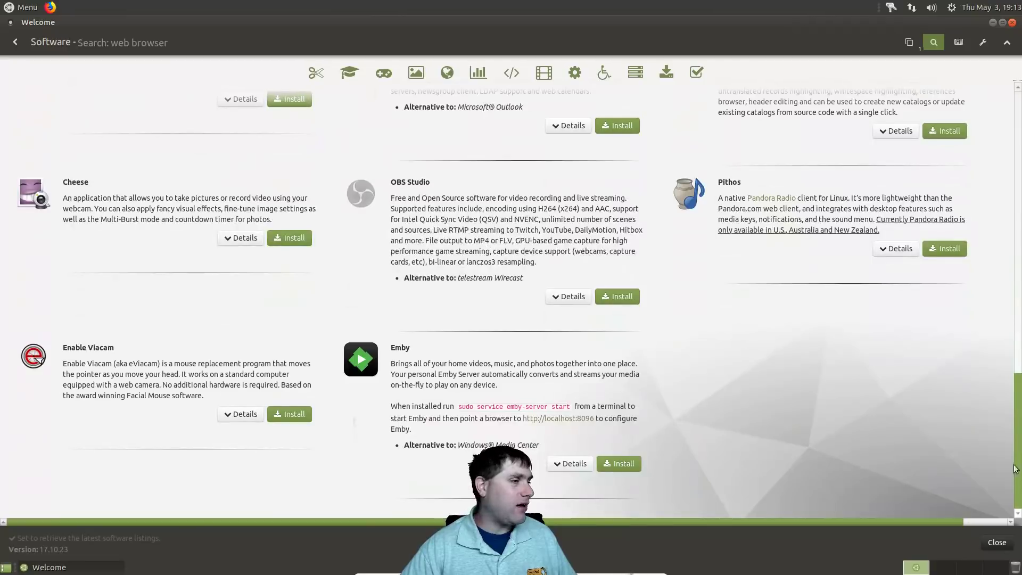
scroll(1016, 469, up, 20)
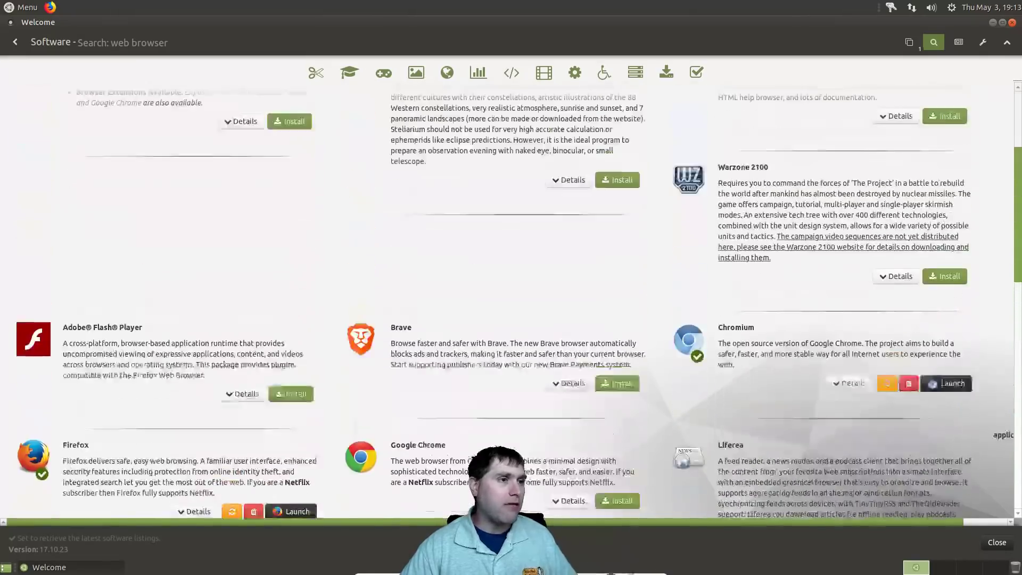
scroll(554, 320, up, 5)
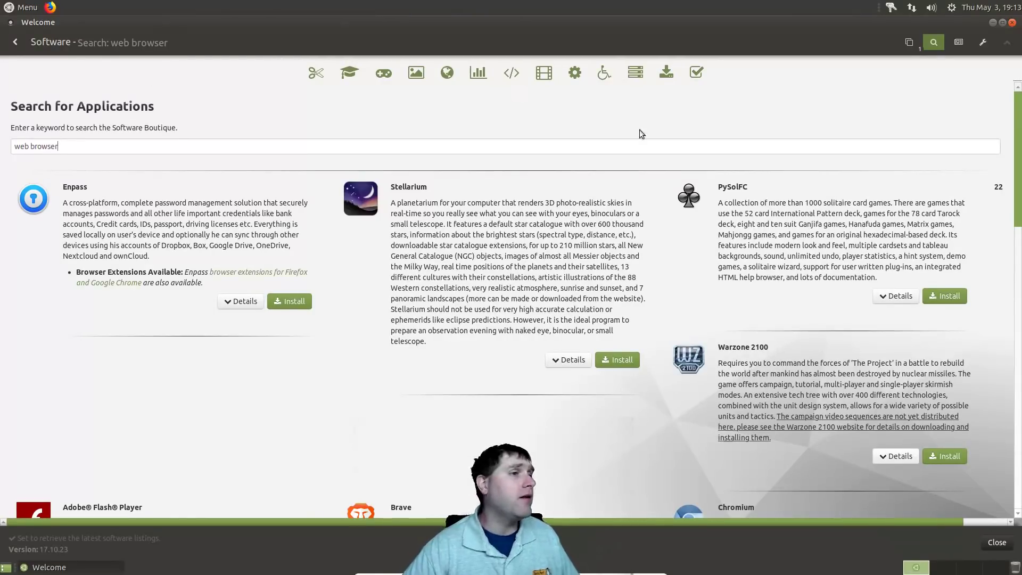
Browse the Software Boutique's Accessories, Education, Games and Graphics categories, and close the Welcome window
click(319, 72)
scroll(493, 271, down, 1)
click(1016, 384)
scroll(1013, 403, up, 5)
click(348, 77)
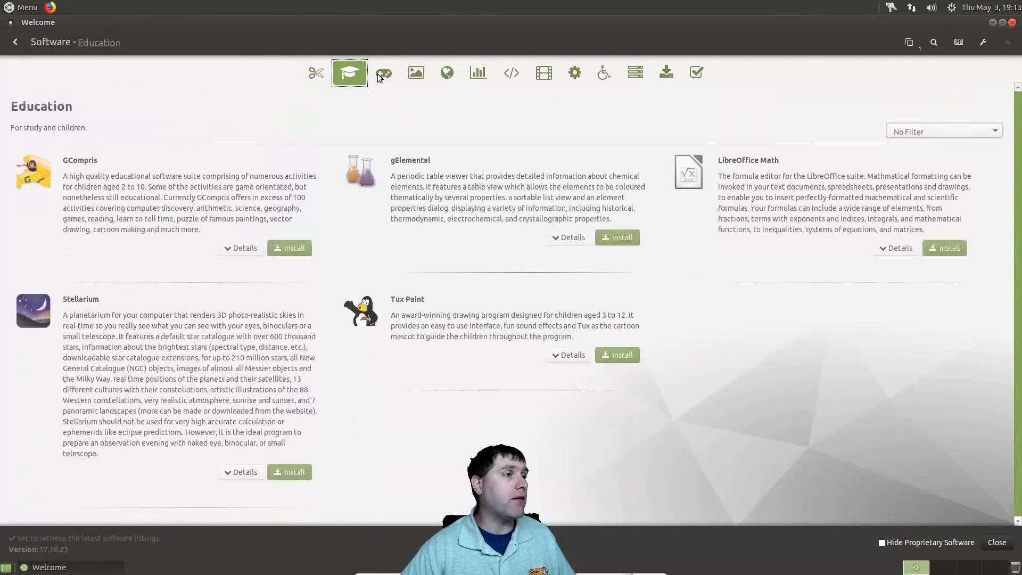
click(380, 73)
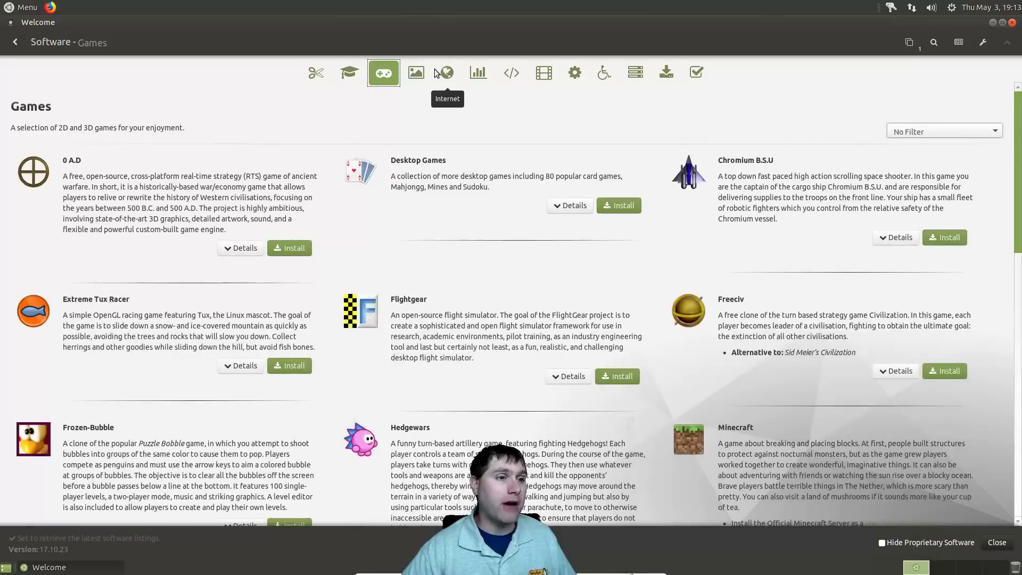
click(418, 81)
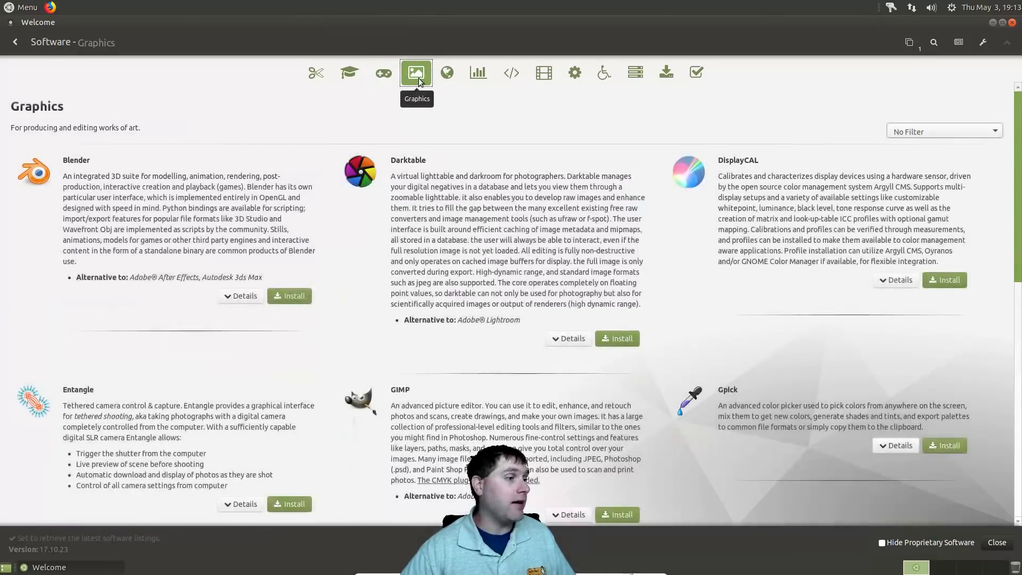
click(379, 72)
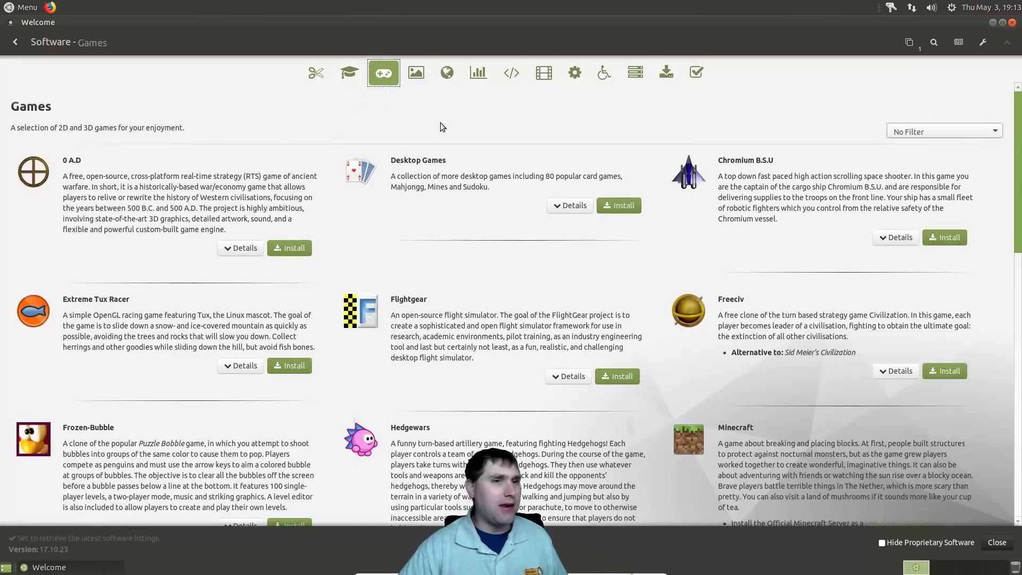
click(1012, 23)
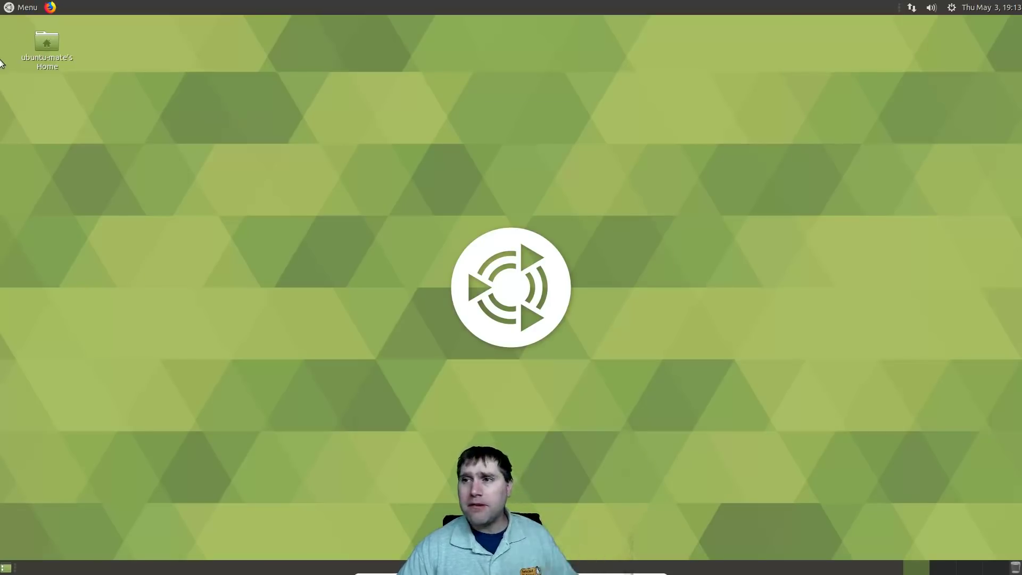
Open the desktop's application menu and look over its full list of programs
click(20, 5)
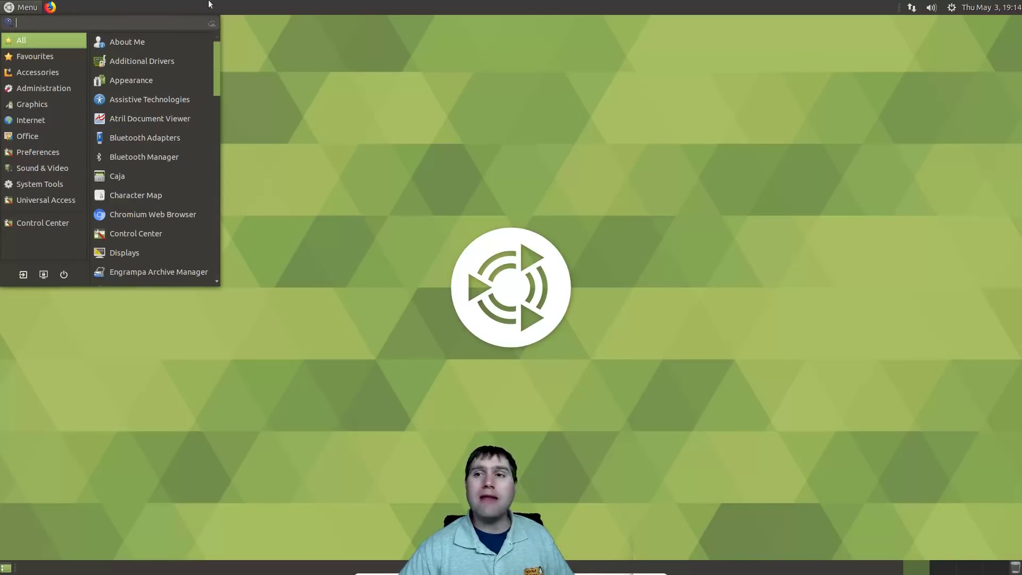
click(104, 6)
click(21, 6)
click(22, 6)
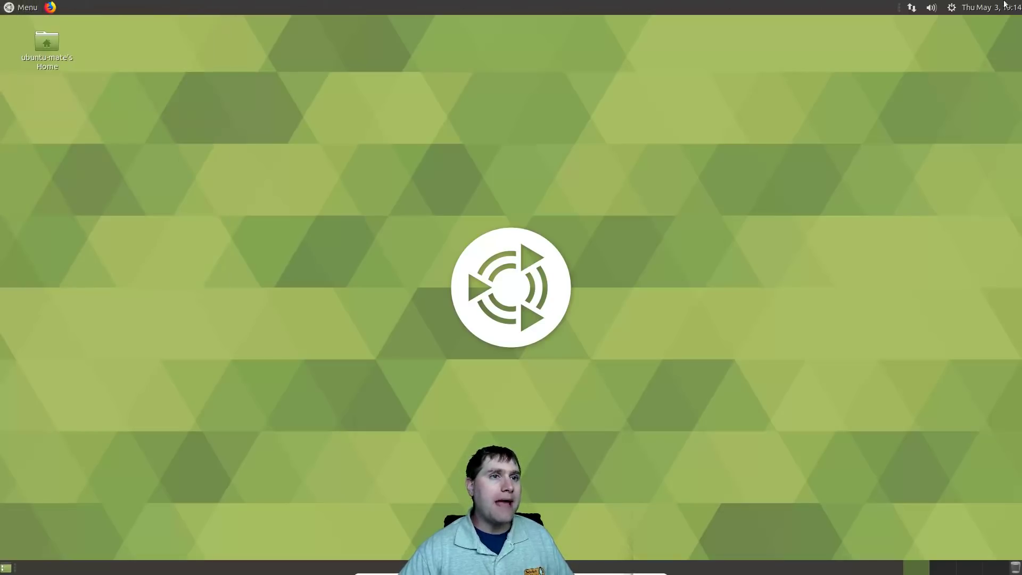
click(22, 8)
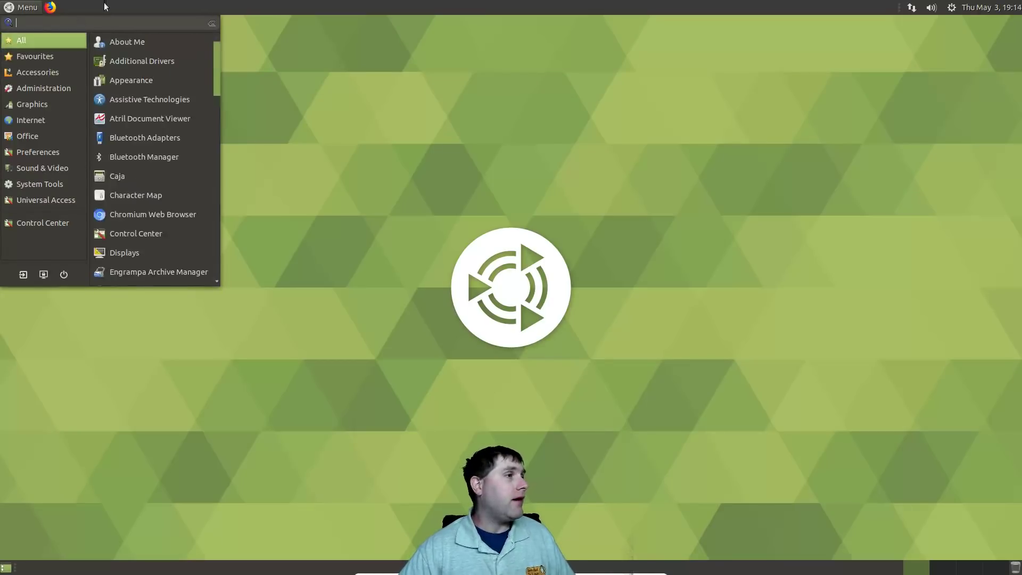
Launch Firefox to view its first-run page, and close the browser with both of its tabs
click(50, 7)
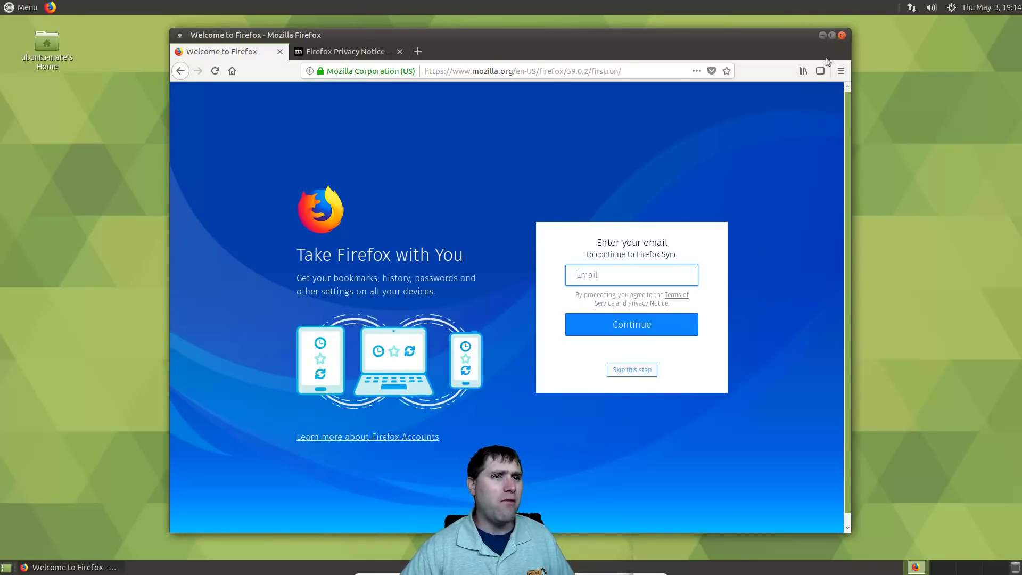
click(841, 36)
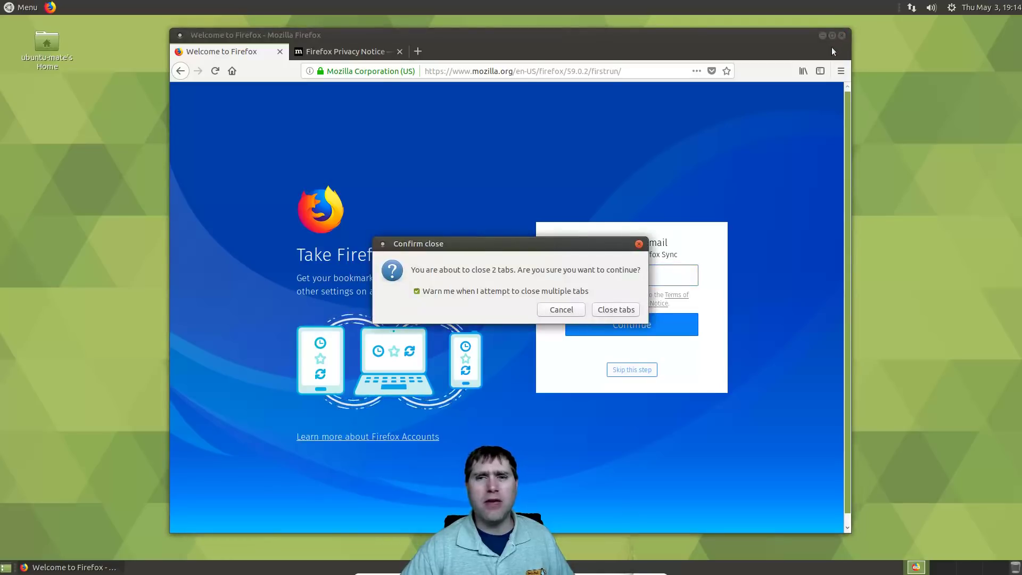
click(616, 310)
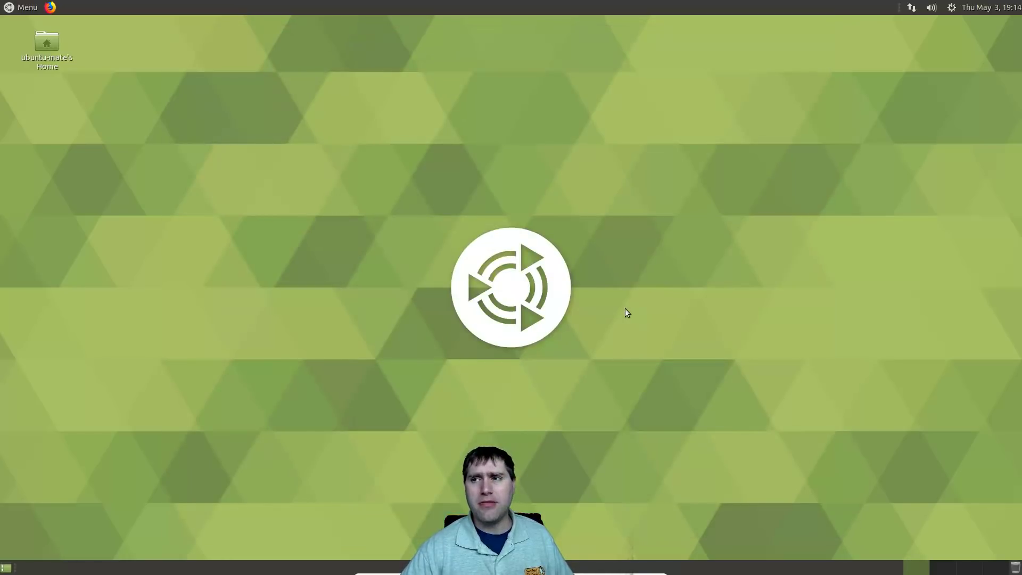
Go through the application menu's categories one by one, from Favourites to System Tools, and examine the programs in each
click(36, 10)
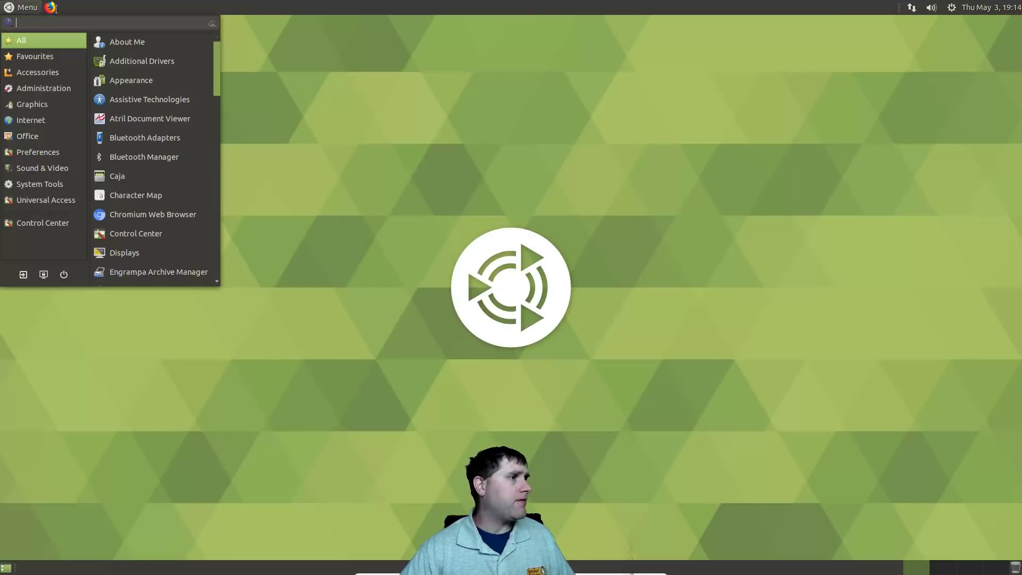
click(32, 57)
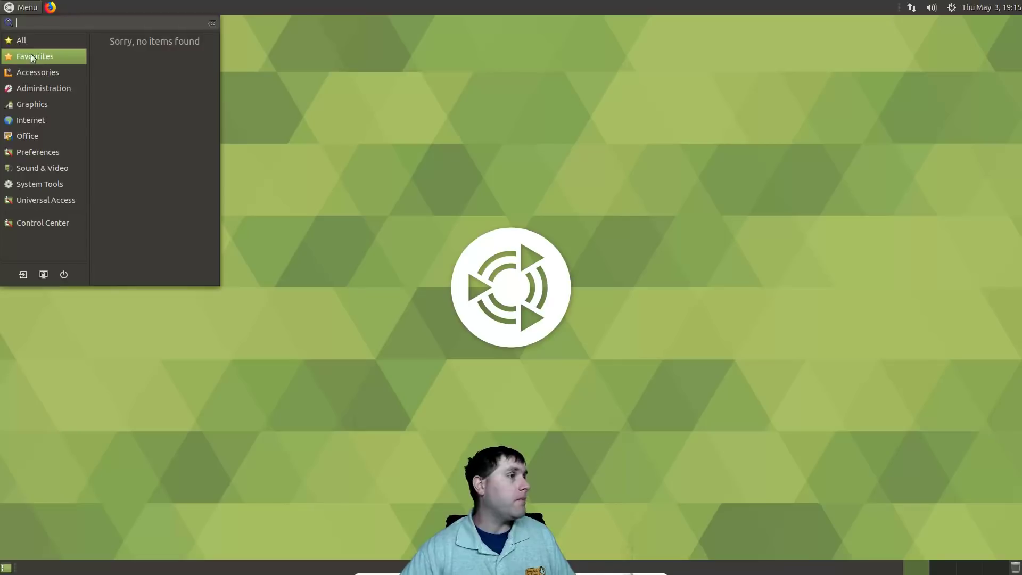
click(42, 70)
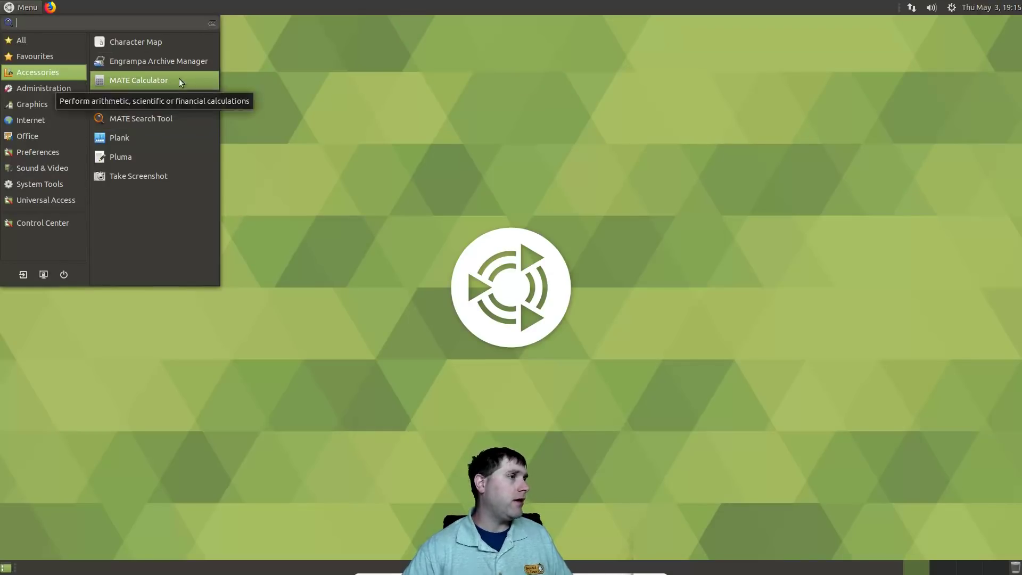
click(60, 89)
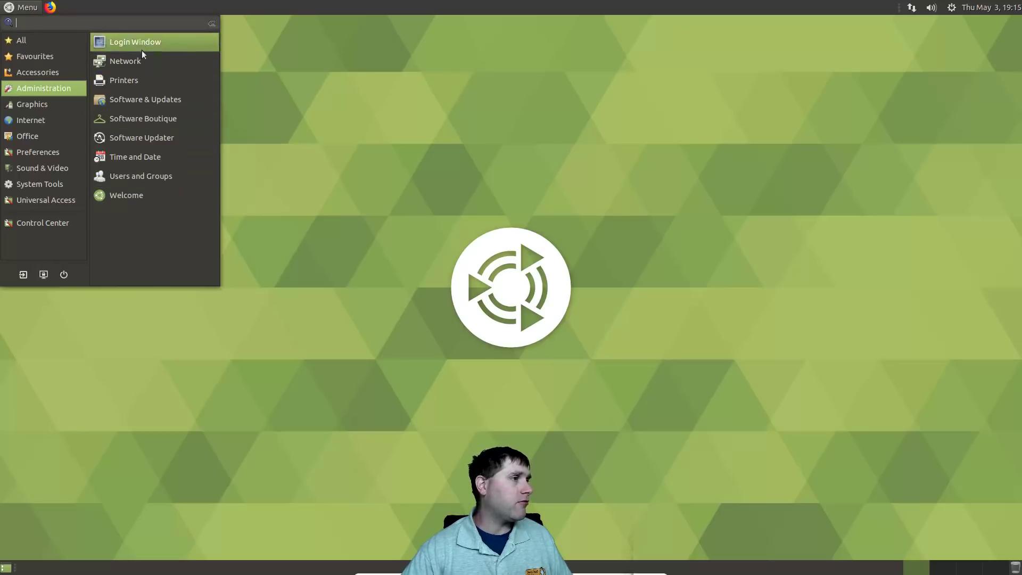
click(70, 109)
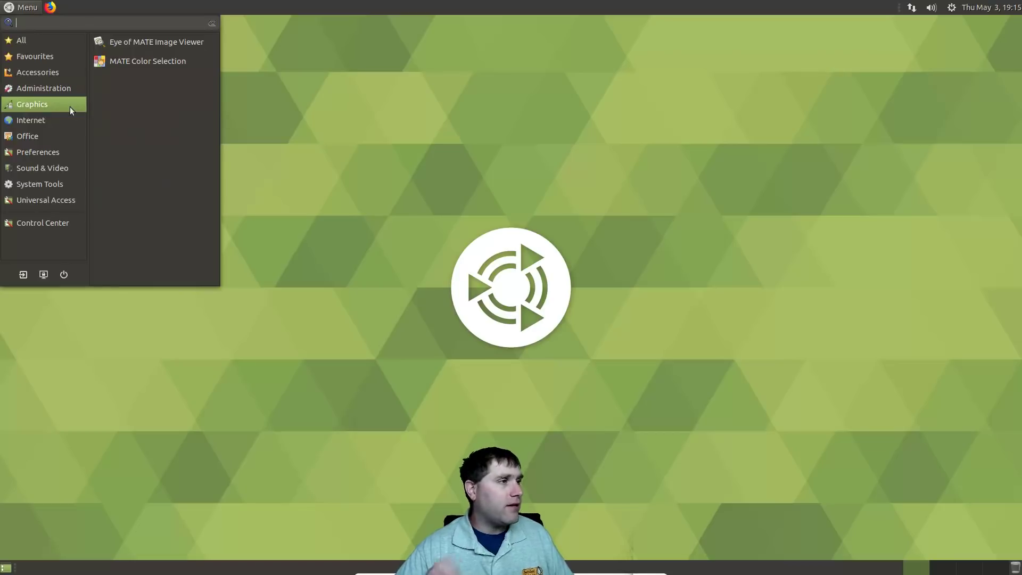
mouse_move(59, 120)
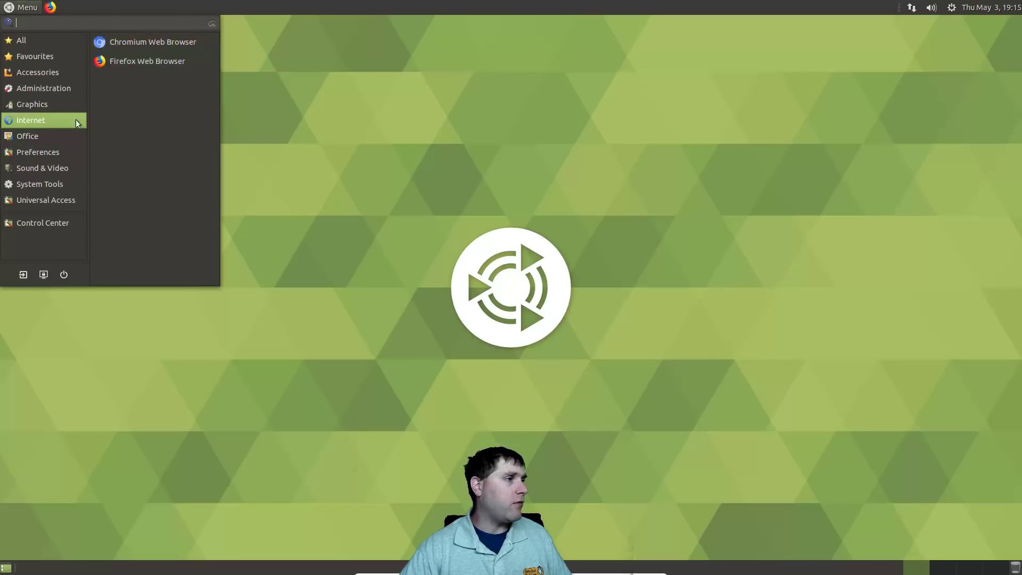
mouse_move(33, 141)
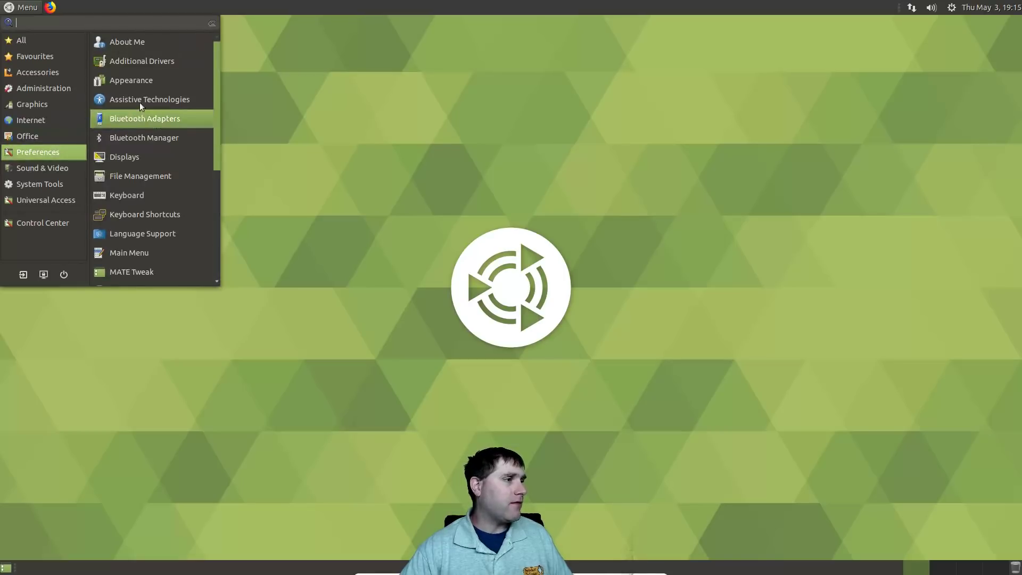
scroll(156, 227, down, 3)
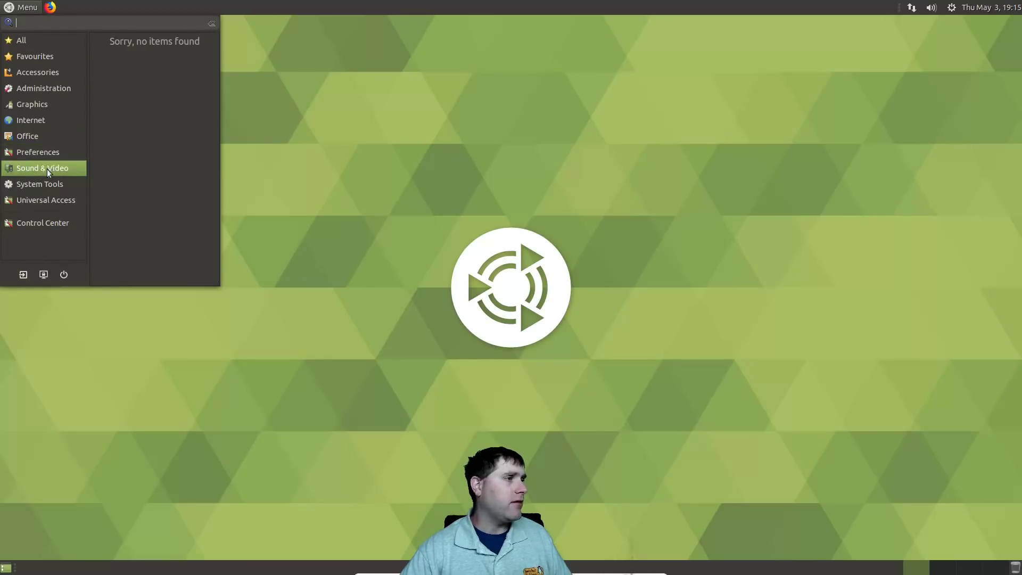
mouse_move(40, 186)
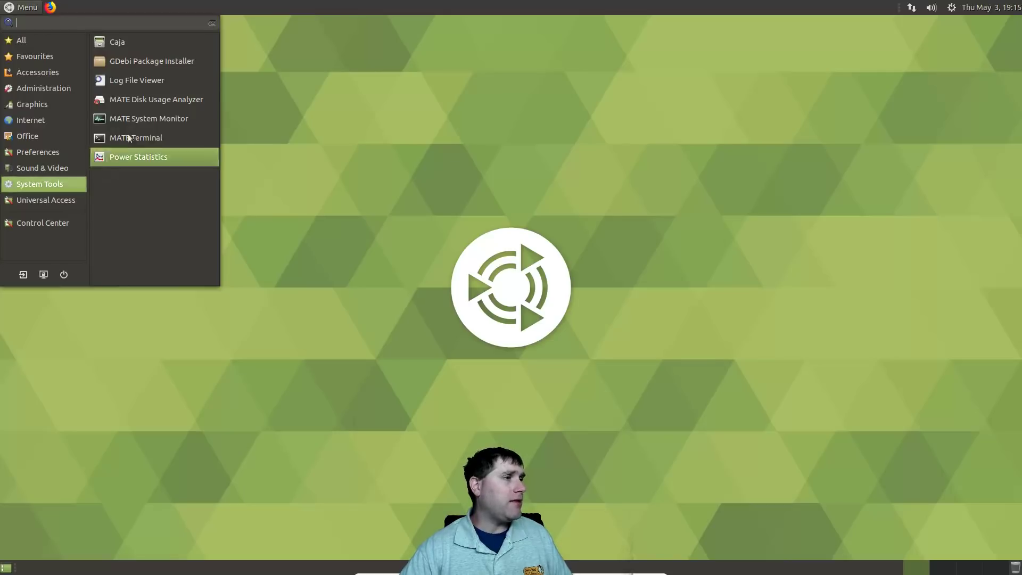
Open the home folder in Caja, reopen it as Administrator, accept the caution and authenticate with the account password
click(129, 49)
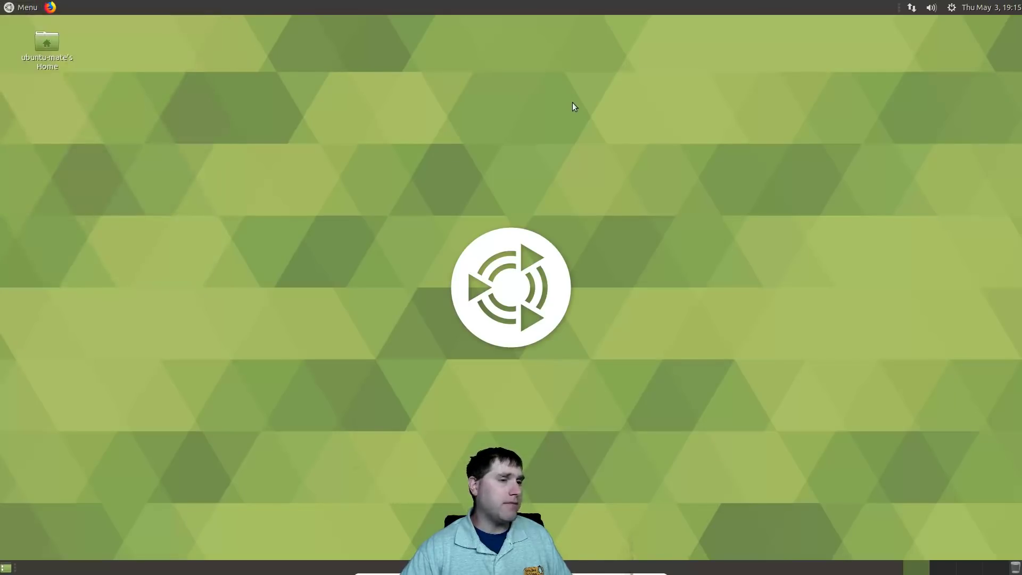
drag(263, 101, 365, 105)
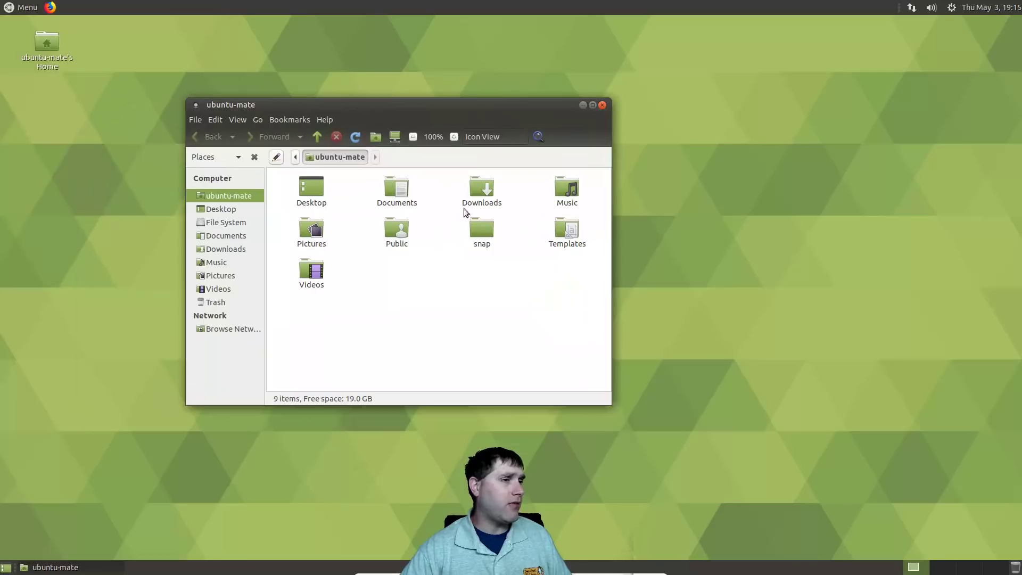
right_click(426, 285)
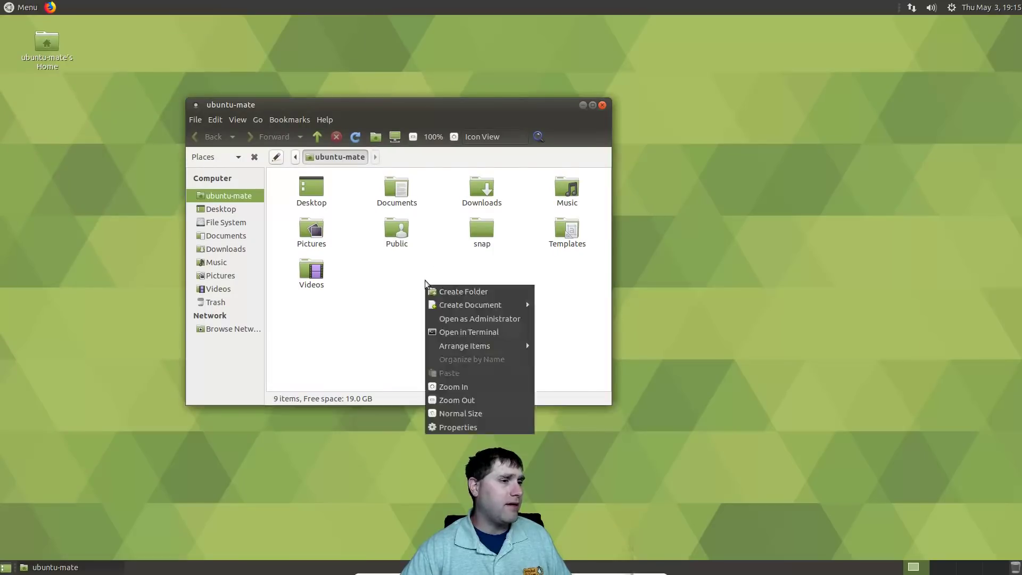
click(485, 319)
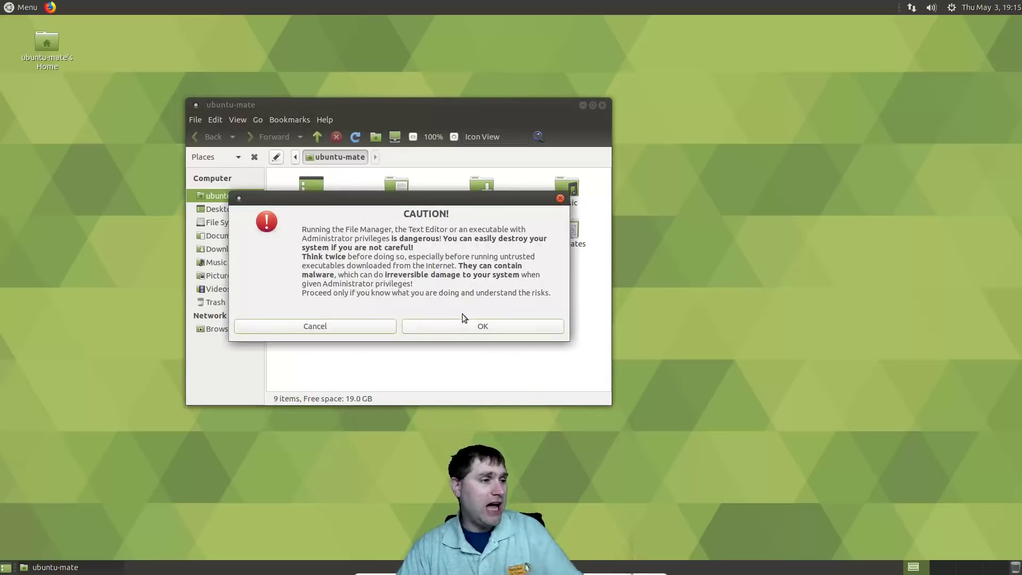
click(494, 329)
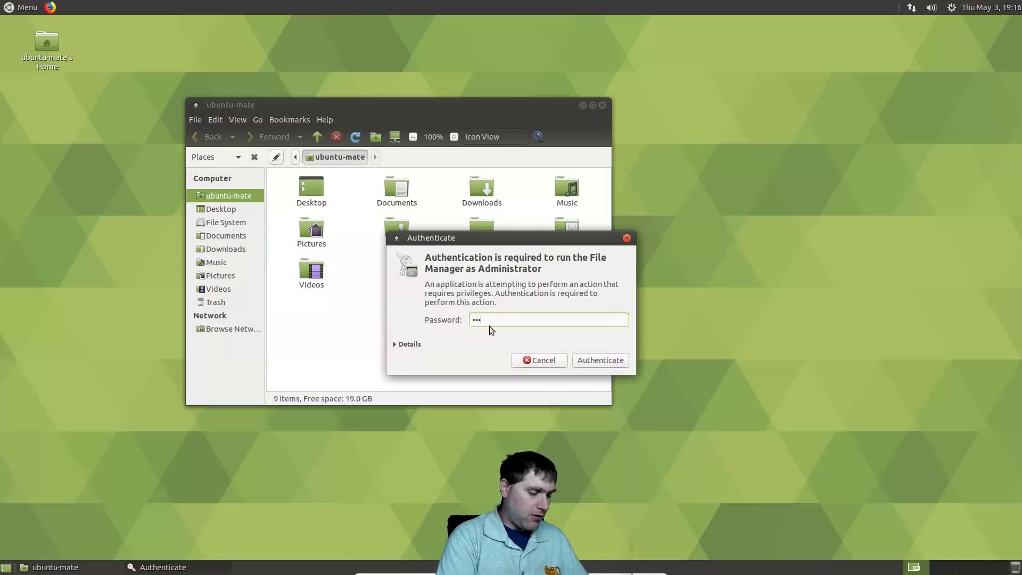
key(Return)
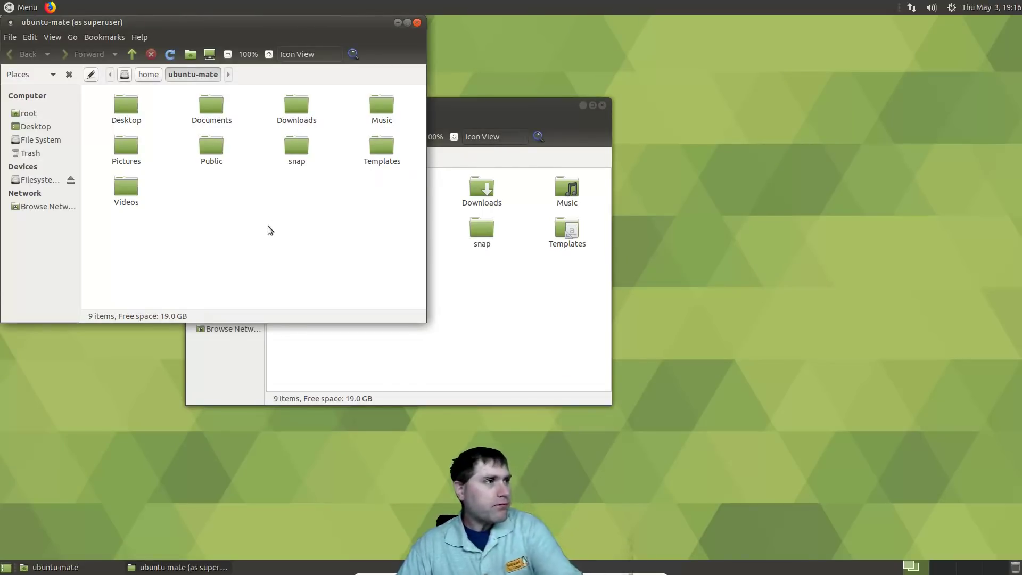
Arrange the superuser and normal home folder windows side by side for comparison, and close both
drag(219, 23, 676, 178)
drag(382, 110, 211, 170)
mouse_move(590, 178)
mouse_down()
mouse_move(572, 162)
mouse_move(586, 166)
mouse_up()
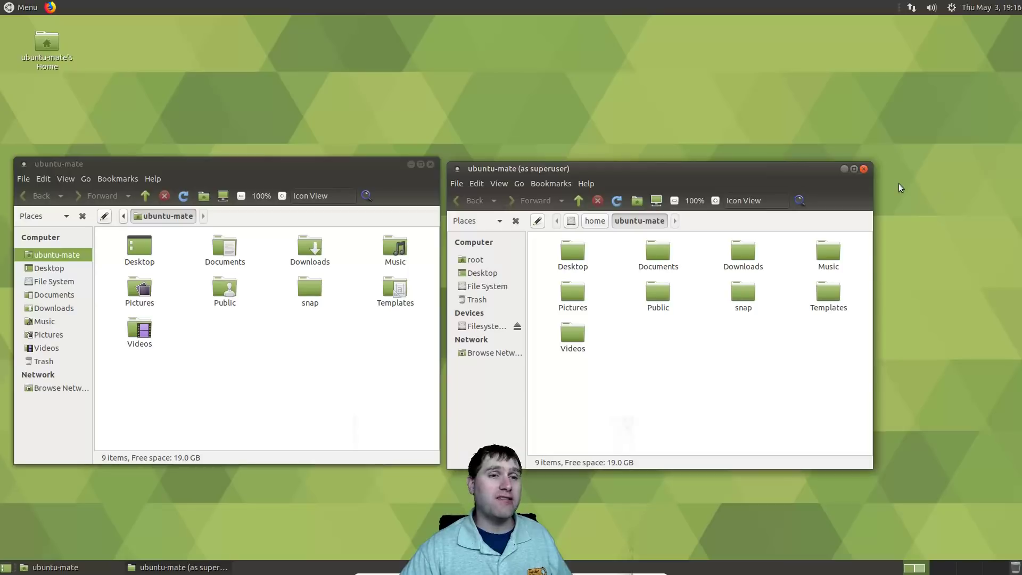
click(865, 170)
click(430, 163)
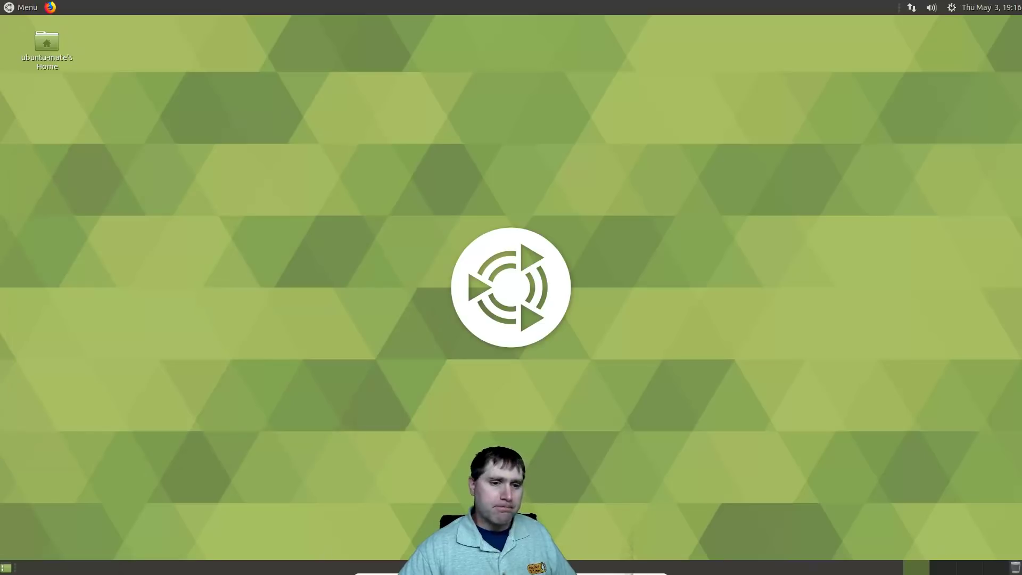
Open the system settings and look through the Control Center's tools, from Administration down to Personal
click(952, 7)
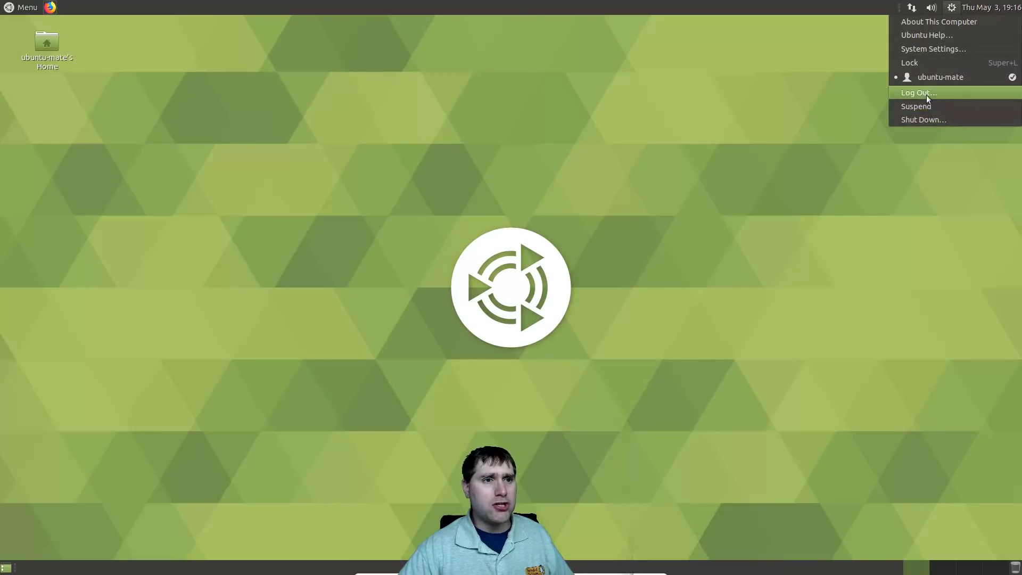
click(942, 49)
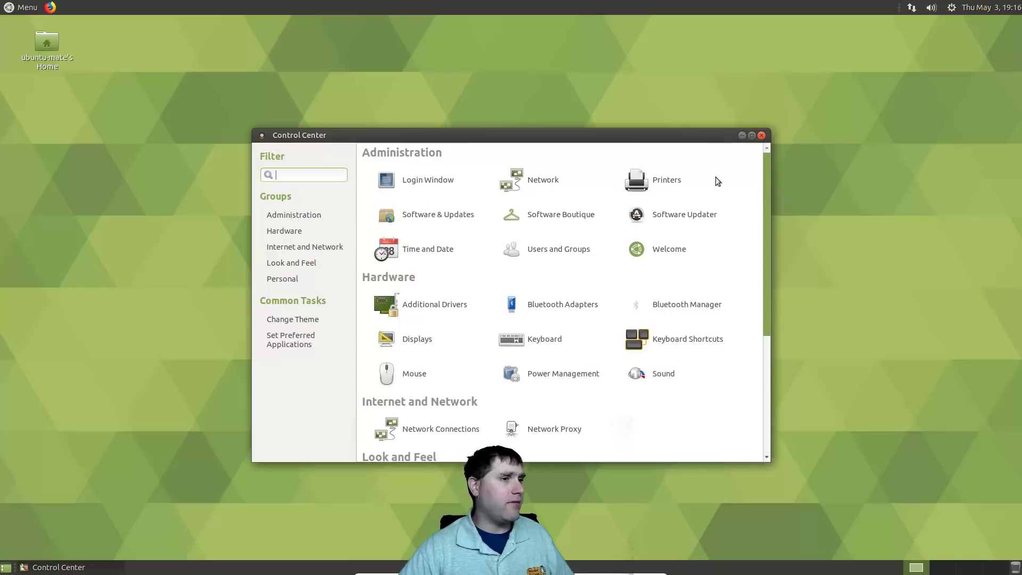
mouse_move(769, 202)
mouse_down()
mouse_move(759, 335)
mouse_move(777, 200)
mouse_up()
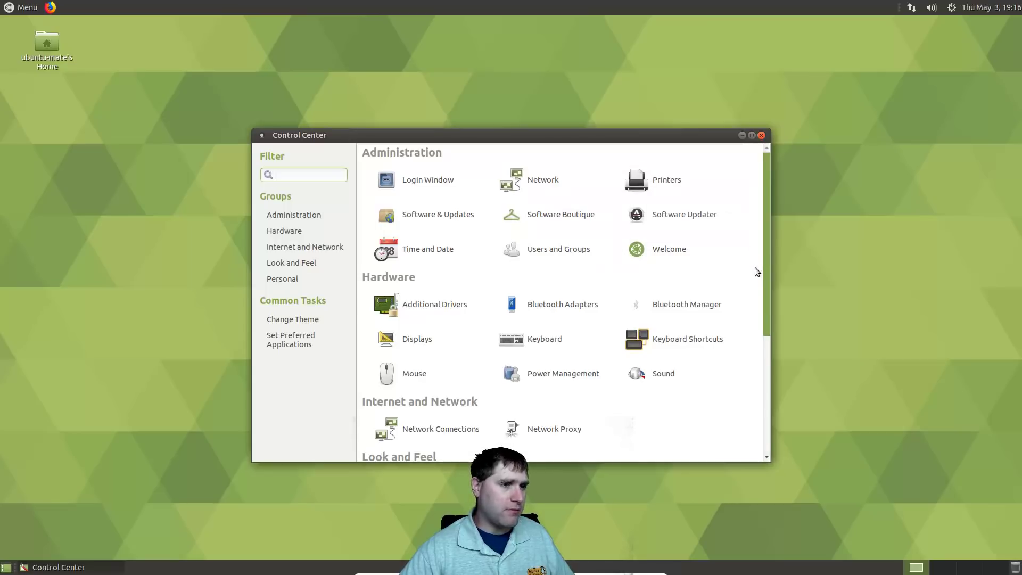
click(787, 291)
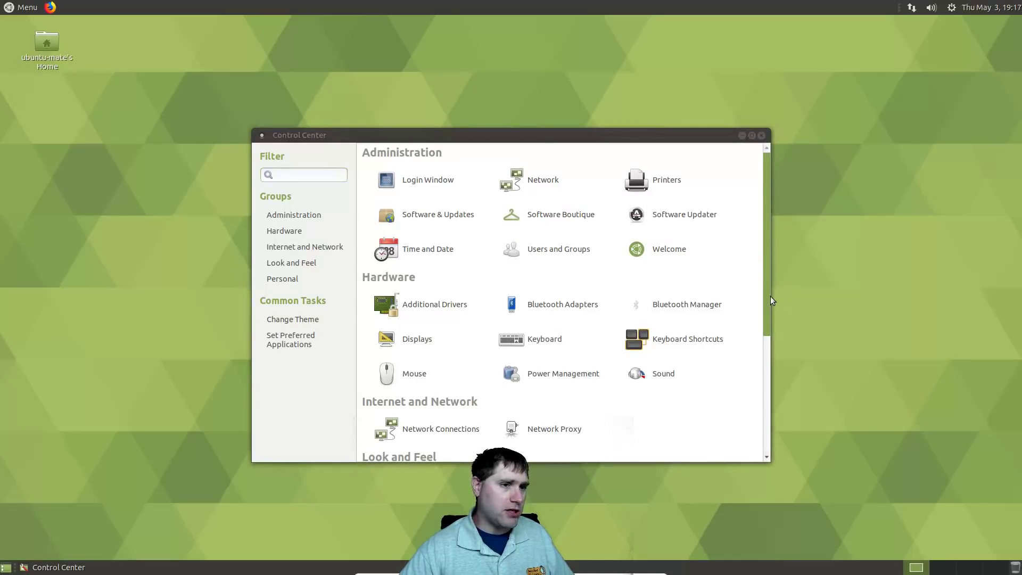
drag(768, 314, 760, 435)
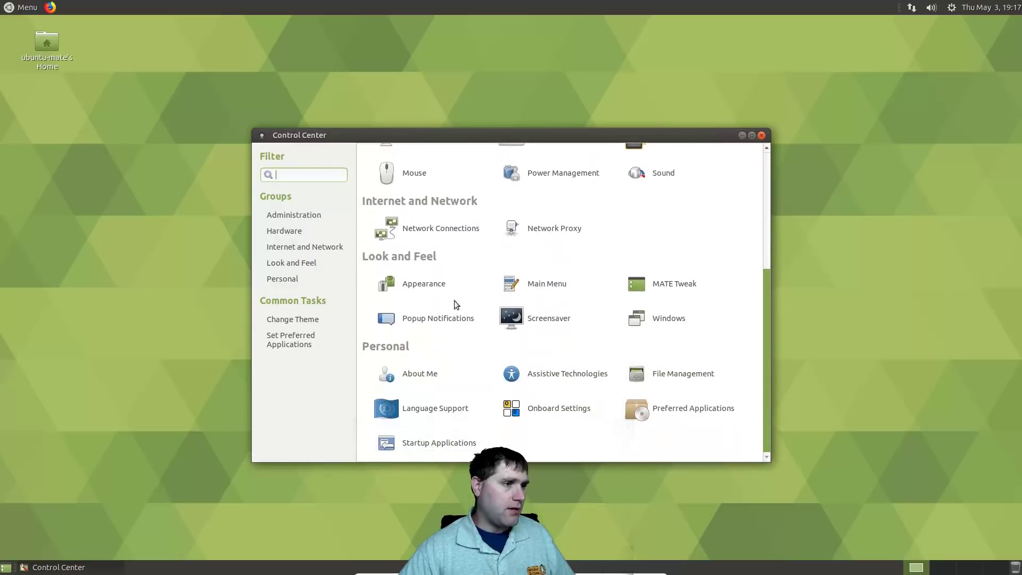
Open the Appearance preferences, place the window over the Control Center and apply the Green-Submarine theme
click(494, 291)
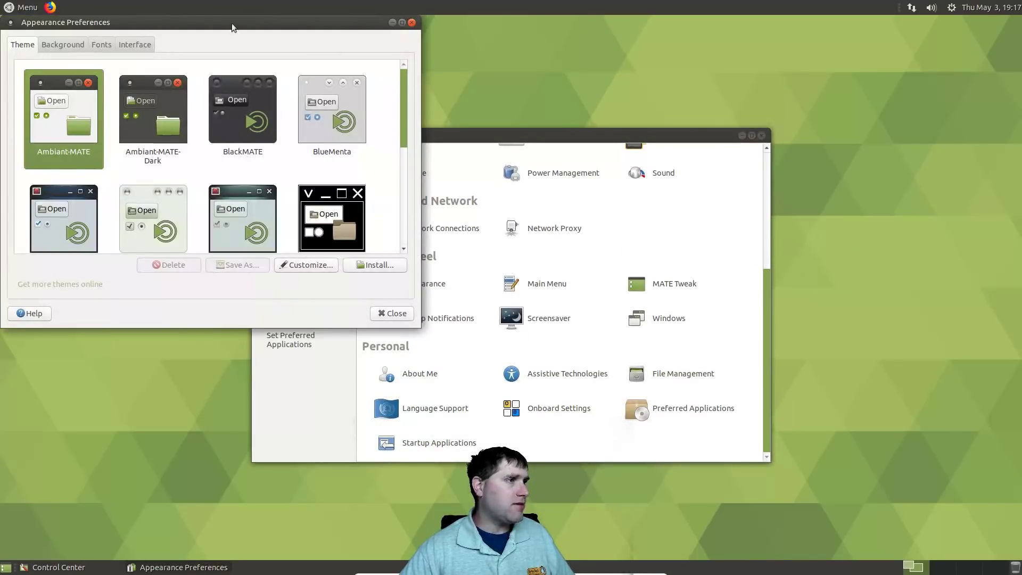
drag(250, 36, 502, 103)
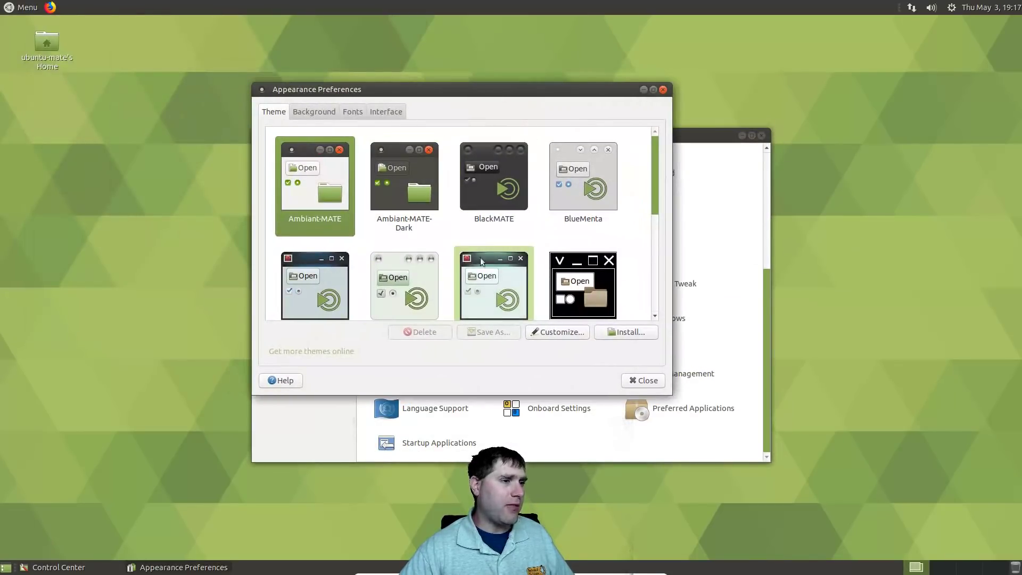
click(494, 271)
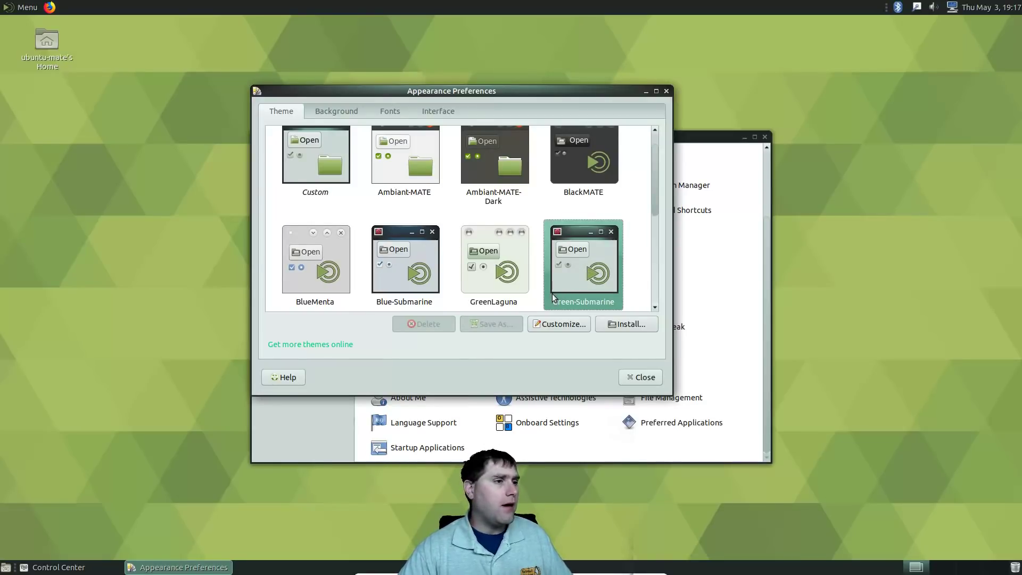
Try the GreenLaguna theme and check how the application menu looks in it
click(517, 250)
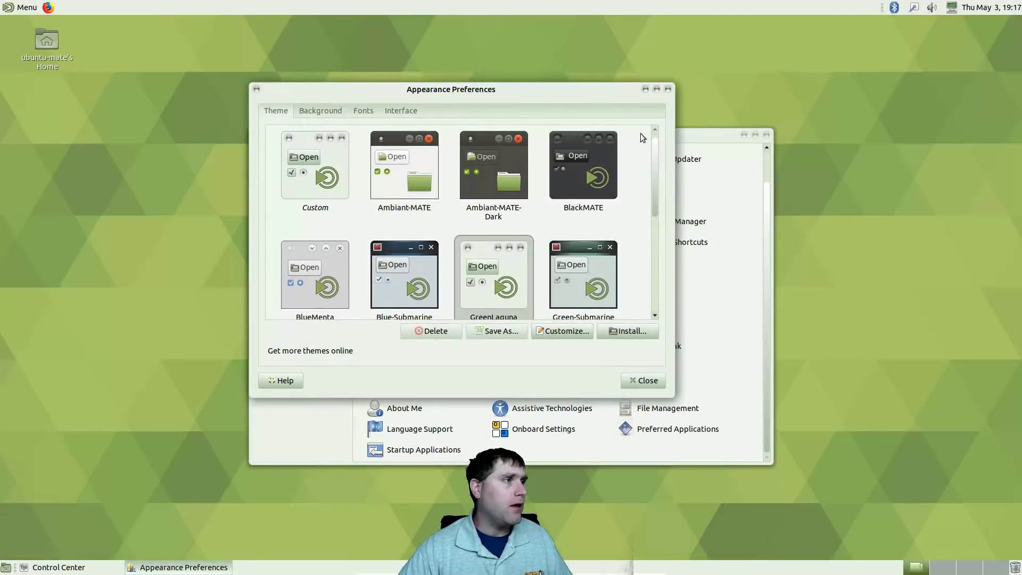
click(25, 8)
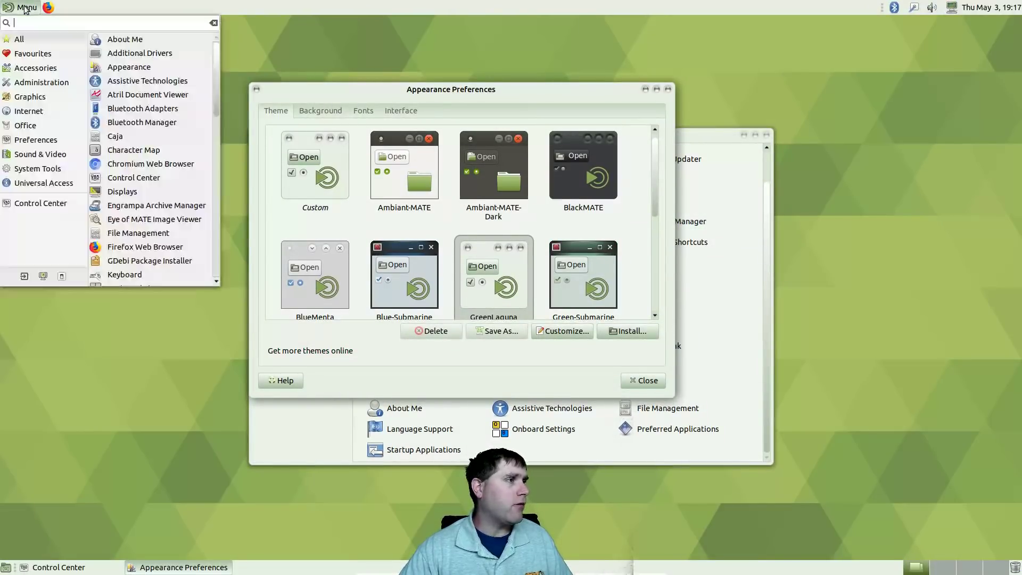
click(25, 9)
click(25, 9)
click(25, 9)
Try the BlackMATE, Ambiant-MATE-Dark and Blue-Submarine themes, viewing the application menu in Blue-Submarine
click(574, 177)
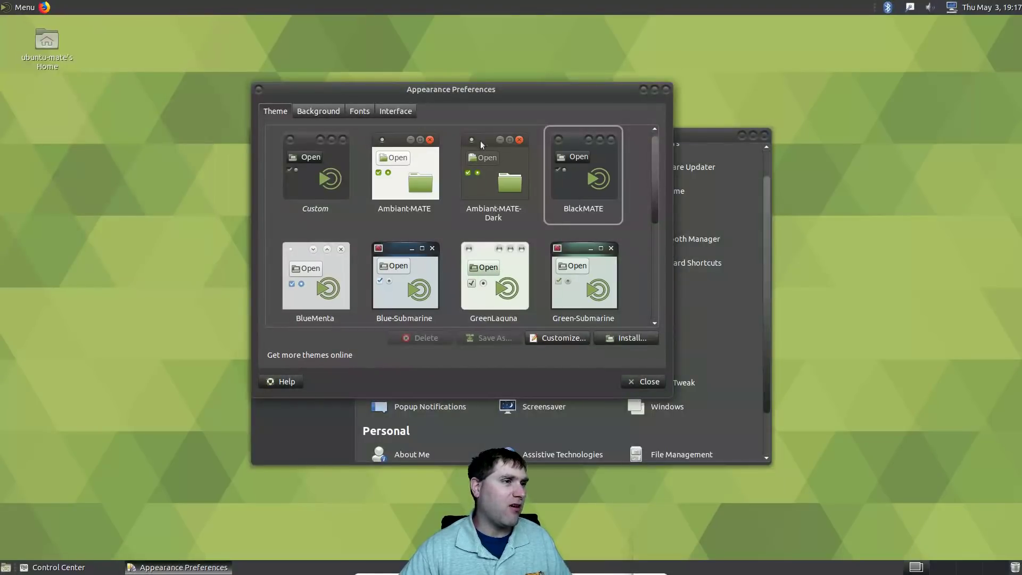
click(507, 150)
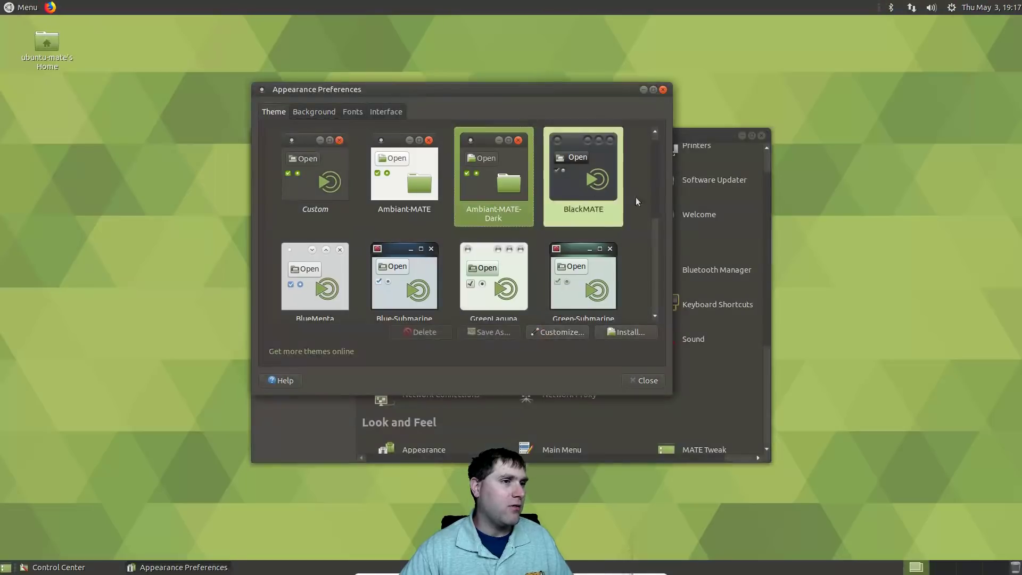
click(418, 274)
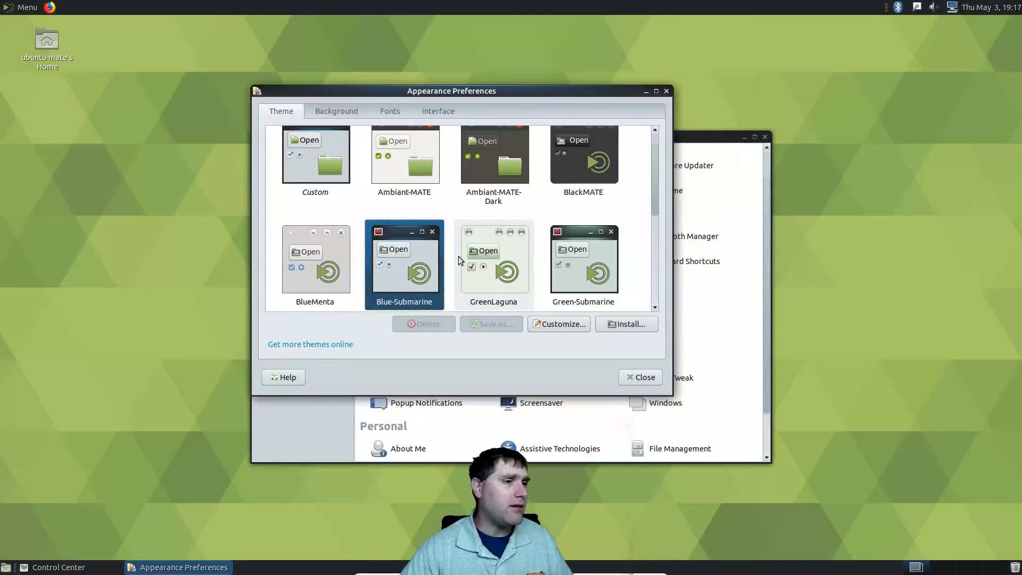
scroll(442, 234, down, 1)
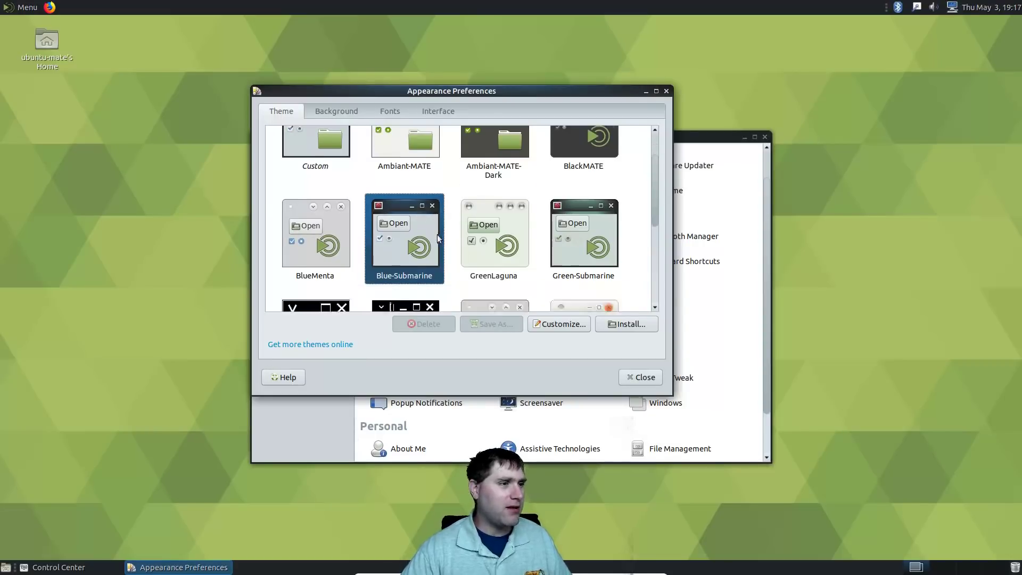
click(14, 6)
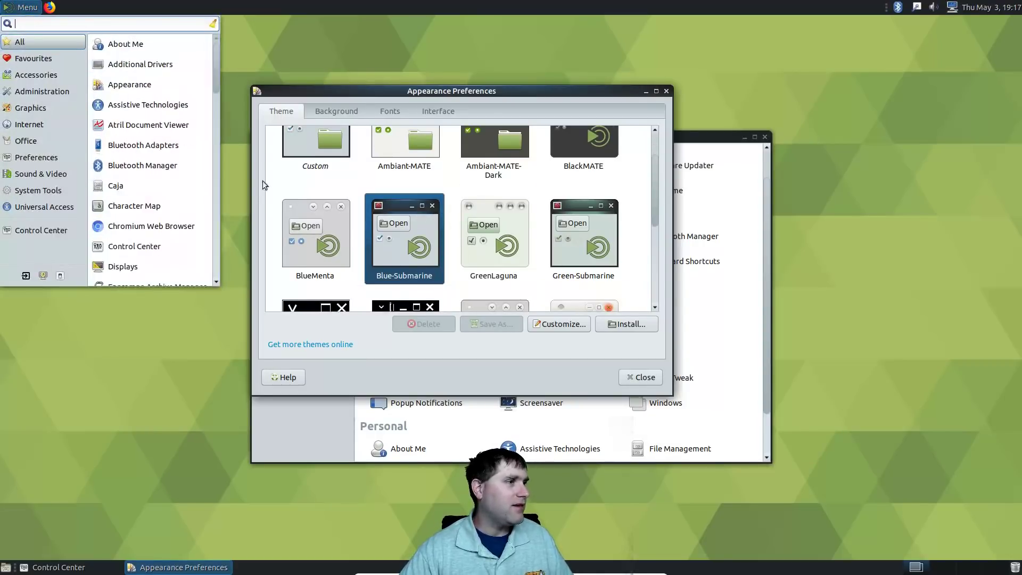
click(645, 277)
Try the Radiant-MATE and TraditionalGreen themes from further down the theme list
drag(652, 189, 654, 272)
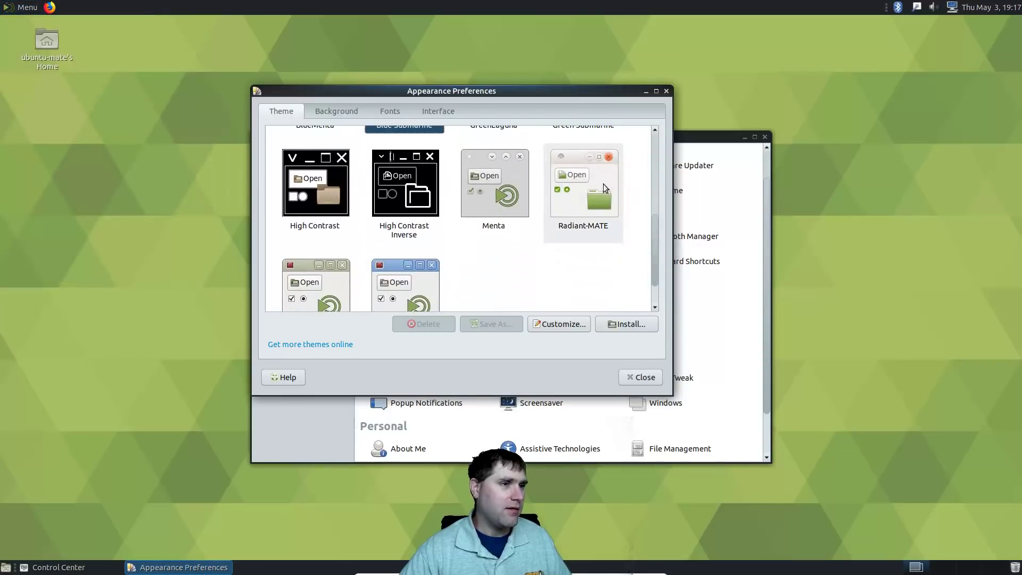
click(603, 183)
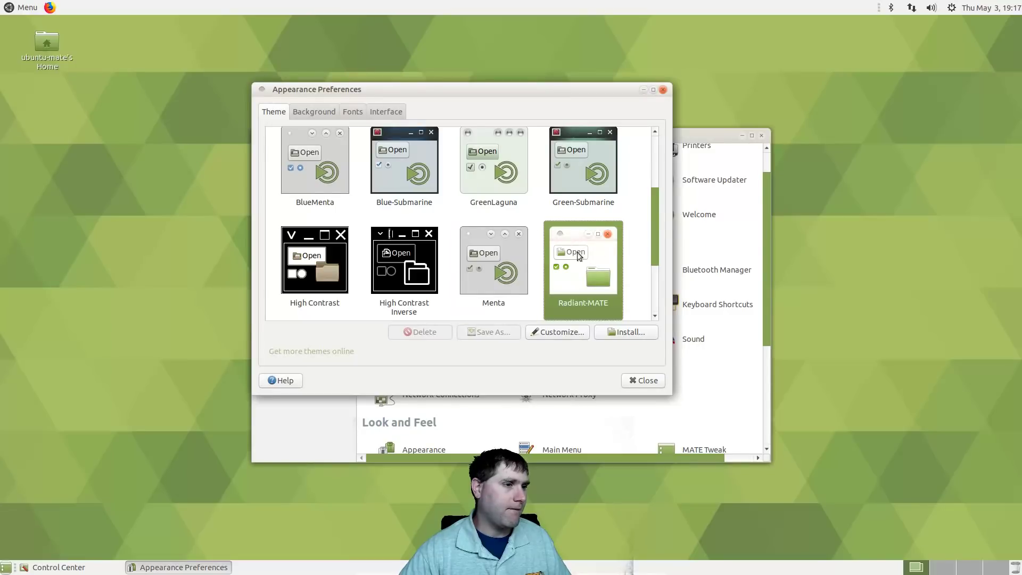
drag(651, 243, 646, 301)
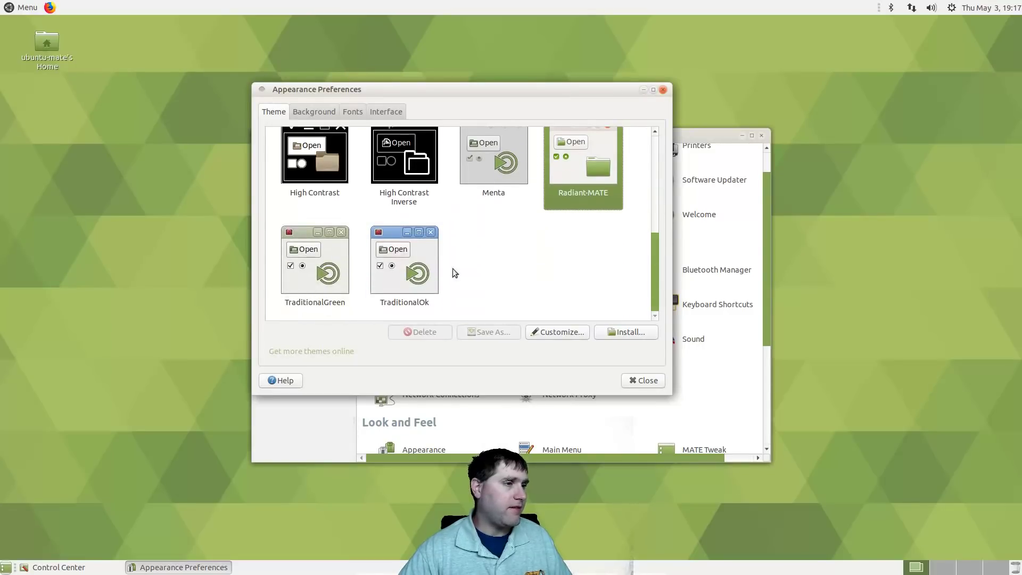
click(314, 281)
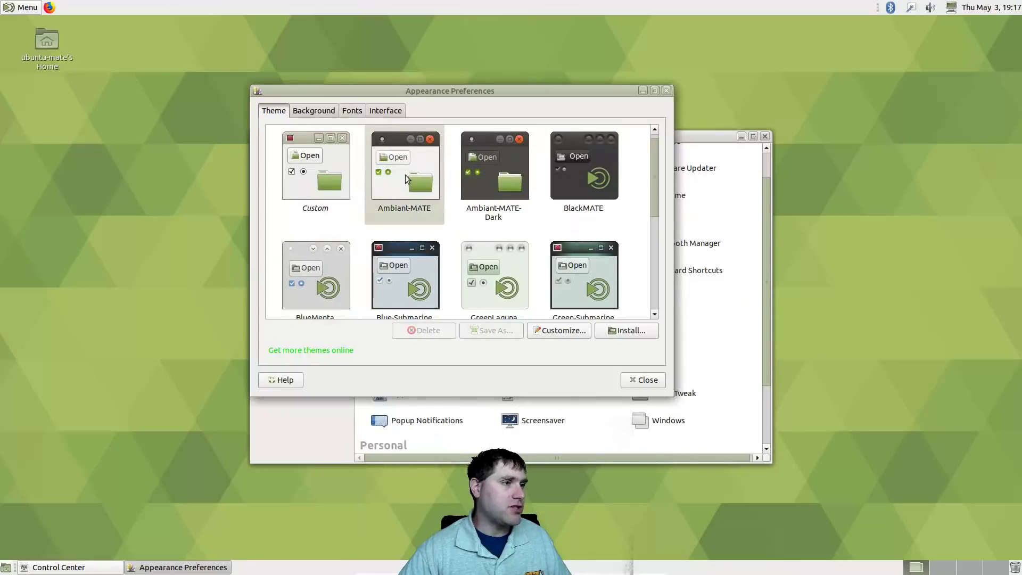
Apply the Ambiant-MATE theme again and bring up the desktop background choices
click(404, 178)
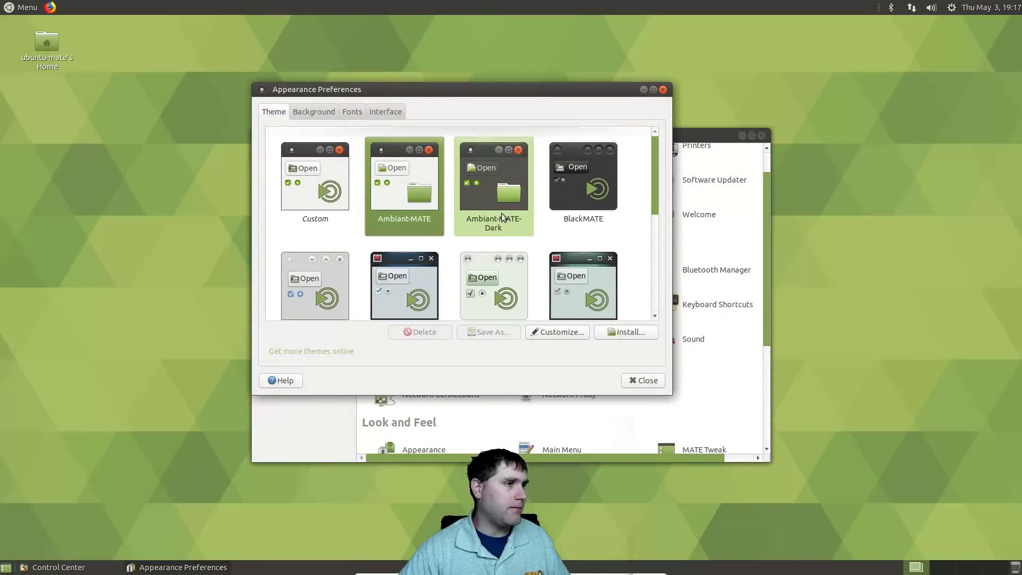
click(325, 114)
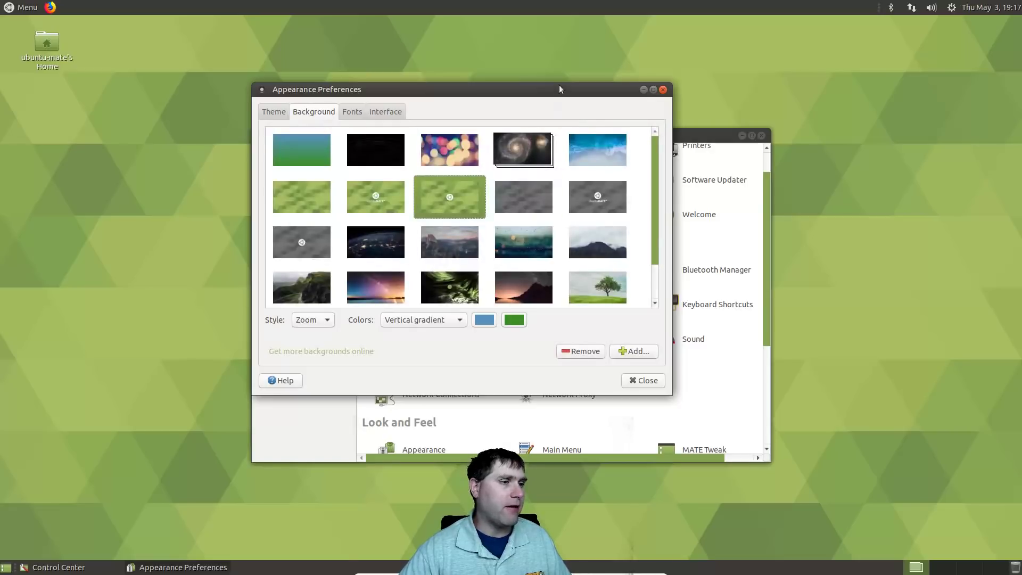
drag(699, 140, 884, 237)
click(886, 234)
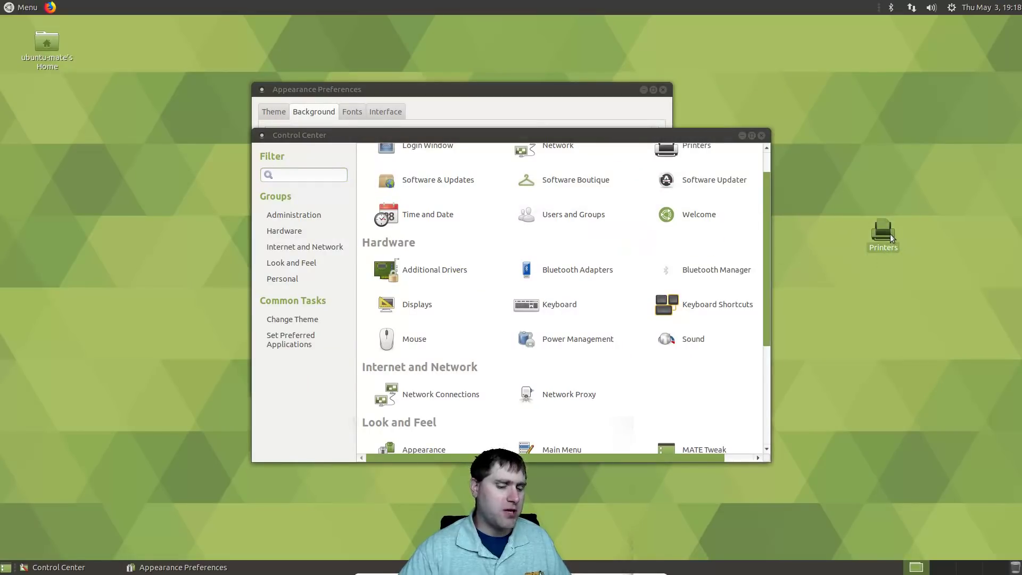
key(Delete)
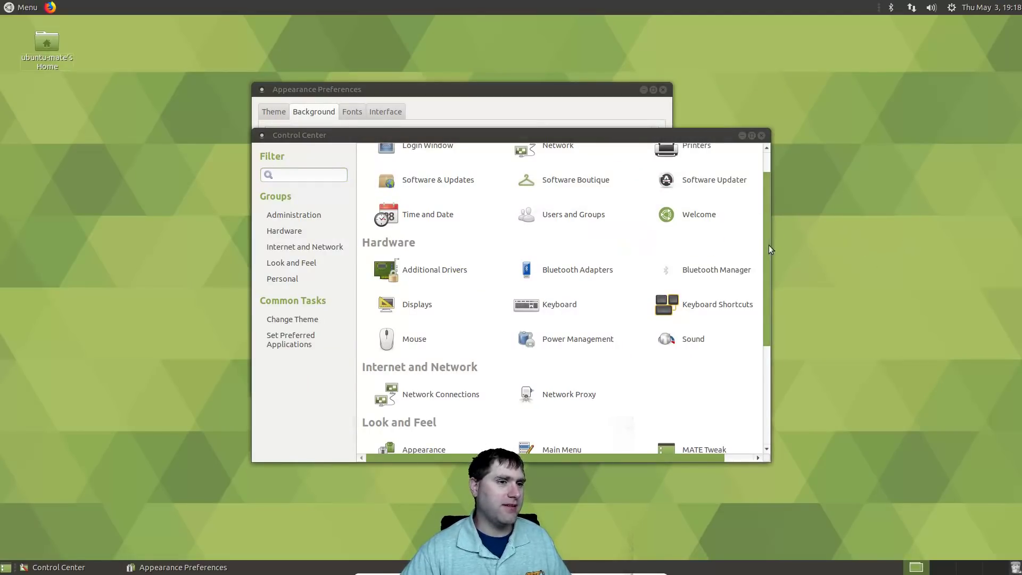
Minimize the Control Center and move the Appearance Preferences window aside to uncover the wallpaper
drag(769, 246, 790, 153)
drag(625, 140, 826, 223)
click(943, 218)
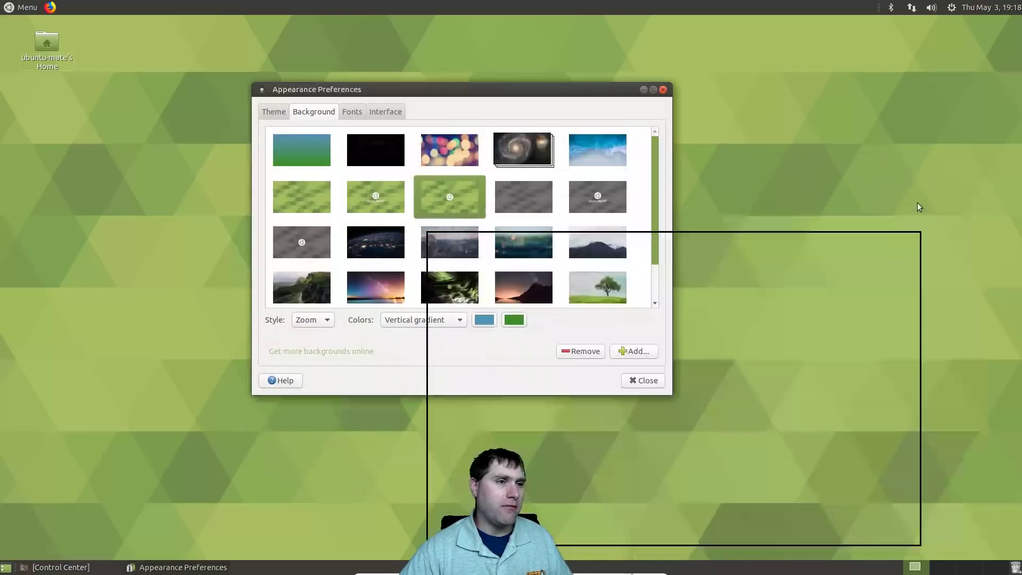
drag(553, 90, 802, 83)
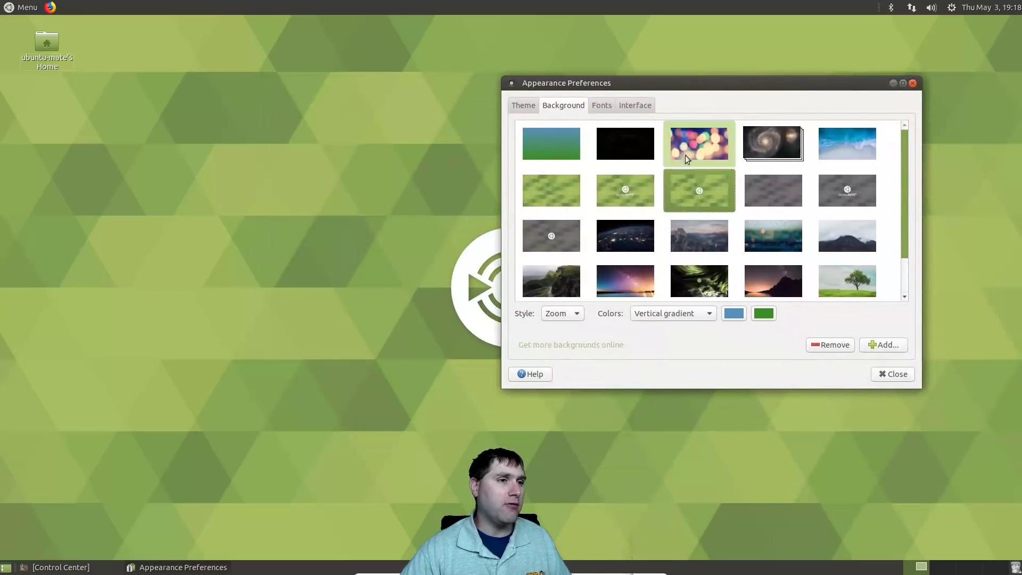
Try the plain green wallpaper and the green one with the Ubuntu MATE logo and lettering, moving the window aside to view it
click(622, 187)
click(556, 196)
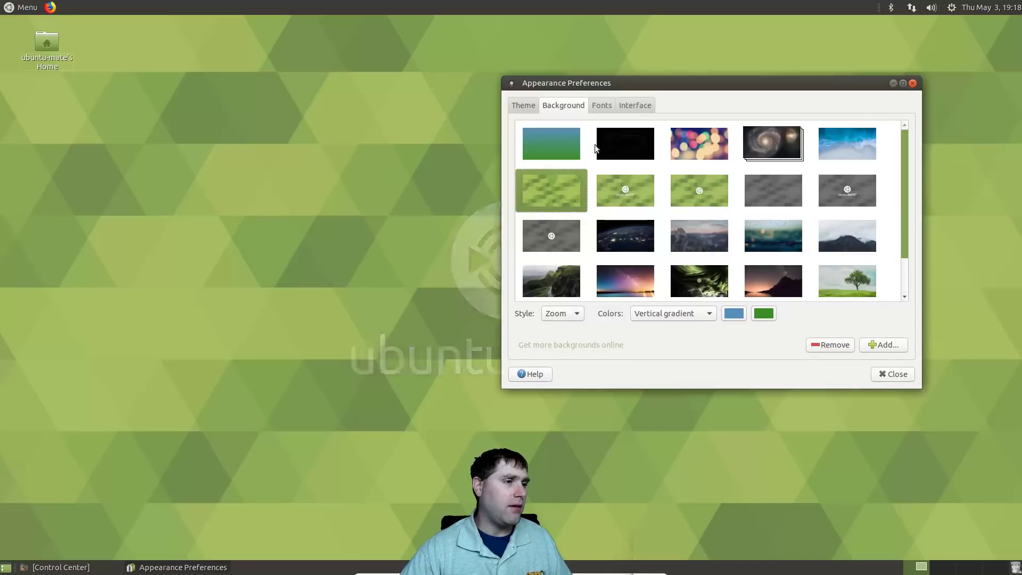
drag(700, 87, 991, 10)
click(668, 242)
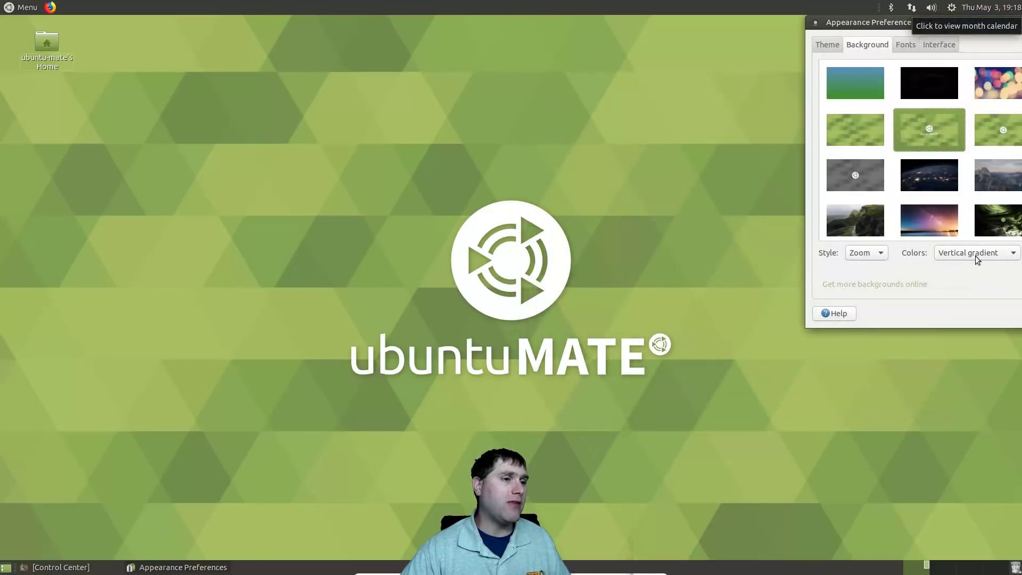
drag(944, 19, 407, 160)
Open the home folder, tile its window to the upper-right quarter and then the left half of the screen, and close it
double_click(47, 43)
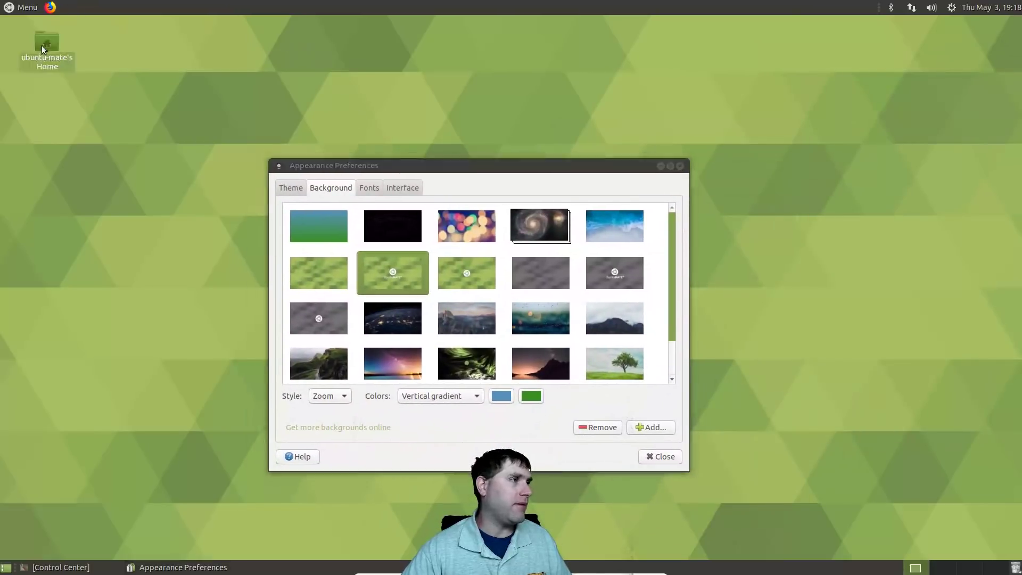
drag(281, 25, 996, 11)
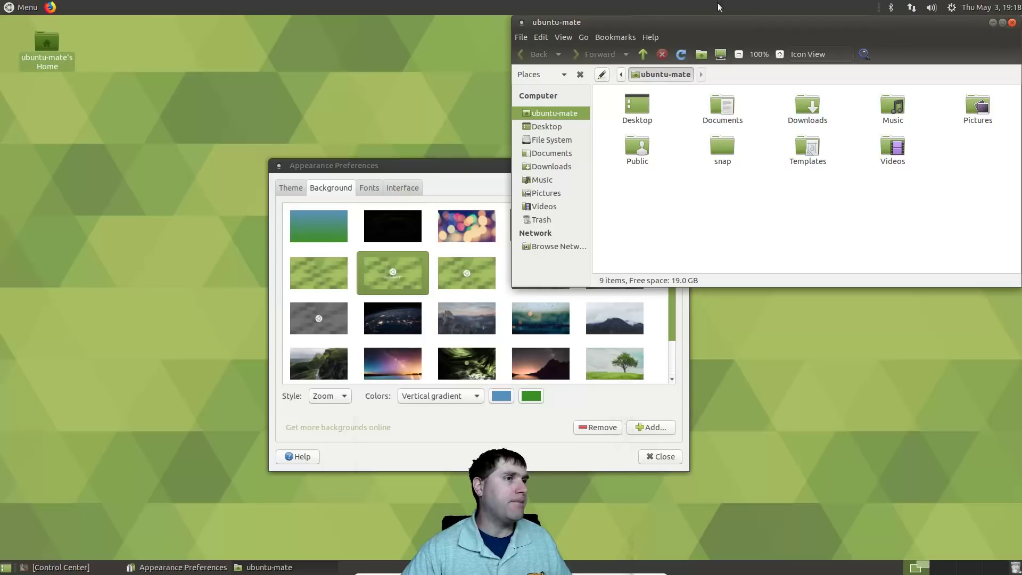
drag(698, 24, 5, 373)
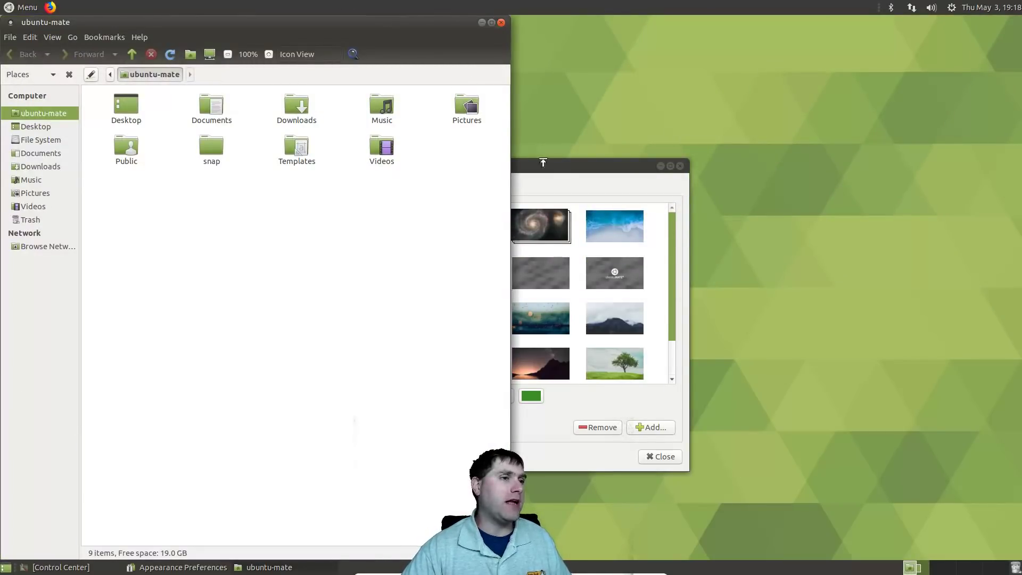
drag(564, 168, 727, 120)
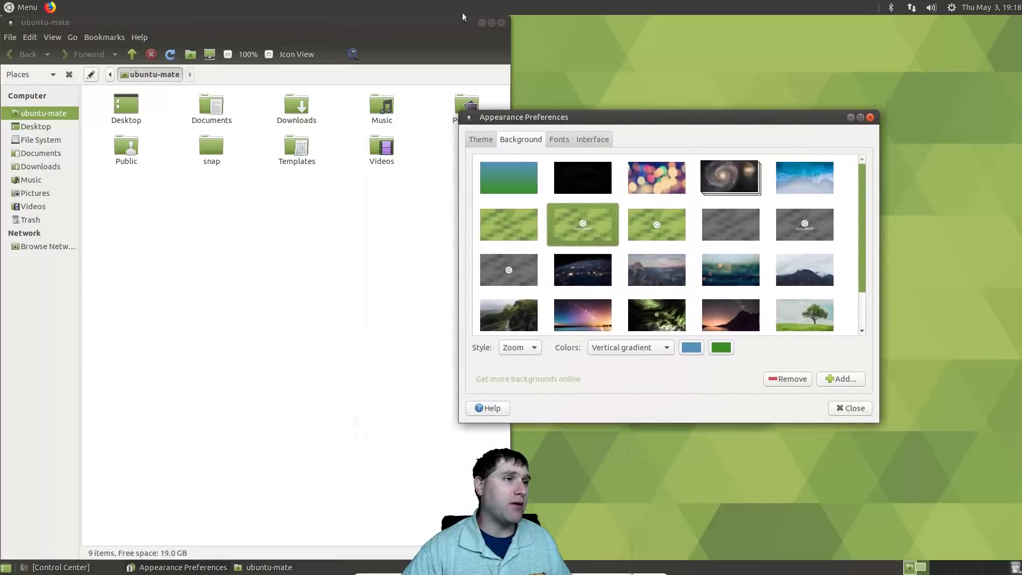
click(501, 24)
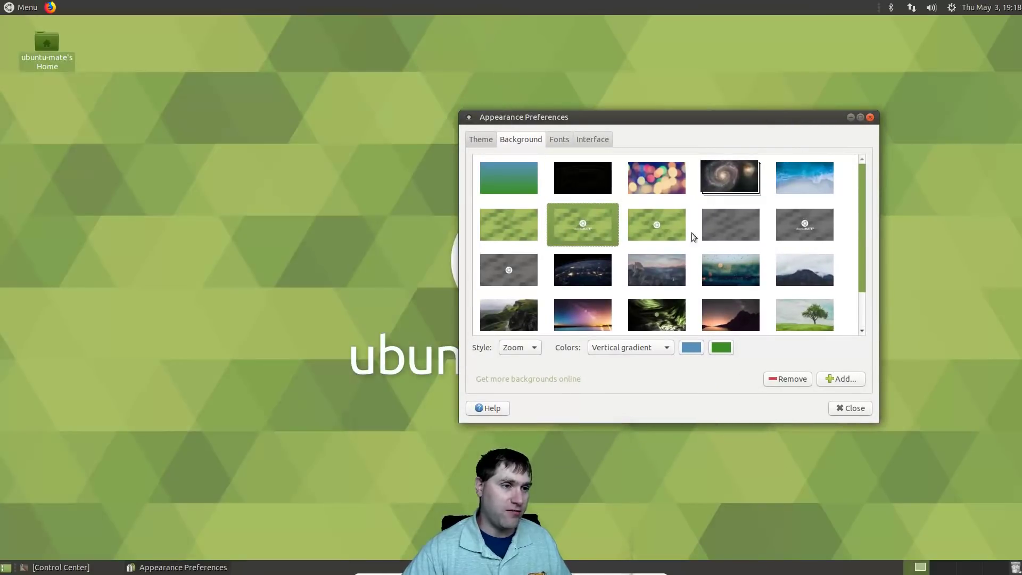
Try the rocky mountain valley wallpaper, and set the grey wallpaper with the Ubuntu MATE logo and lettering
click(665, 270)
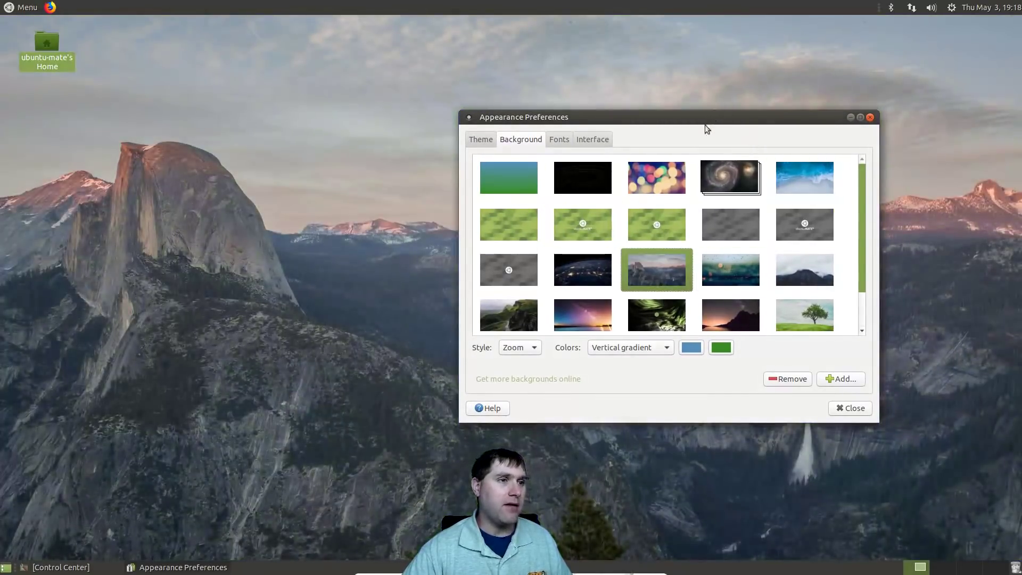
drag(700, 135, 668, 134)
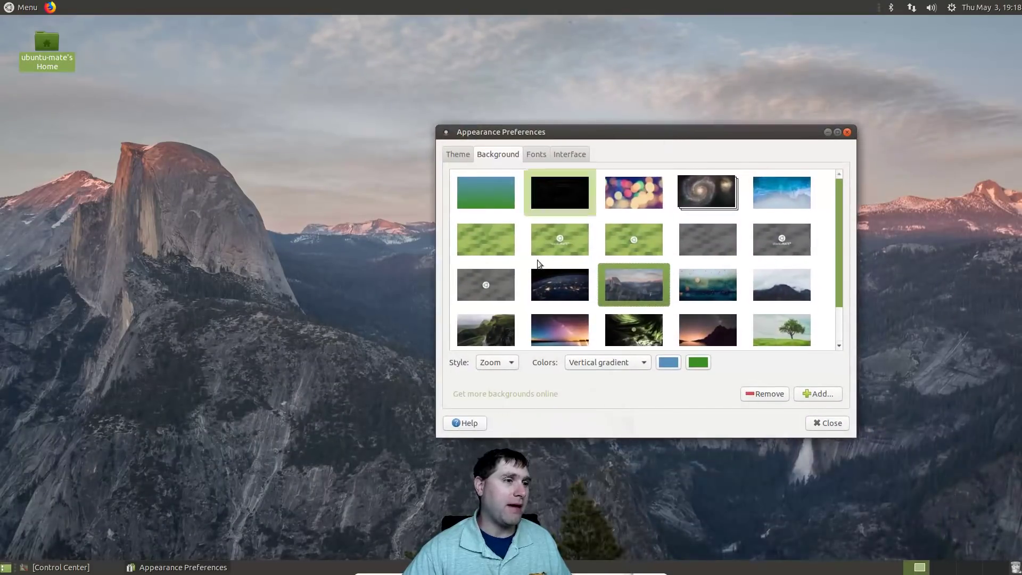
click(492, 273)
click(773, 234)
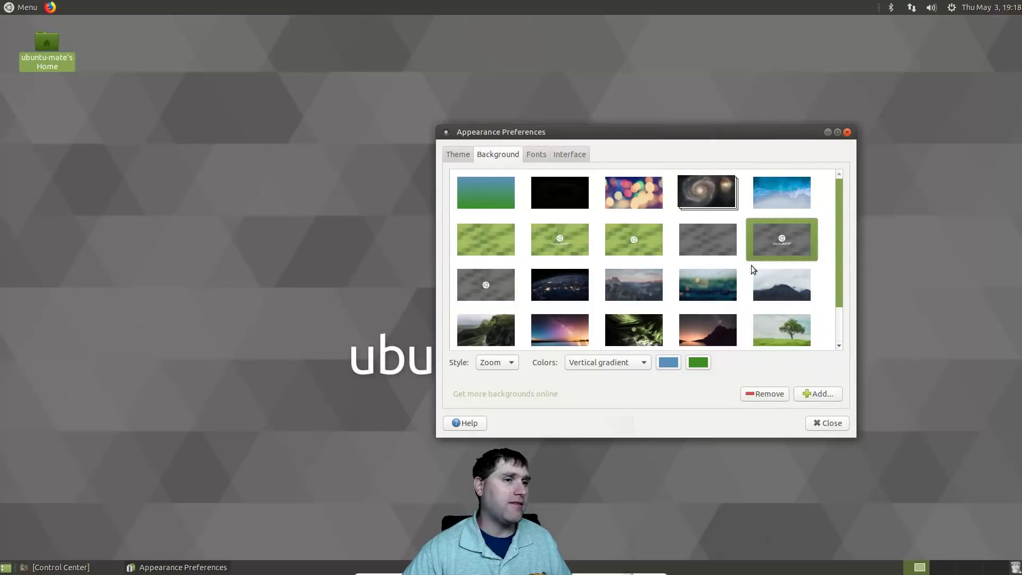
Try the ocean beach, rainy window and starry night waterfront wallpapers on the desktop
drag(669, 132, 657, 170)
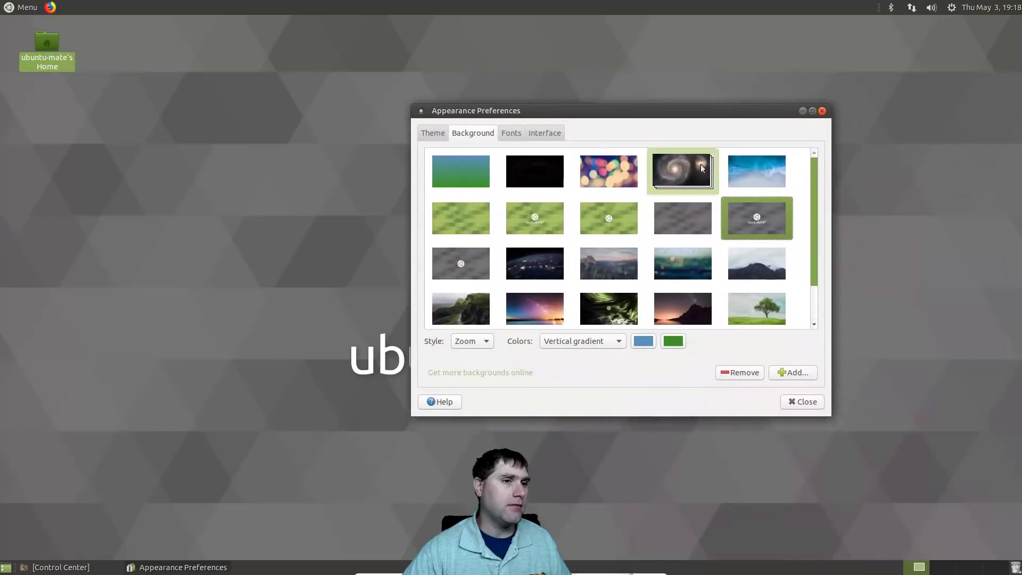
click(752, 175)
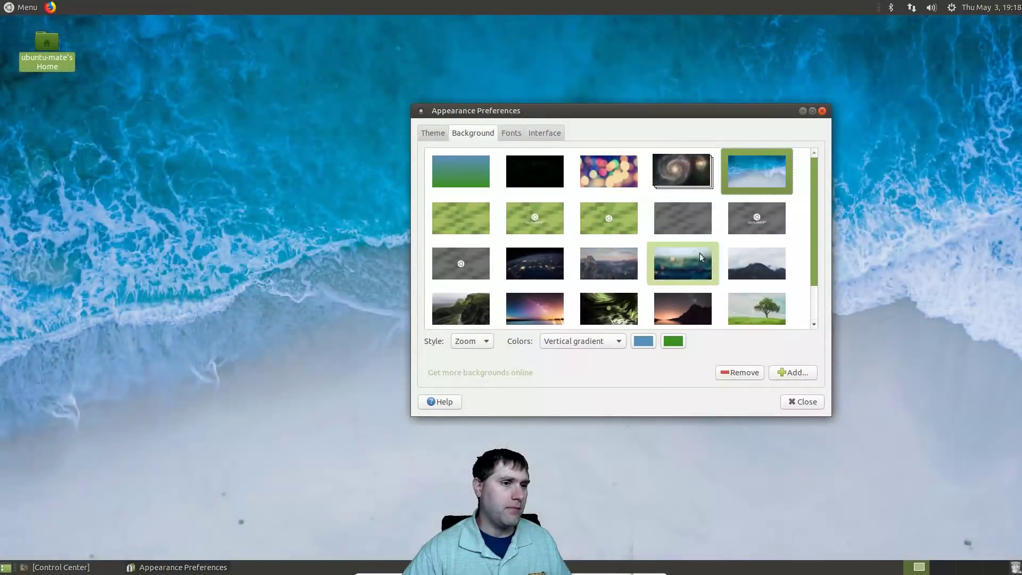
click(700, 253)
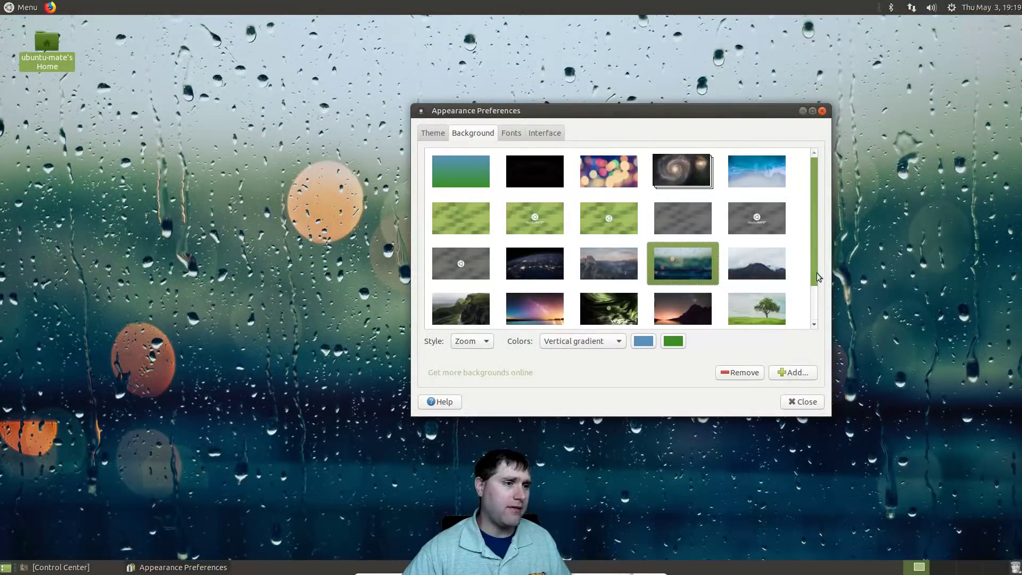
scroll(810, 299, down, 1)
click(535, 262)
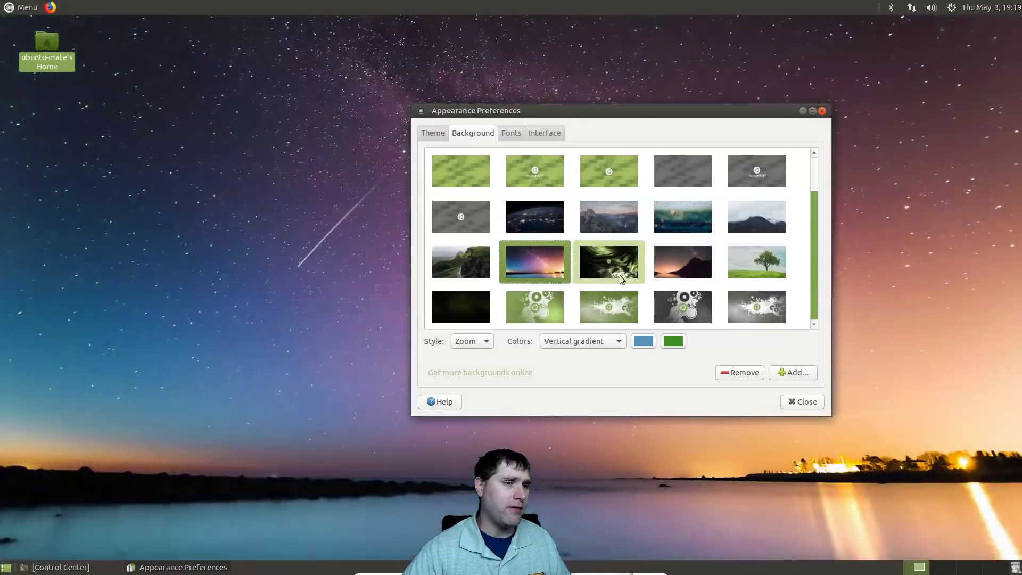
Compare the dark grey circles wallpaper with the grey paint-splash one, moving the window aside, and set the paint-splash wallpaper
click(681, 305)
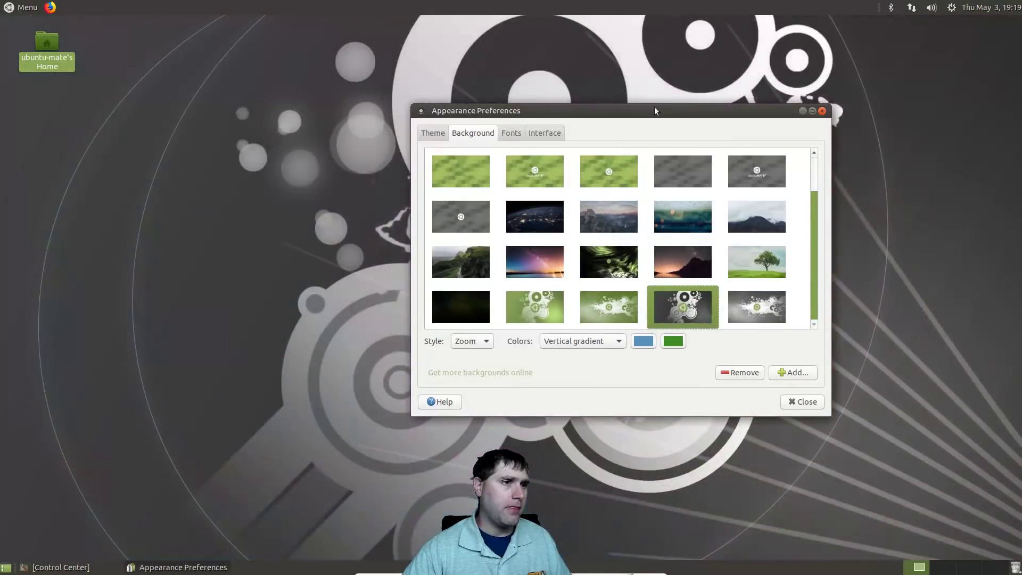
drag(697, 123, 230, 32)
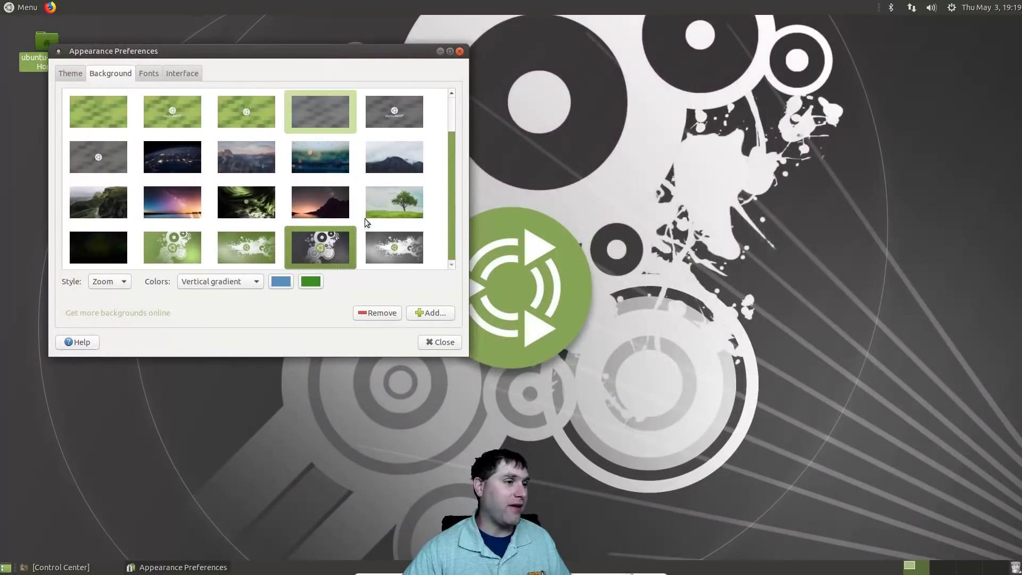
click(408, 248)
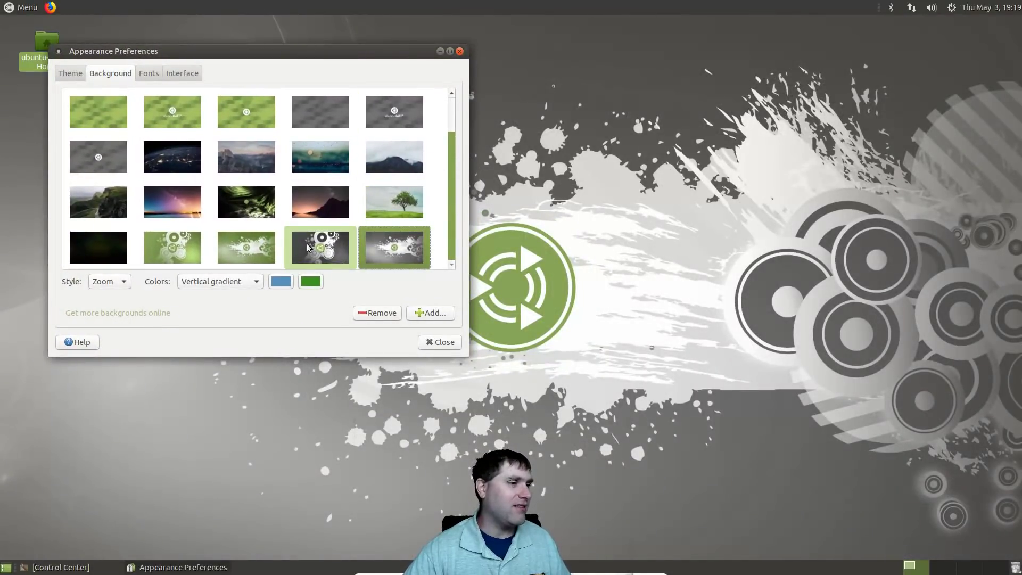
click(335, 248)
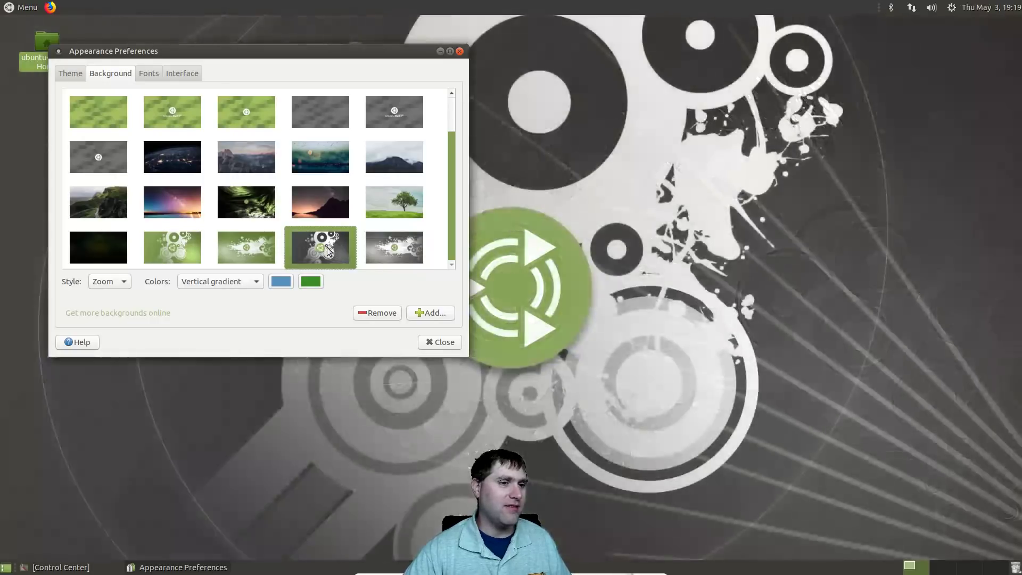
click(402, 245)
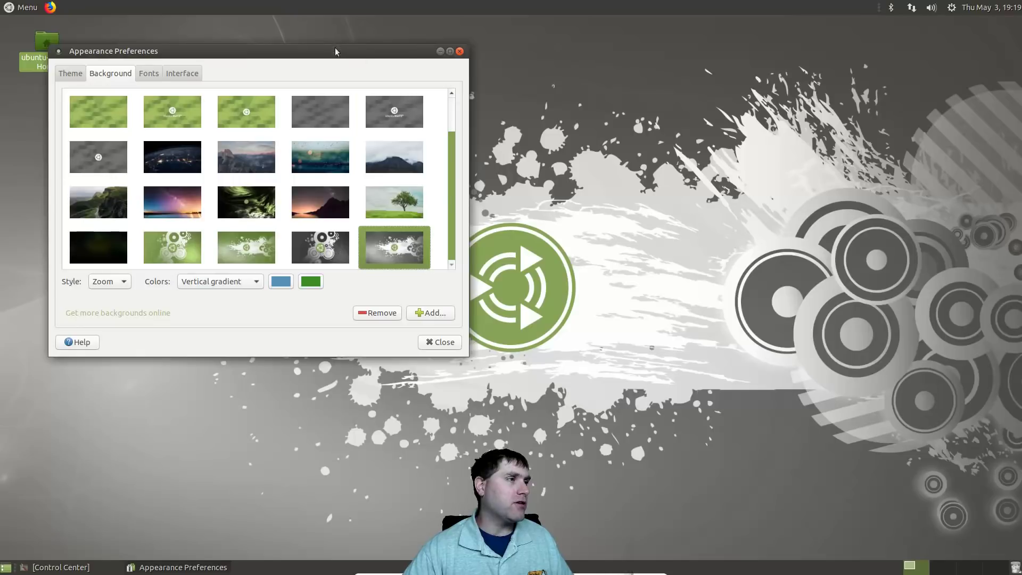
Review the font, interface and theme settings in Appearance Preferences, and close the window
click(149, 75)
drag(190, 65, 379, 143)
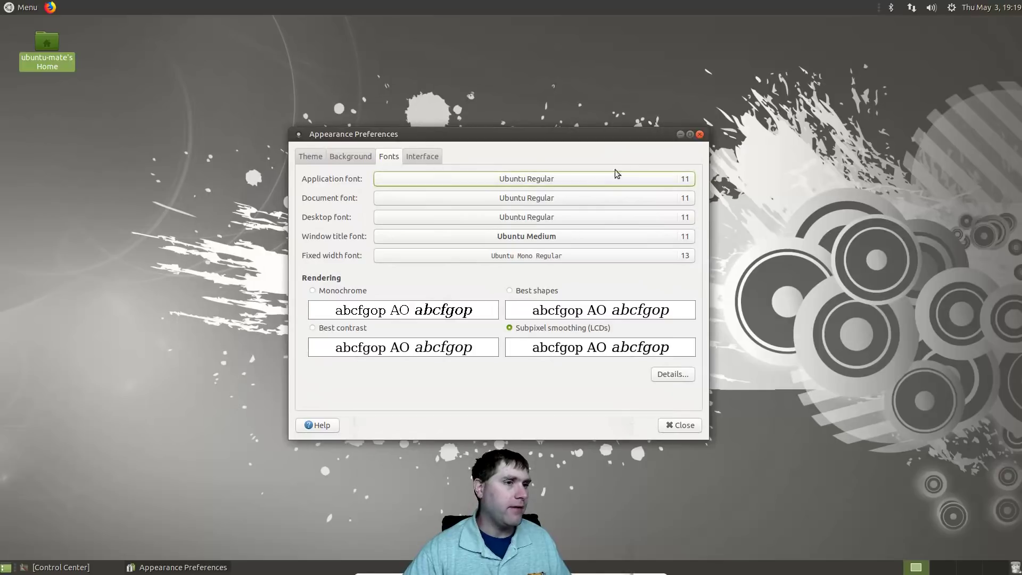
click(426, 160)
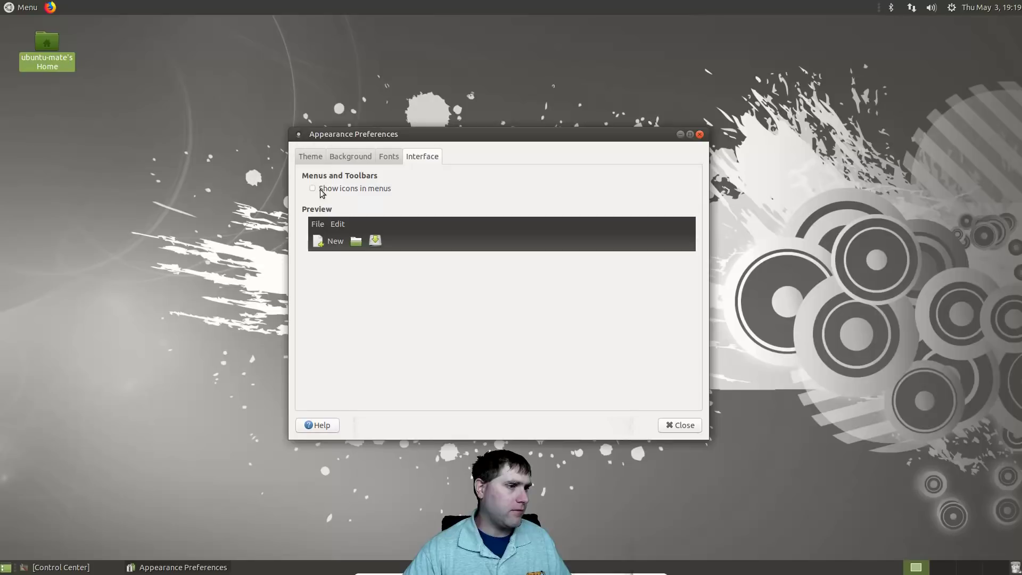
click(312, 156)
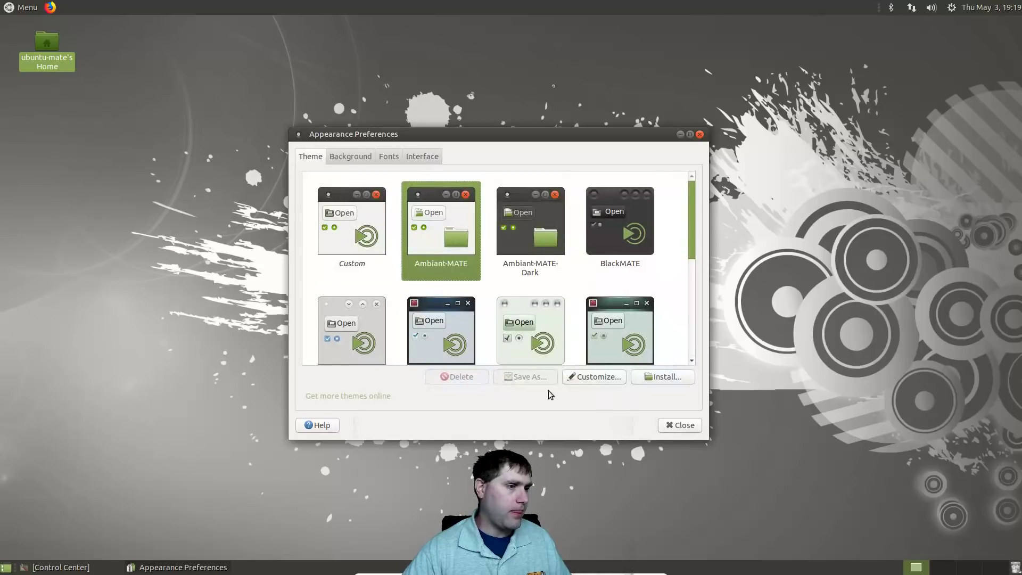
click(684, 426)
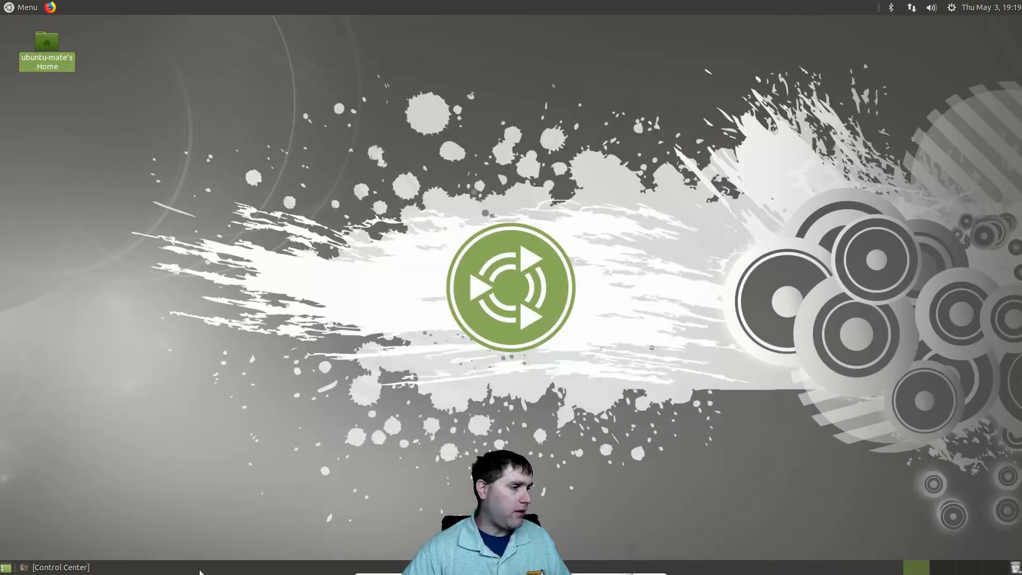
Restore the Control Center and open the Main Menu editor from the Look and Feel group
click(95, 568)
drag(685, 223, 562, 113)
scroll(650, 285, down, 3)
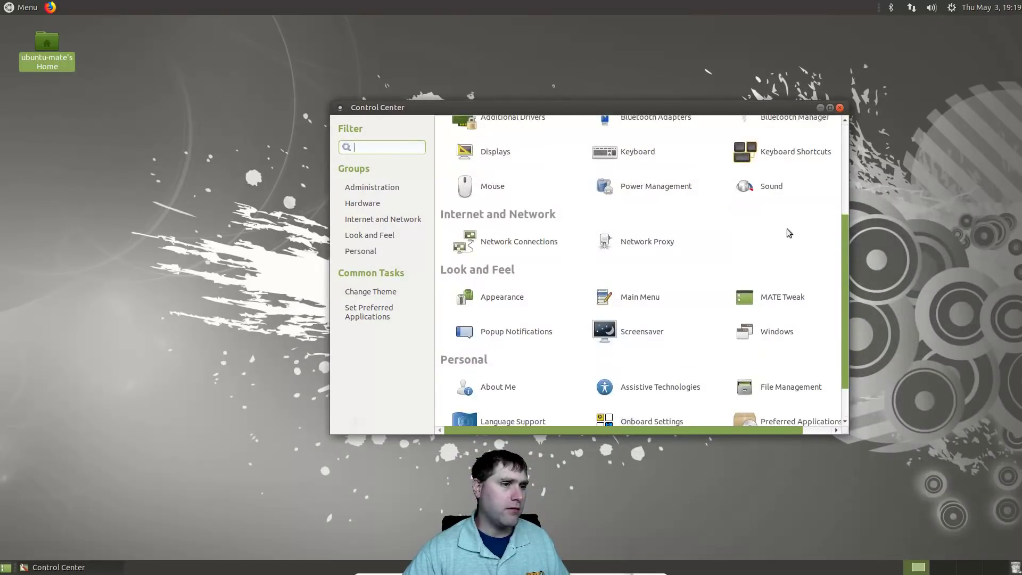
click(635, 299)
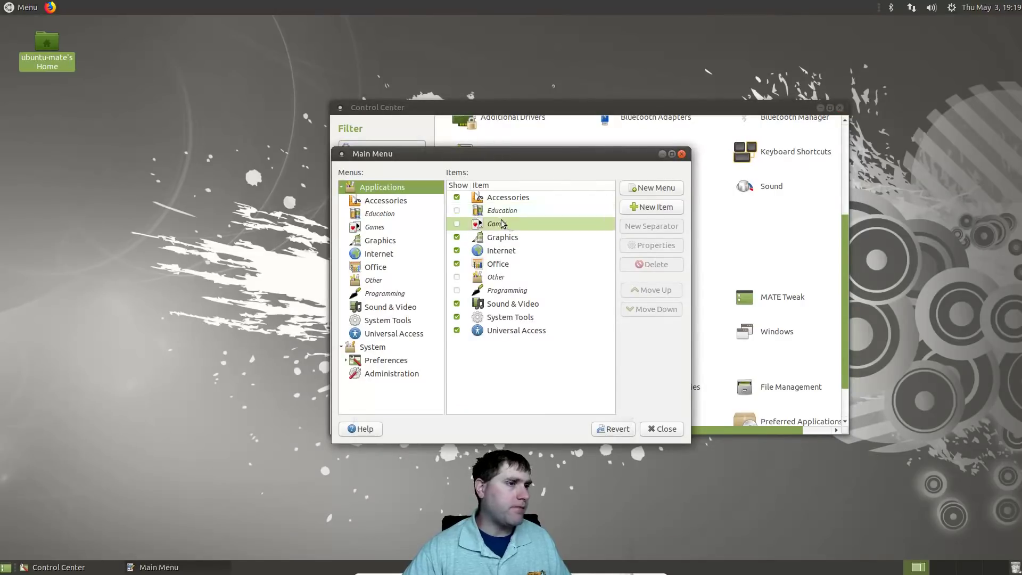
Look through the menu editor's categories, including Games, Graphics, Office, Sound & Video and System Tools, and close the editor
click(508, 239)
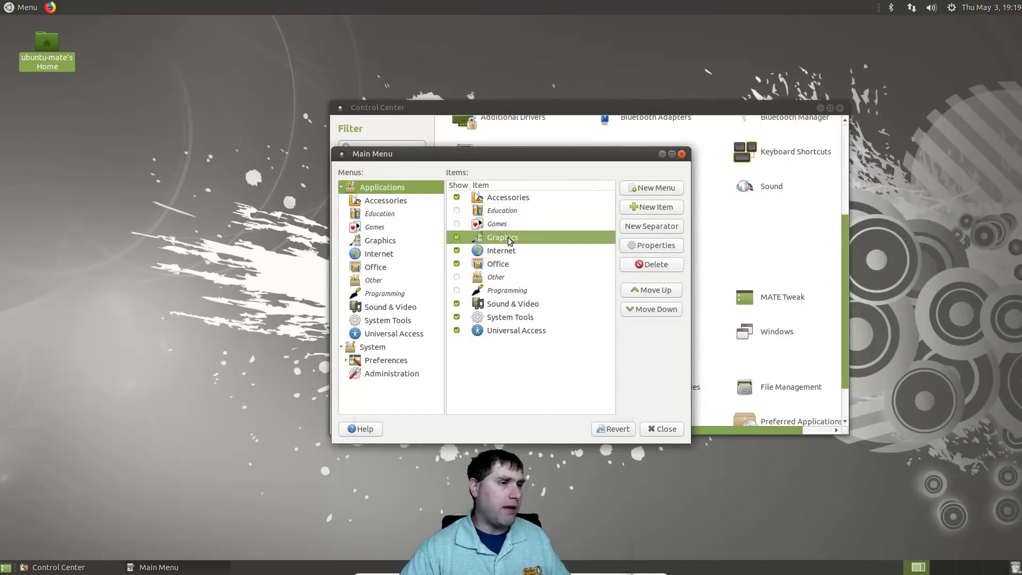
click(371, 229)
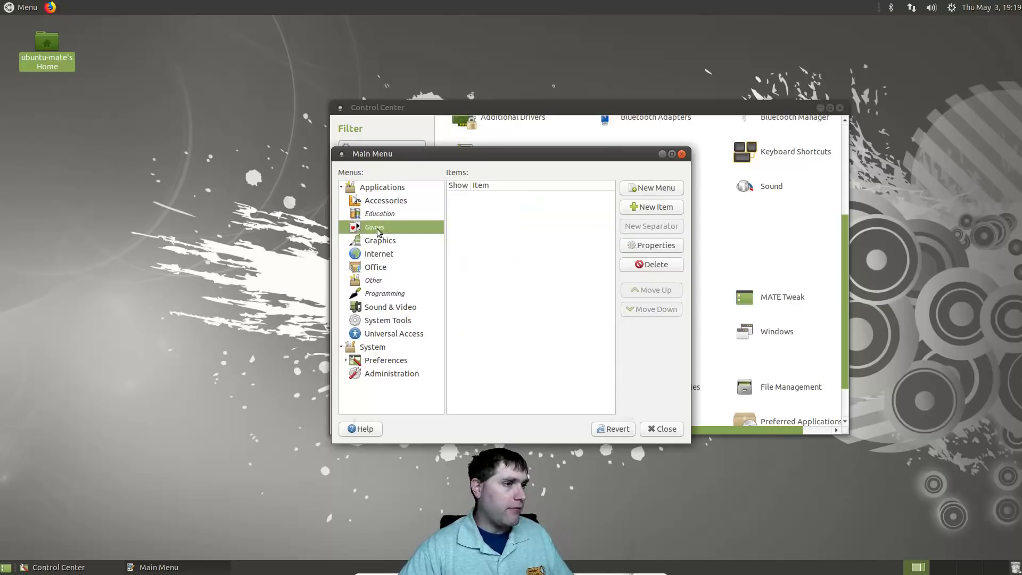
click(375, 241)
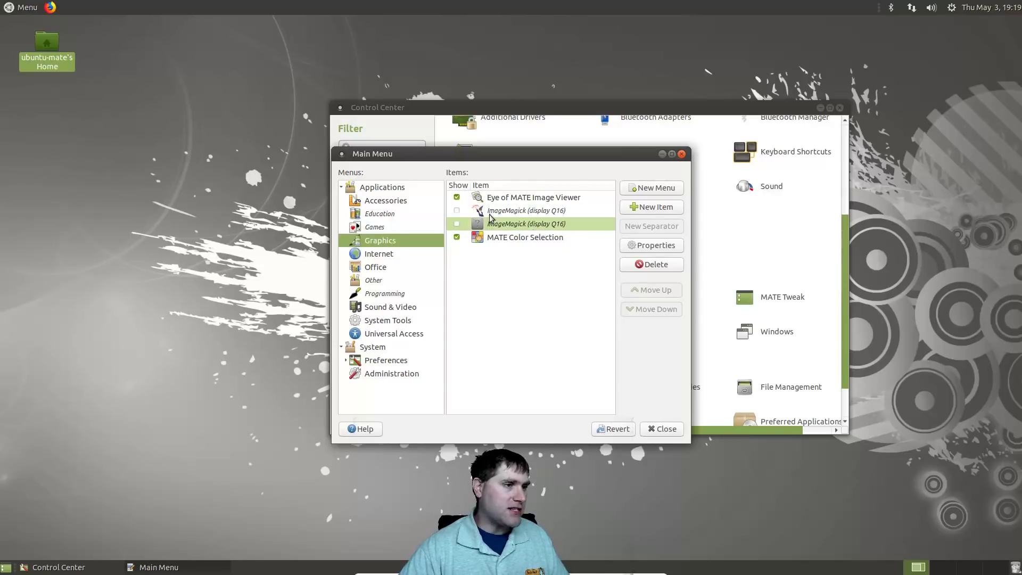
click(372, 214)
click(372, 241)
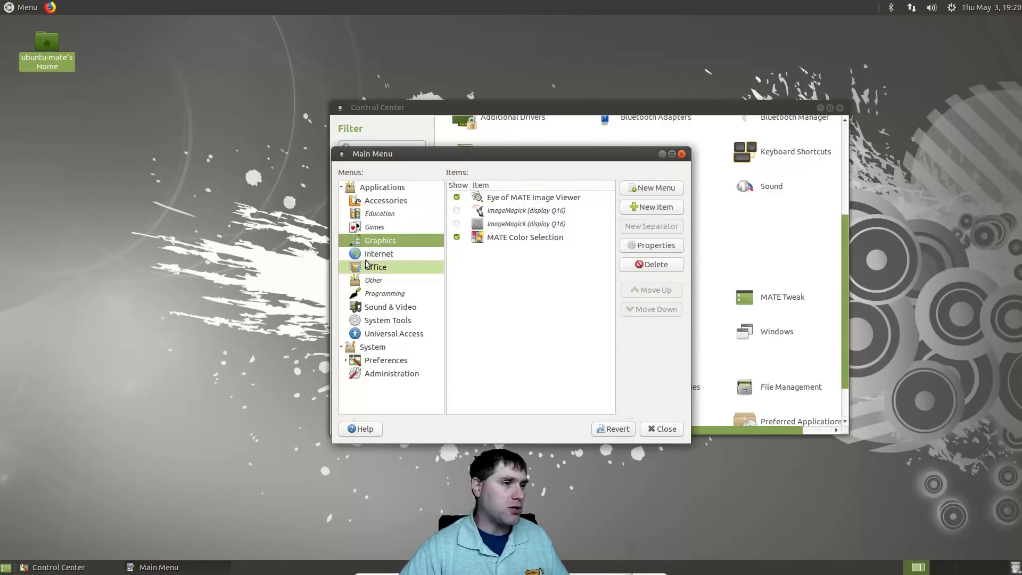
click(368, 267)
click(371, 294)
click(369, 307)
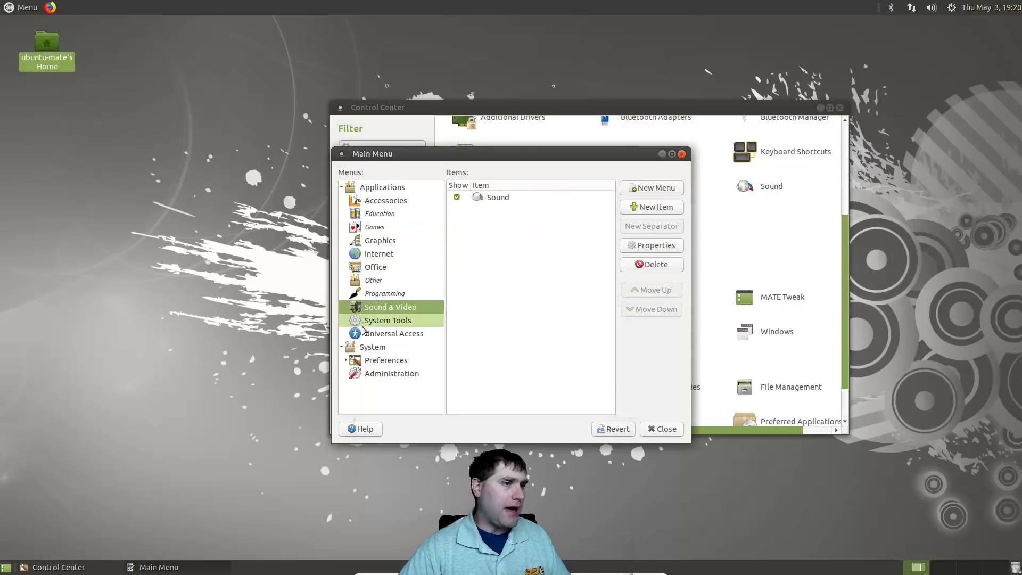
click(363, 322)
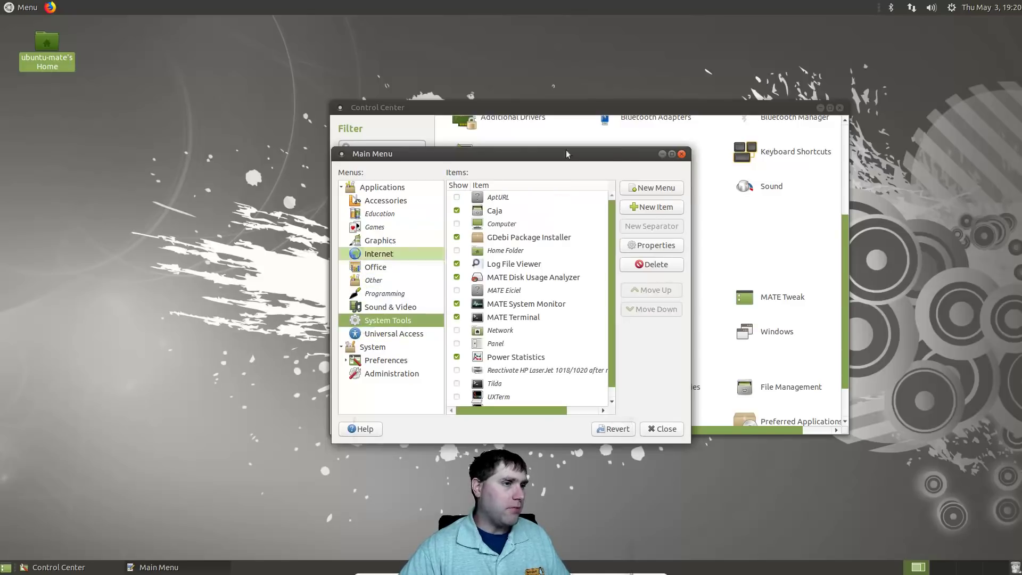
click(682, 154)
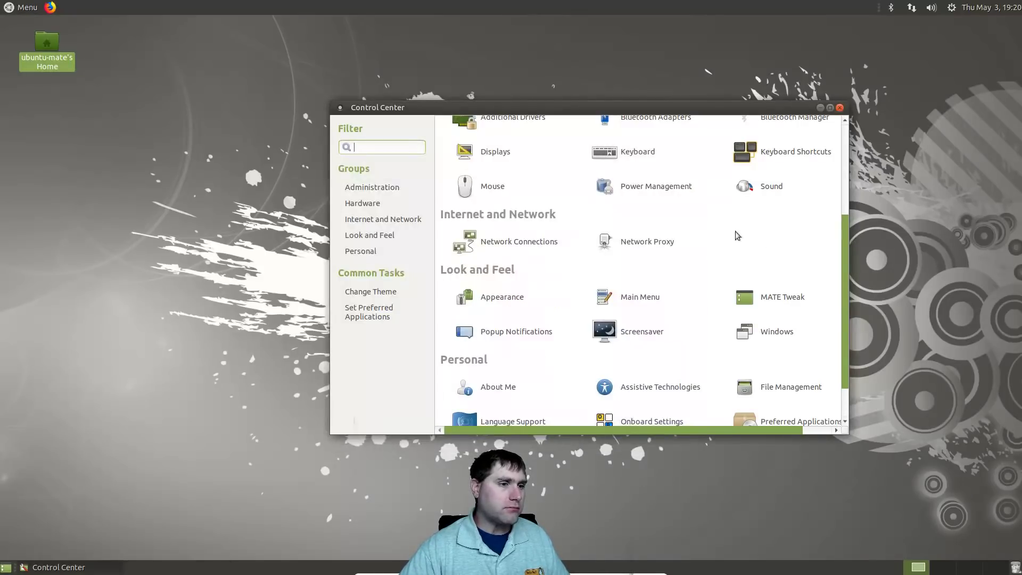
Open MATE Tweak from the Control Center and enable the Trash and Network desktop icons
click(796, 303)
drag(540, 132, 707, 98)
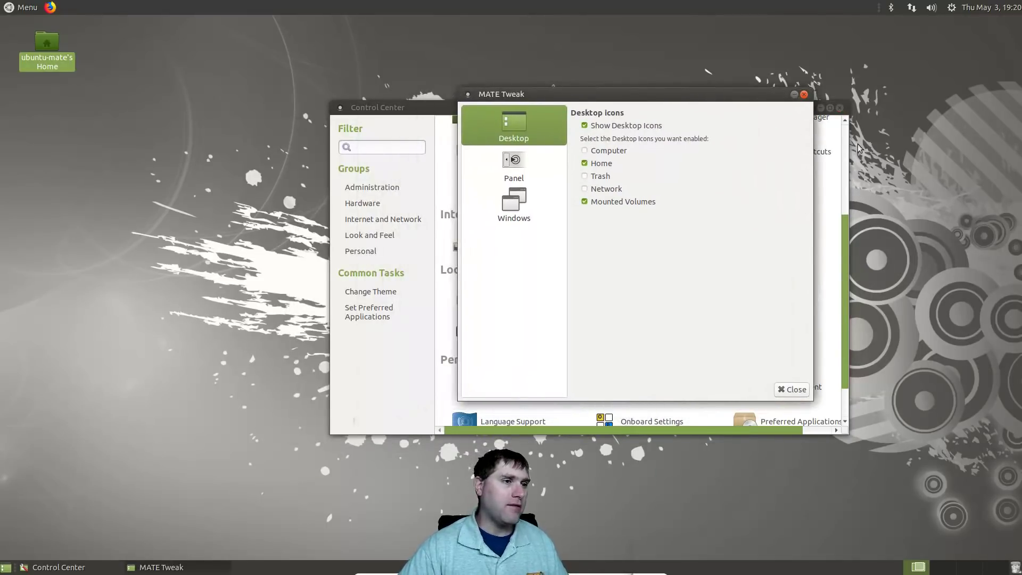
click(585, 176)
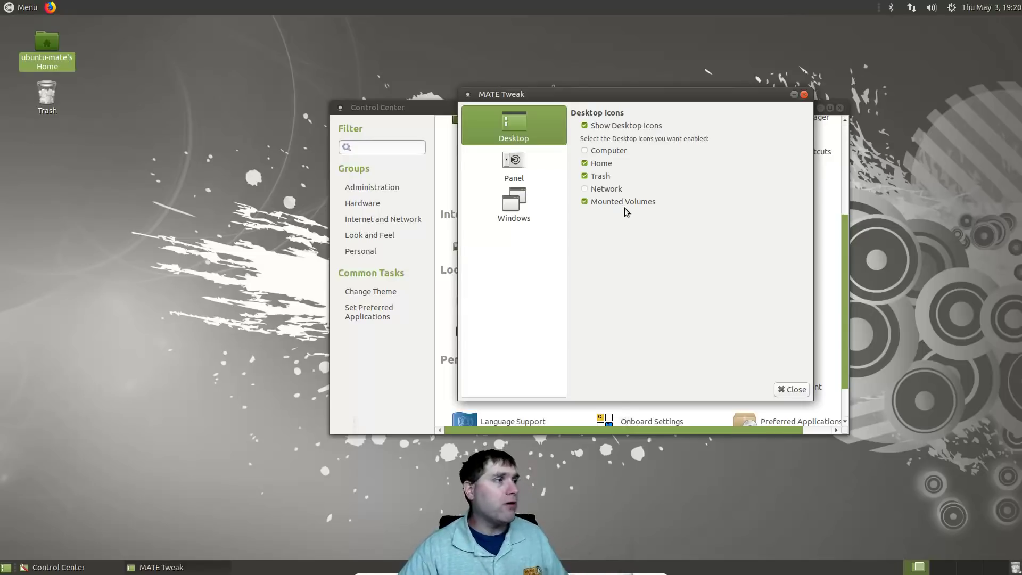
click(601, 189)
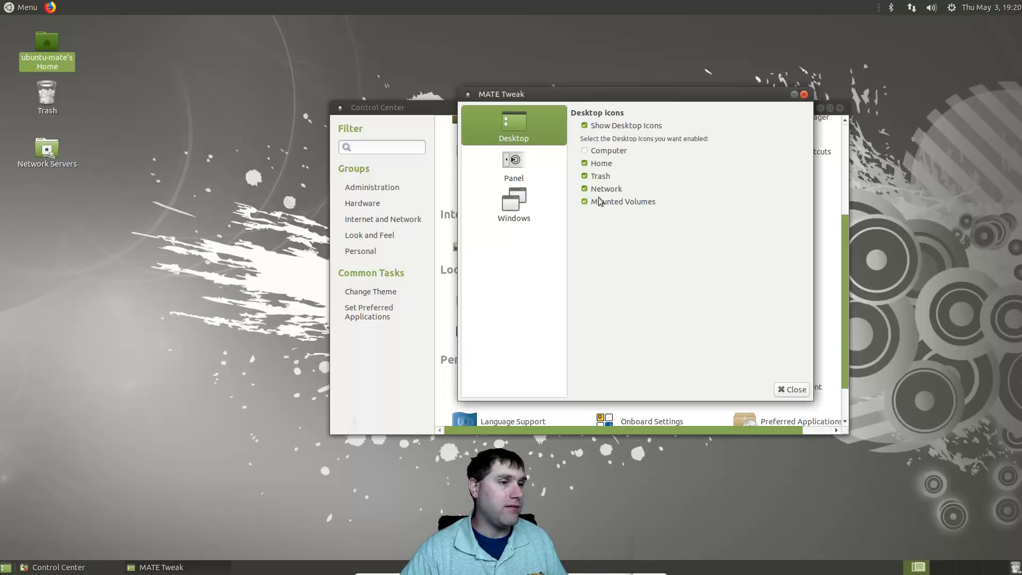
Show MATE Tweak's panel settings and change the panel layout to Contemporary, accepting the configuration reset
click(515, 160)
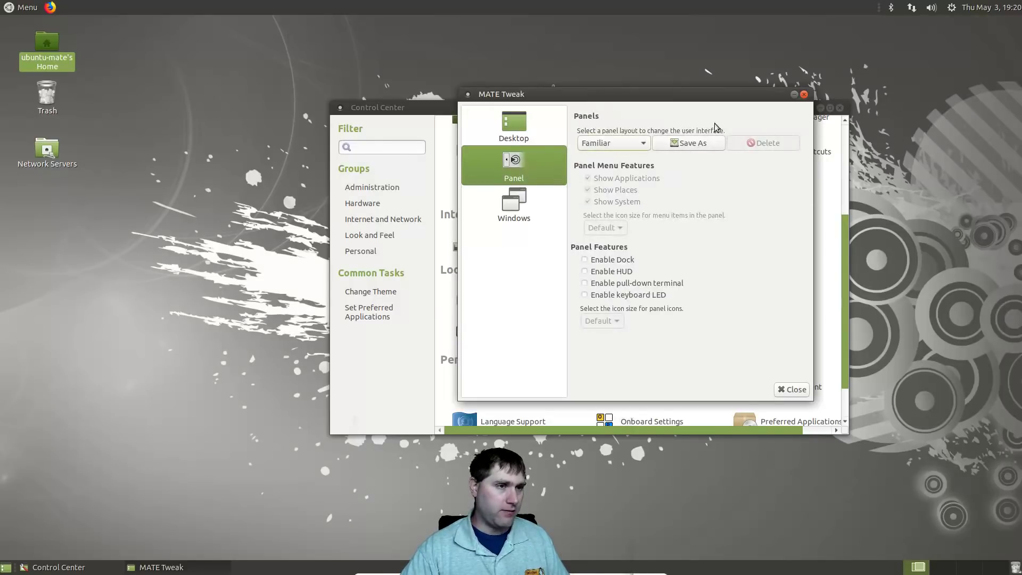
click(637, 146)
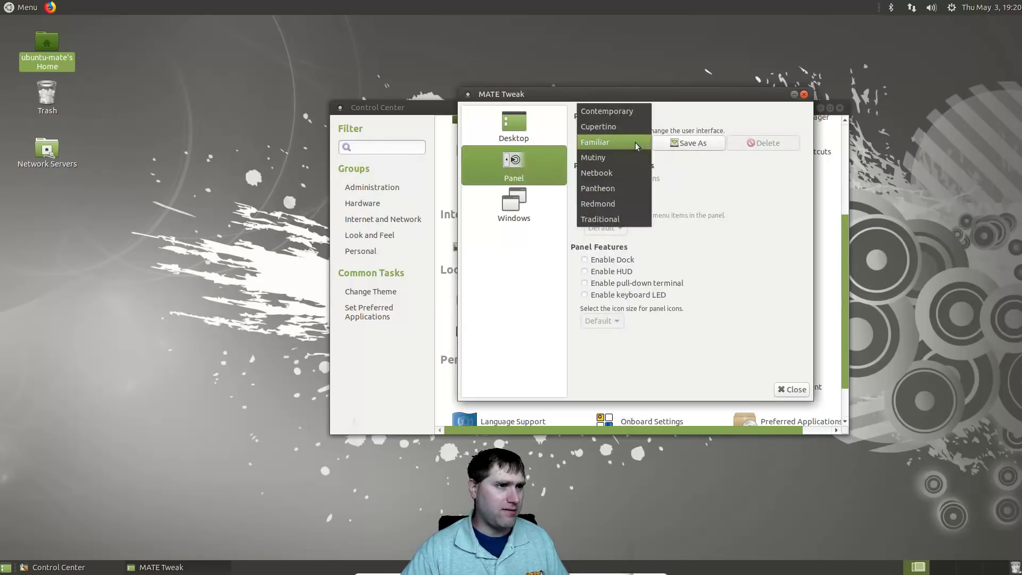
click(635, 142)
click(635, 143)
click(633, 112)
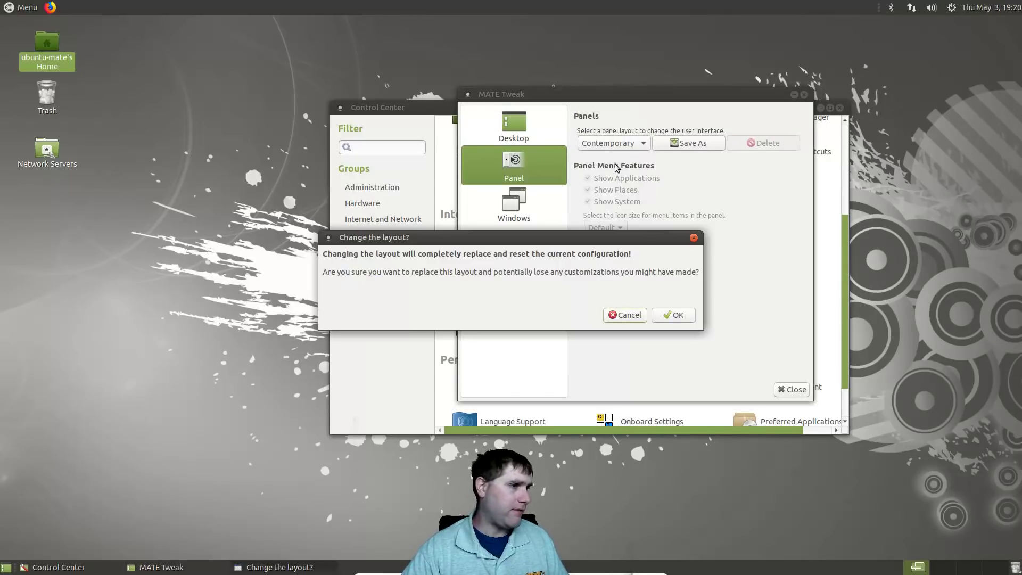
click(675, 315)
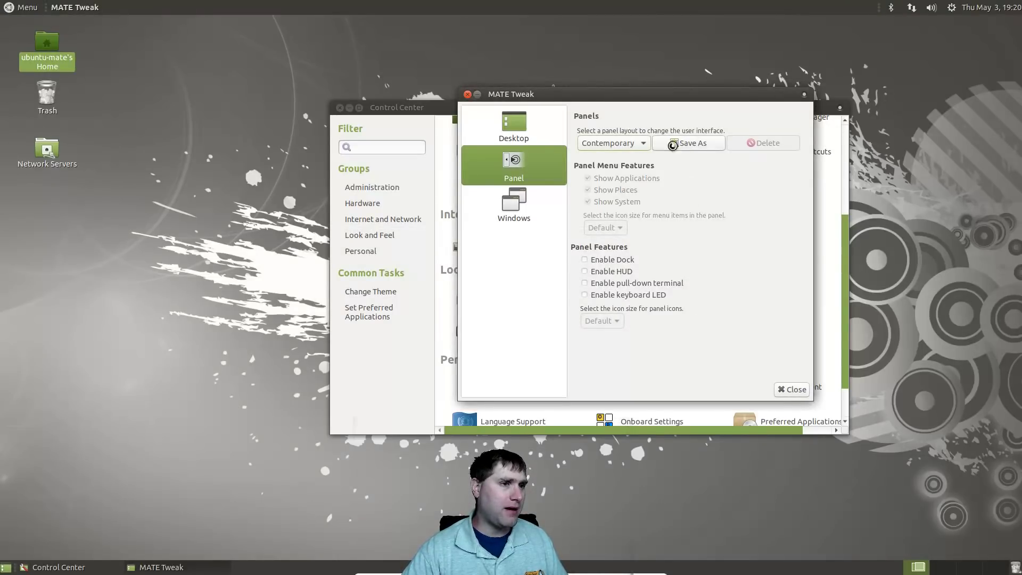
Try the Cupertino panel layout, and switch back to the Familiar layout
click(637, 143)
click(629, 160)
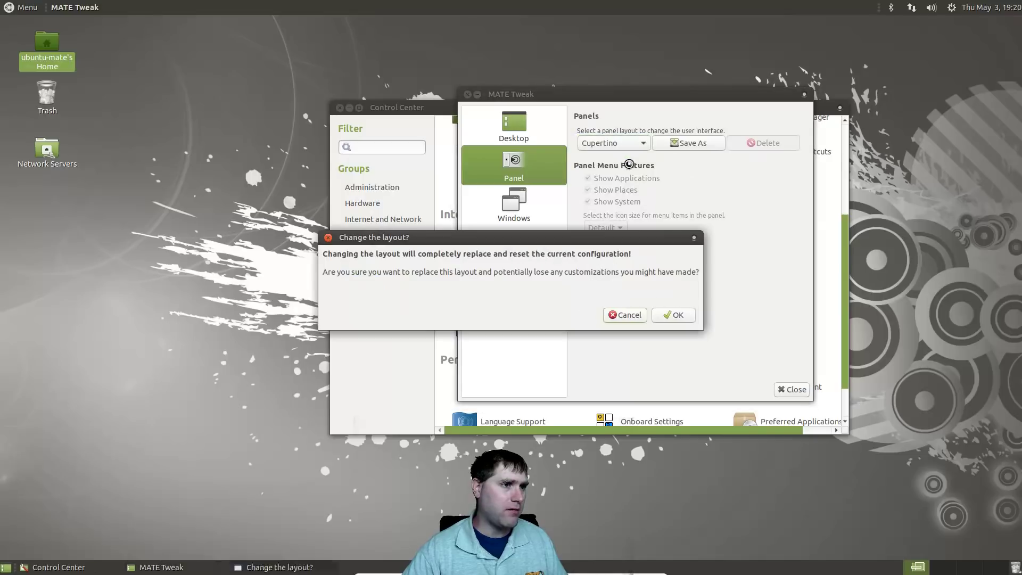
click(666, 315)
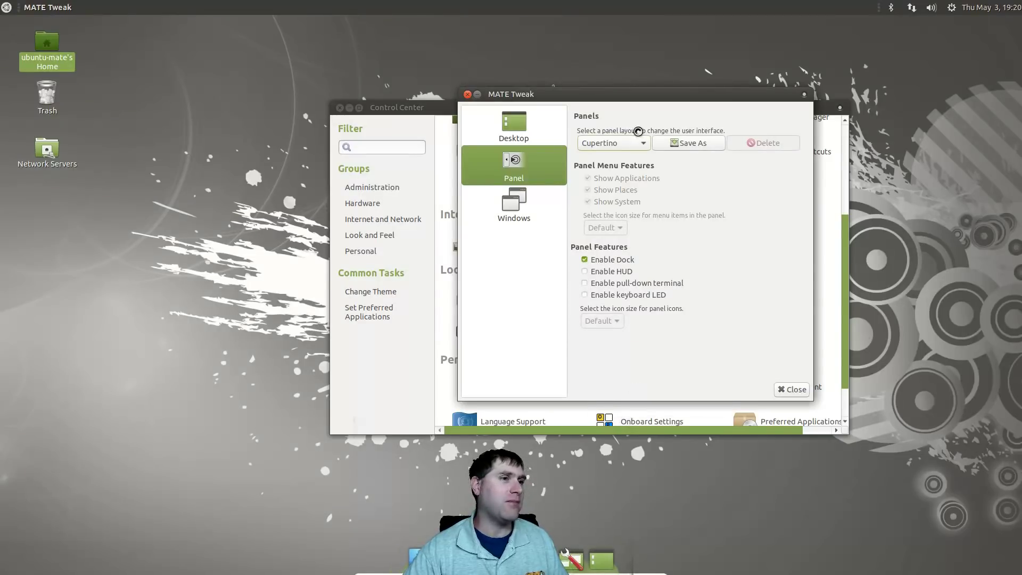
click(615, 143)
click(634, 158)
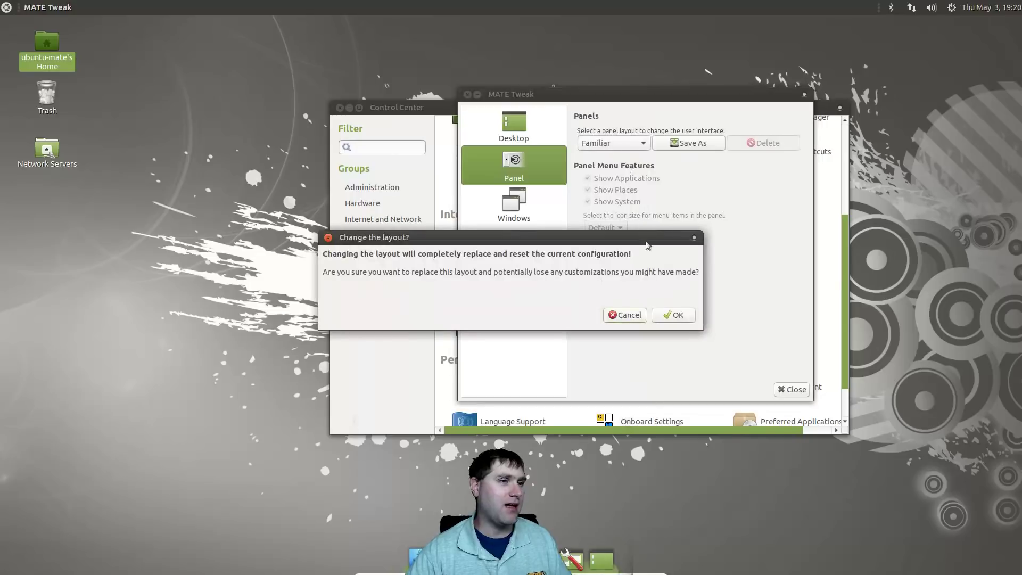
click(663, 317)
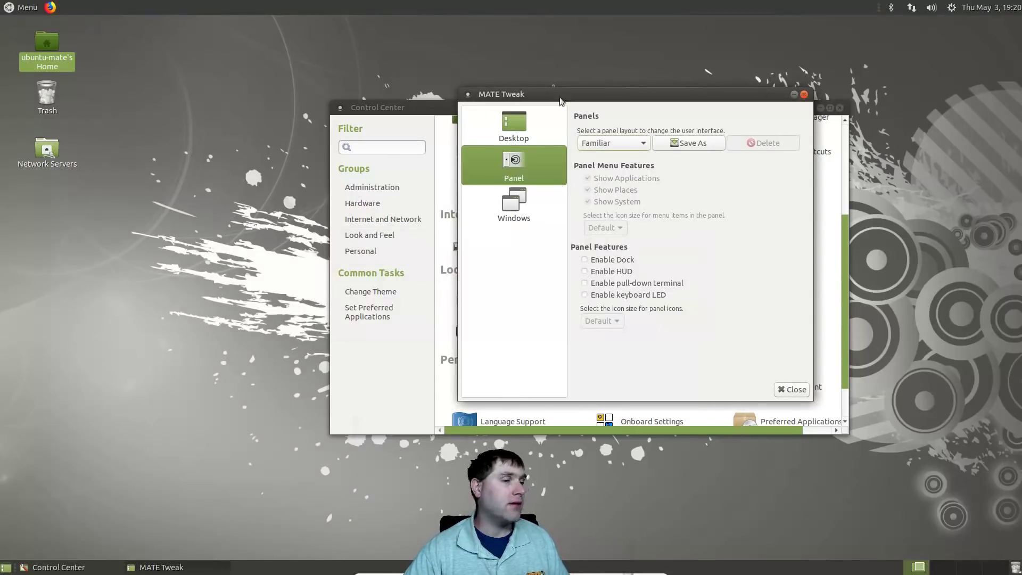
Change the panel layout to Mutiny, accepting the configuration reset
click(620, 143)
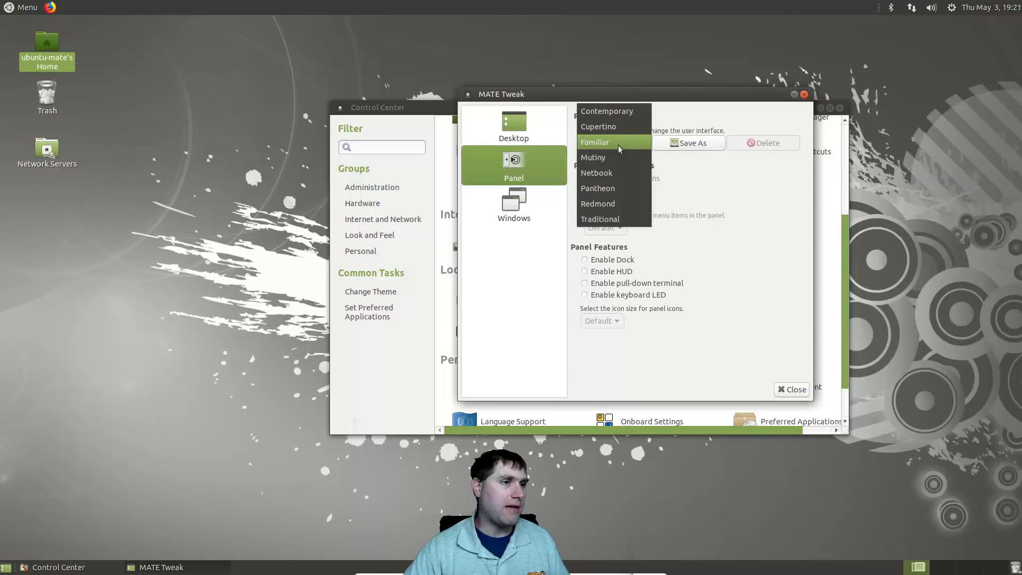
click(615, 157)
click(666, 316)
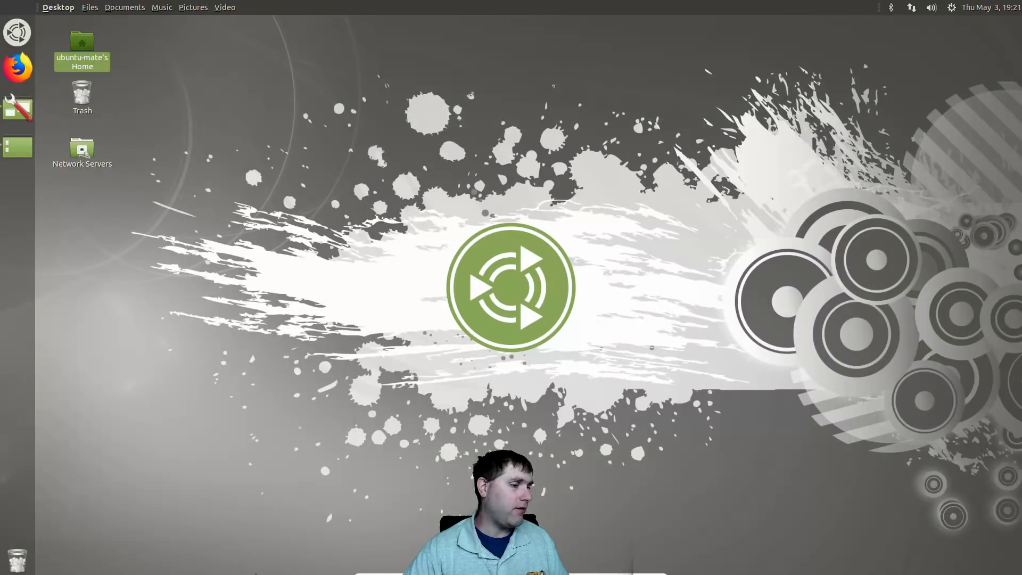
Bring MATE Tweak back to the front and change the panel layout to Netbook, accepting the configuration reset
click(15, 117)
click(18, 146)
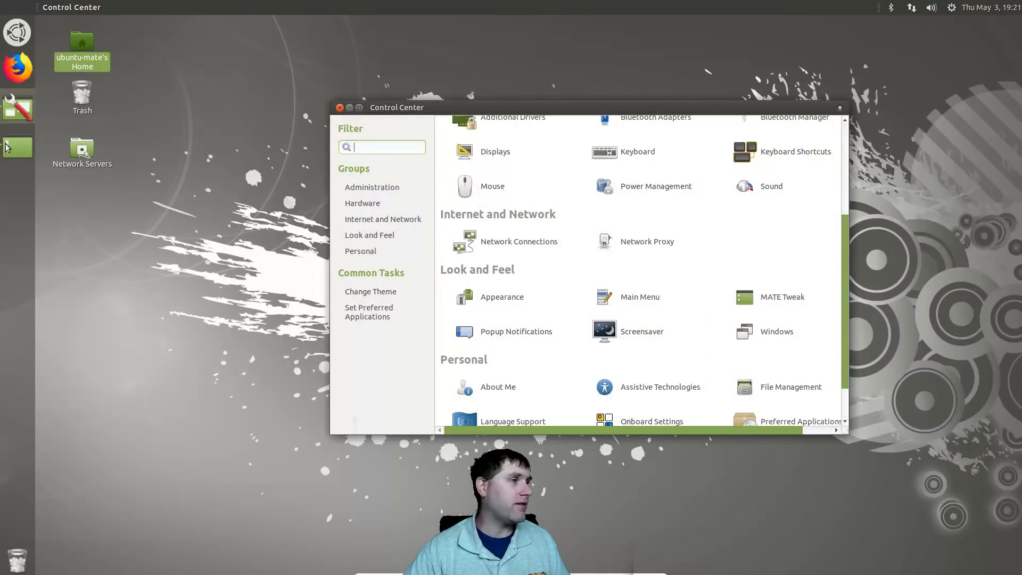
click(621, 147)
click(618, 157)
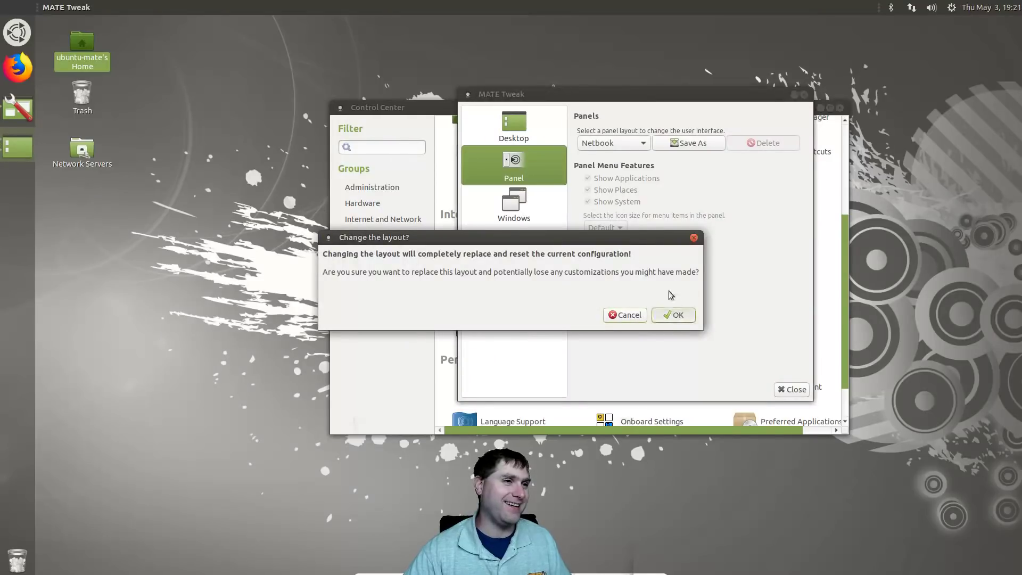
click(674, 315)
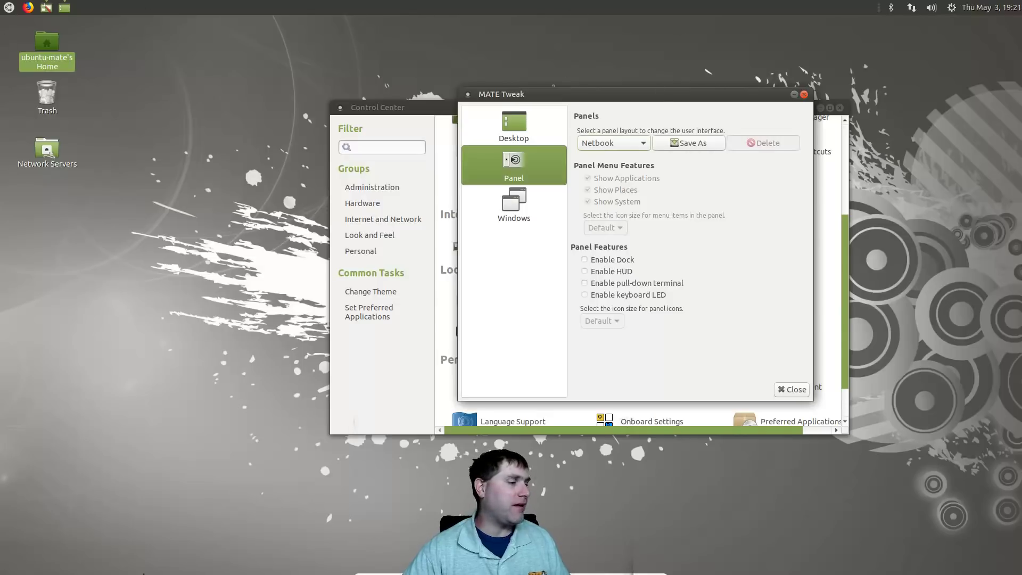
Change the panel layout to Pantheon and accept replacing the current configuration
click(624, 142)
click(621, 159)
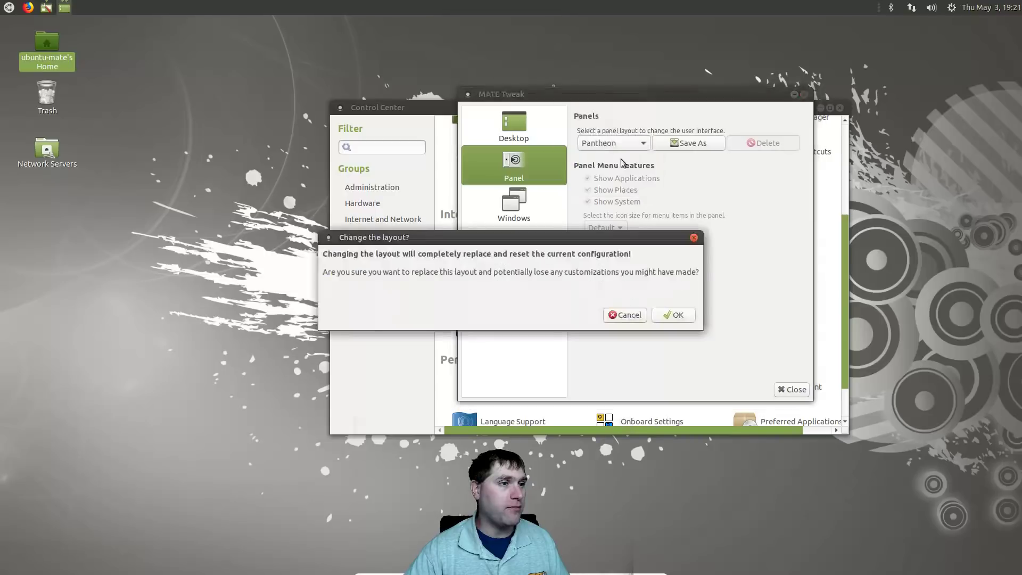
click(670, 313)
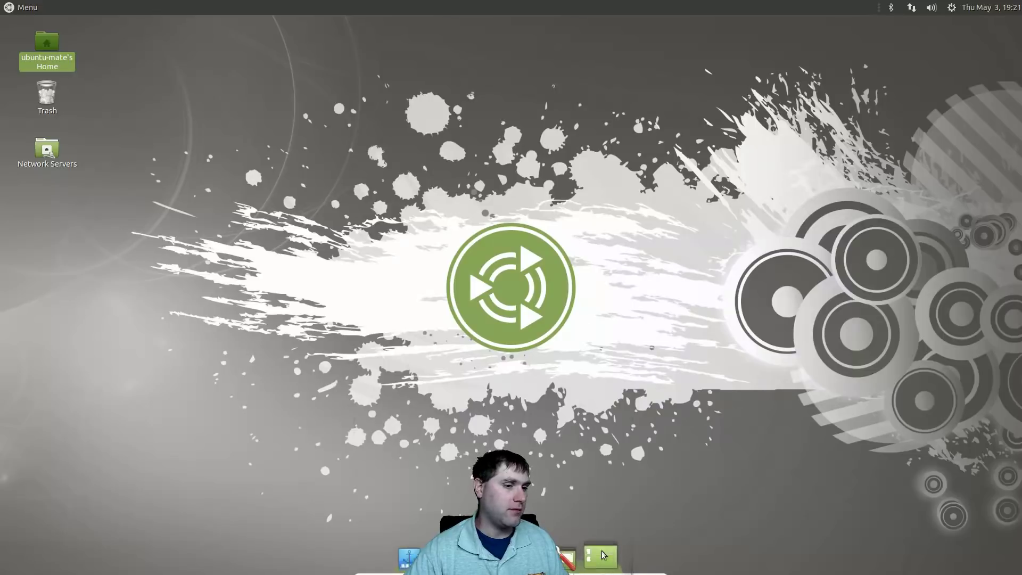
Restore the MATE Tweak window, change the panel layout to Redmond, and try its main menu
click(602, 559)
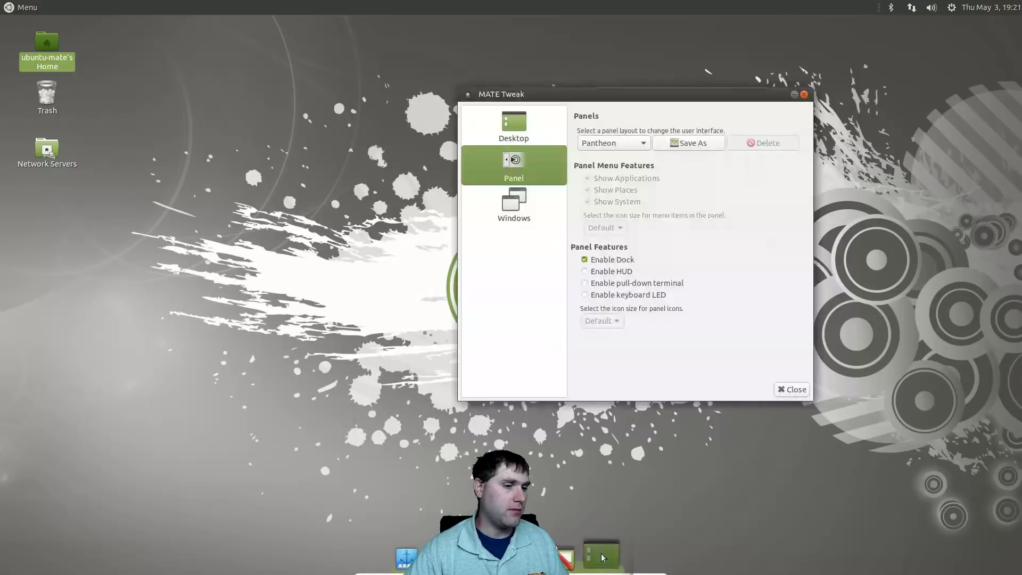
click(643, 144)
click(627, 156)
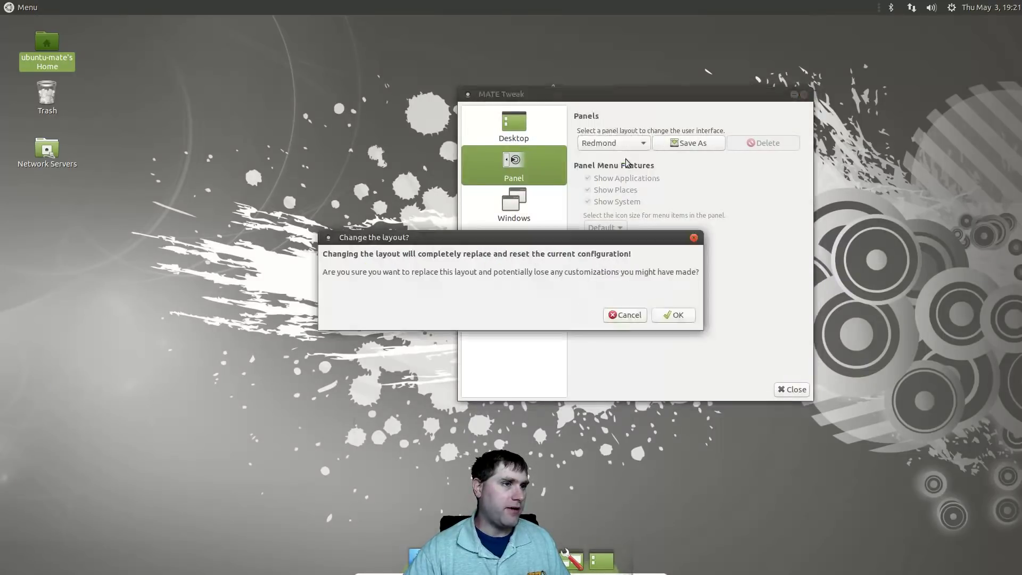
click(672, 314)
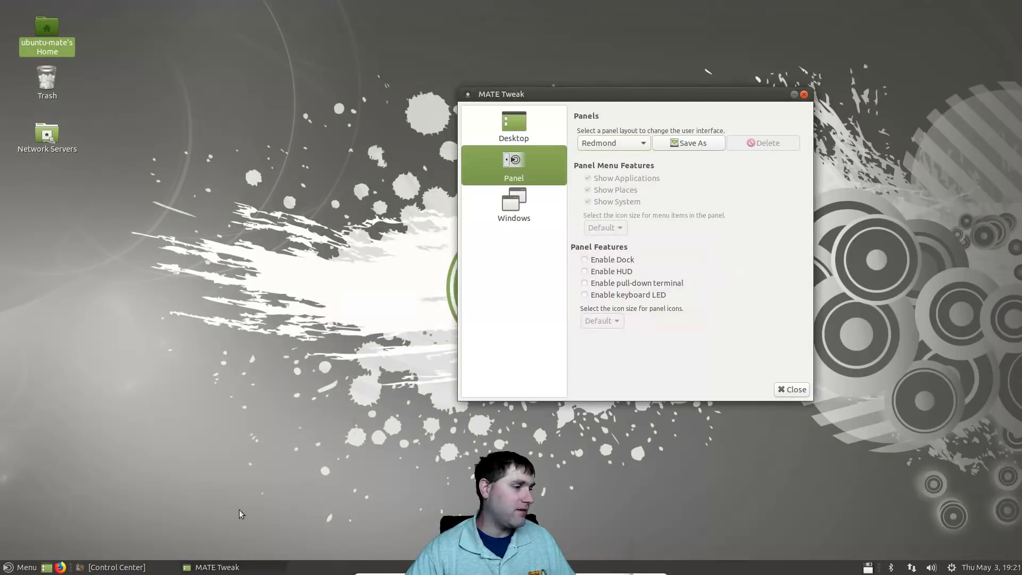
click(10, 568)
click(9, 569)
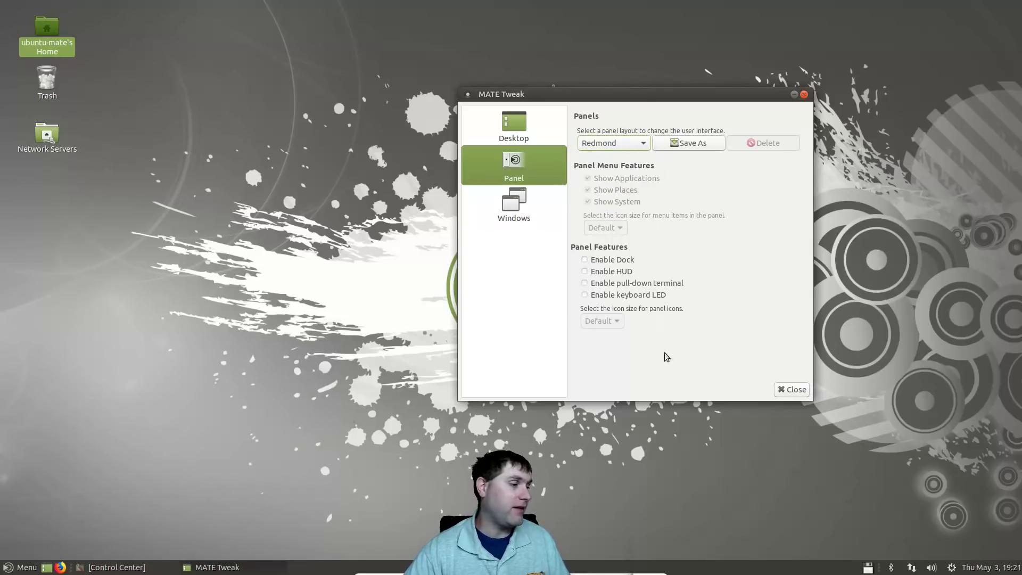
Change the panel layout to Traditional, accepting the reset, and look through its Applications, Places and System menus
click(626, 145)
click(618, 157)
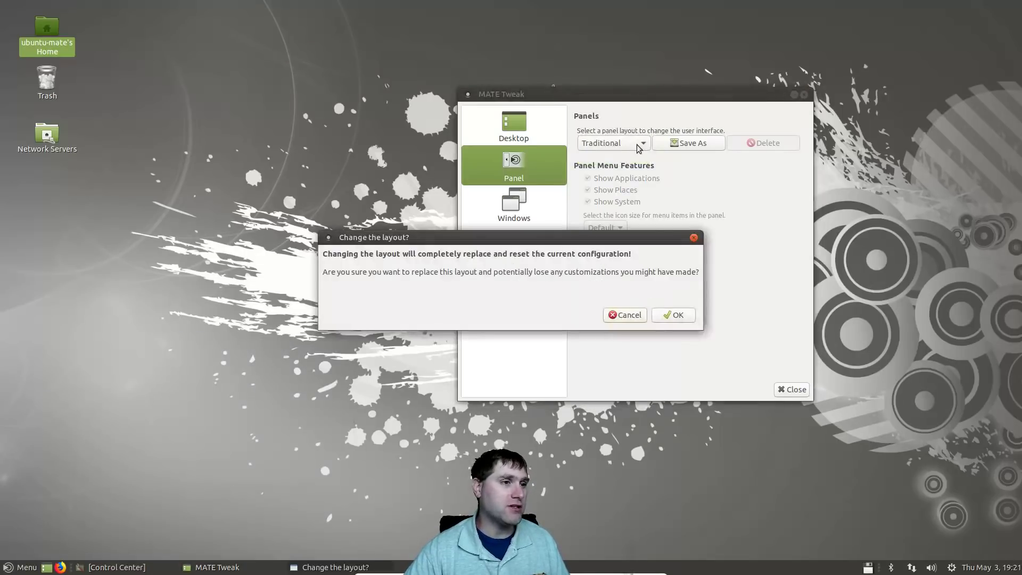
click(674, 315)
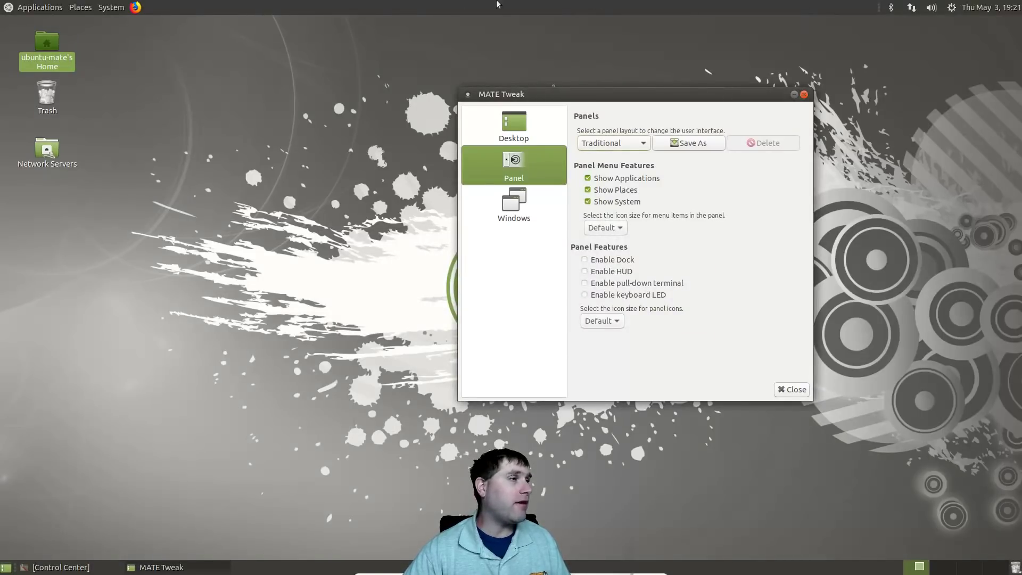
click(21, 11)
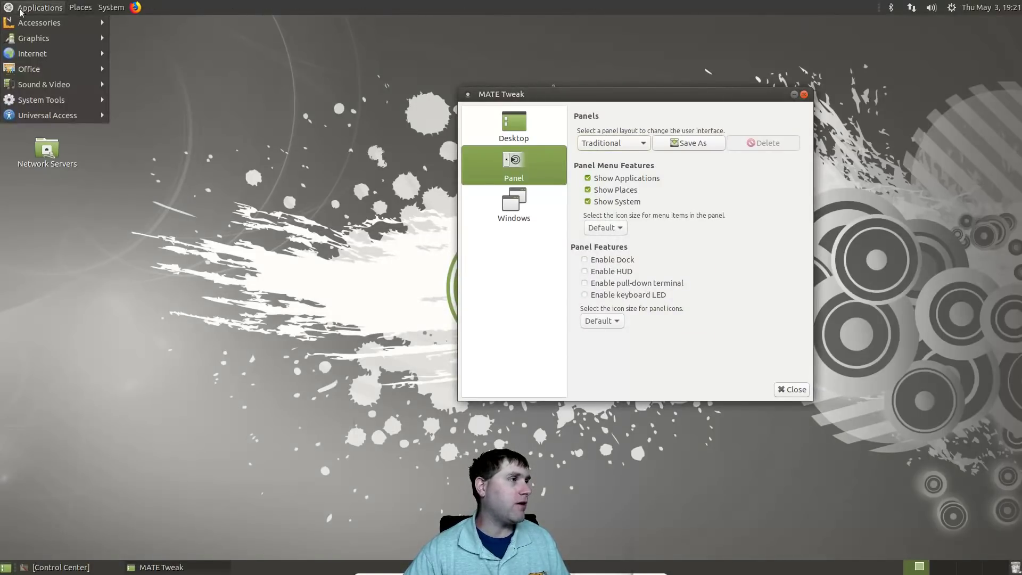
mouse_move(42, 20)
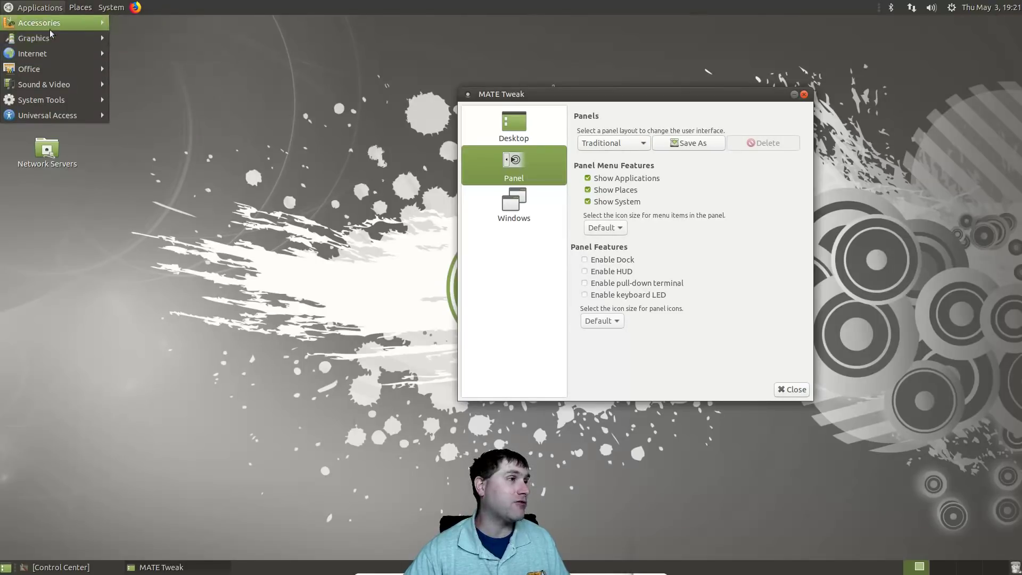
mouse_move(82, 9)
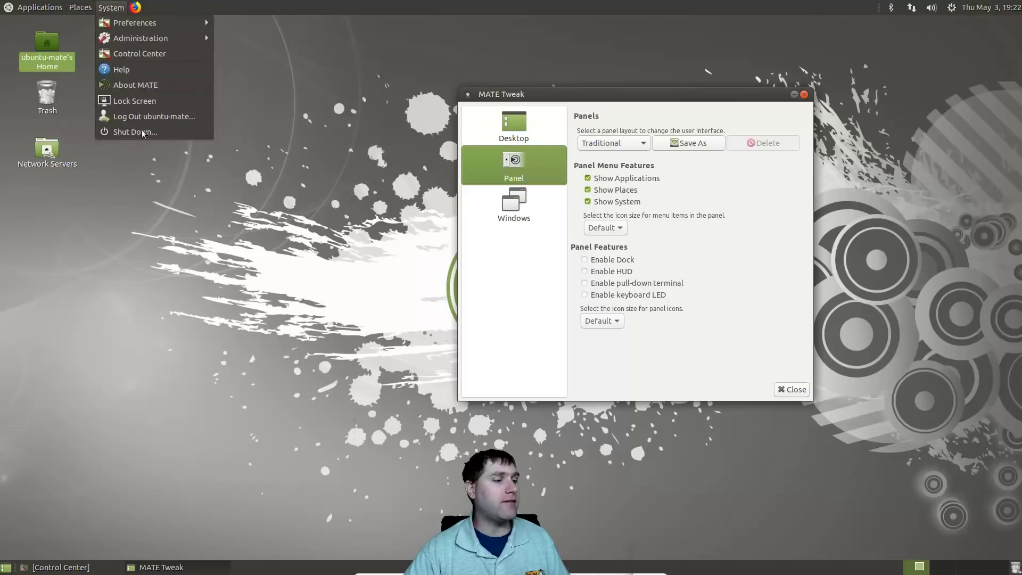
Add the MATE Menu applet to an empty spot on the bottom panel
right_click(291, 569)
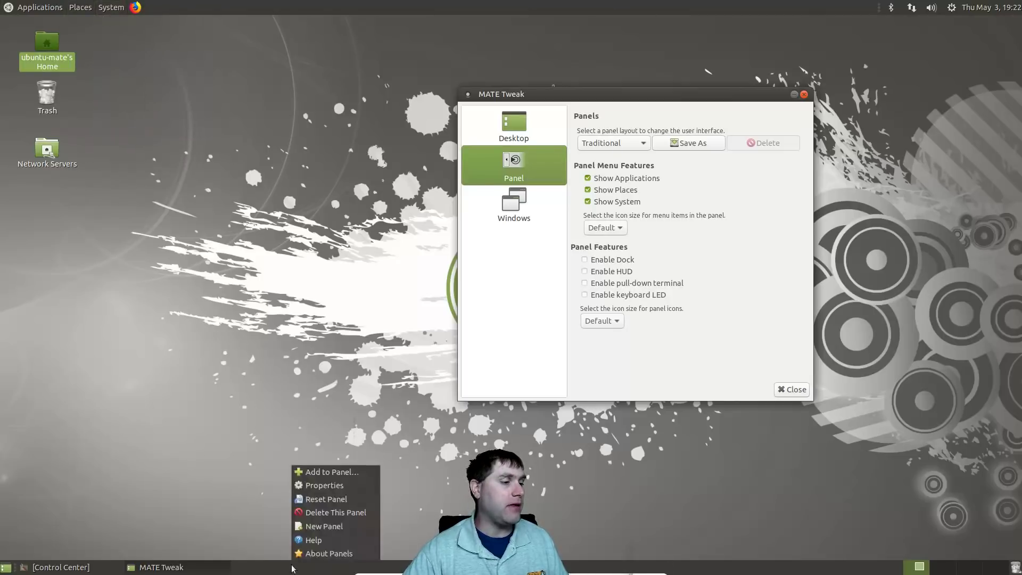
click(326, 470)
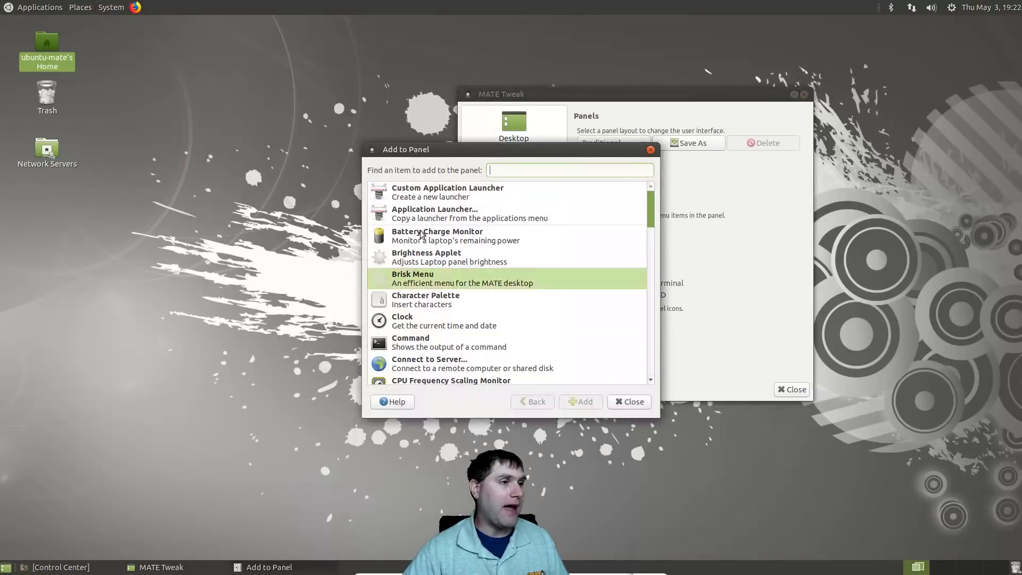
scroll(467, 247, down, 1)
scroll(497, 310, up, 1)
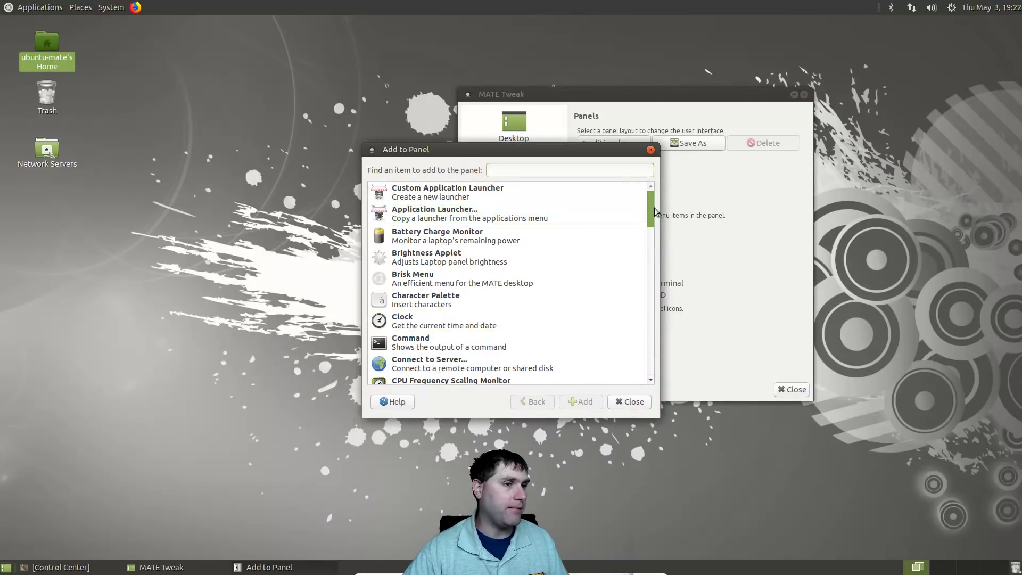
drag(652, 226, 637, 311)
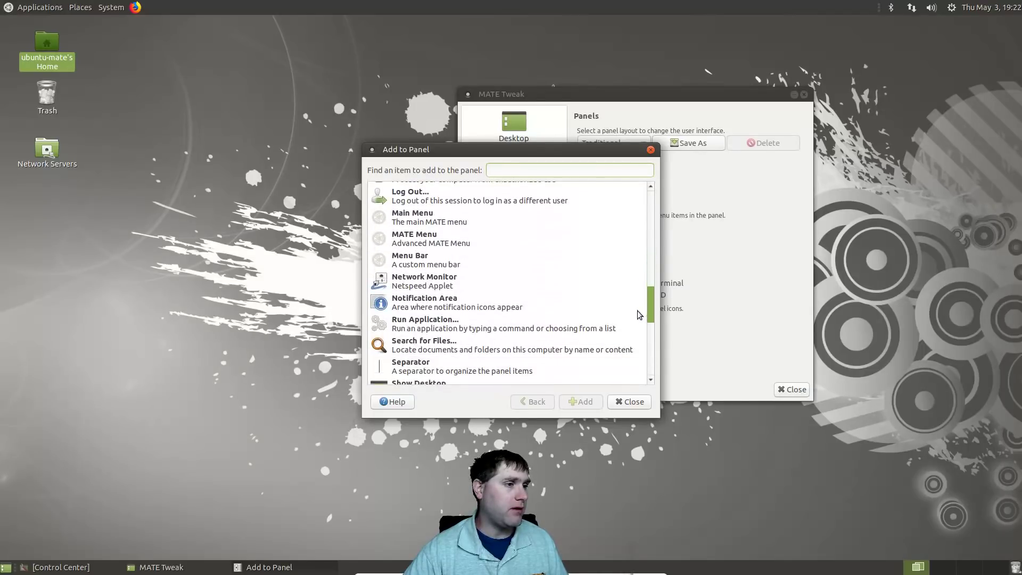
click(442, 241)
click(584, 402)
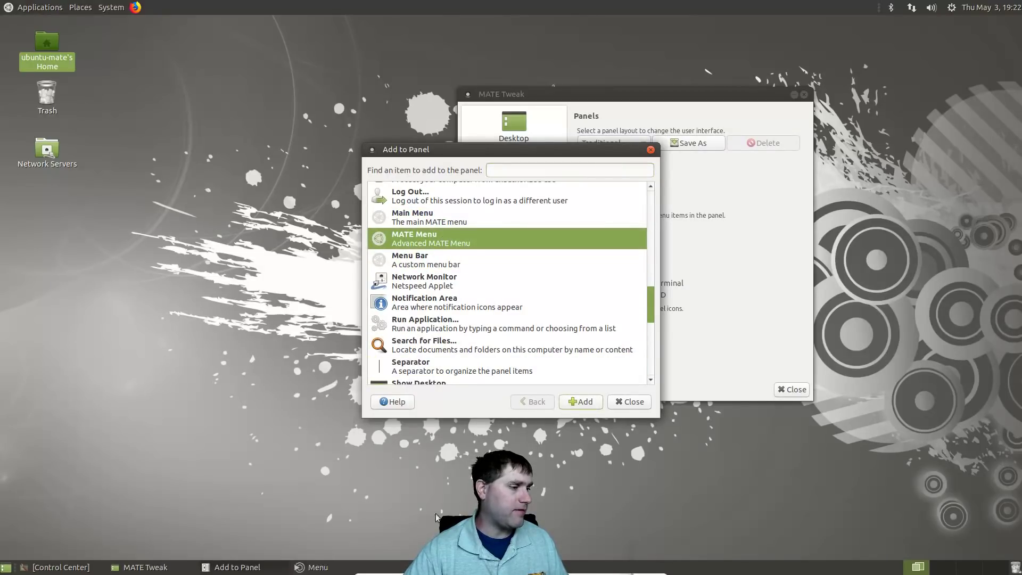
Examine the places, system entries and favorites in the added MATE Menu, and dismiss the Add to Panel dialog
click(315, 568)
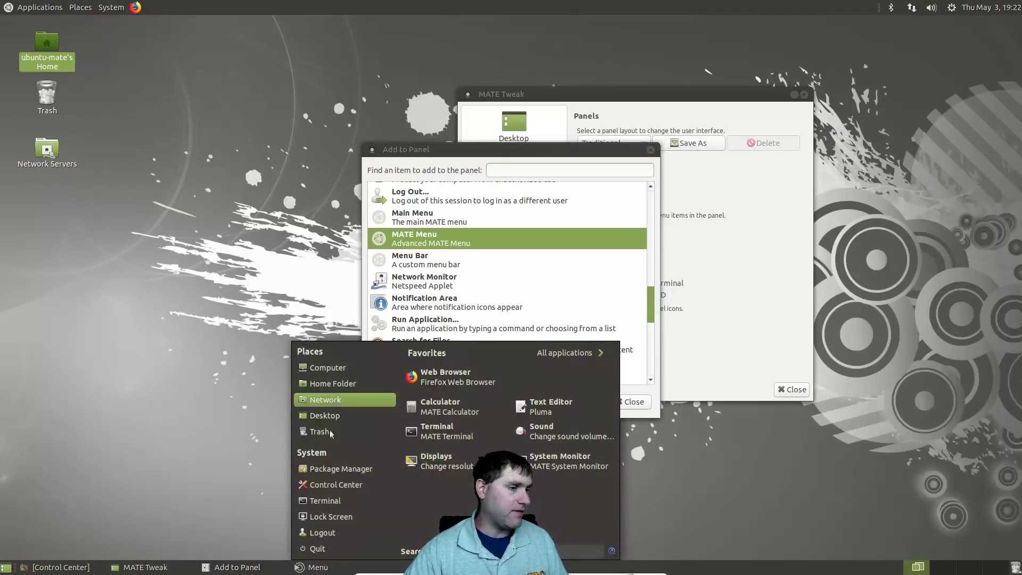
click(306, 567)
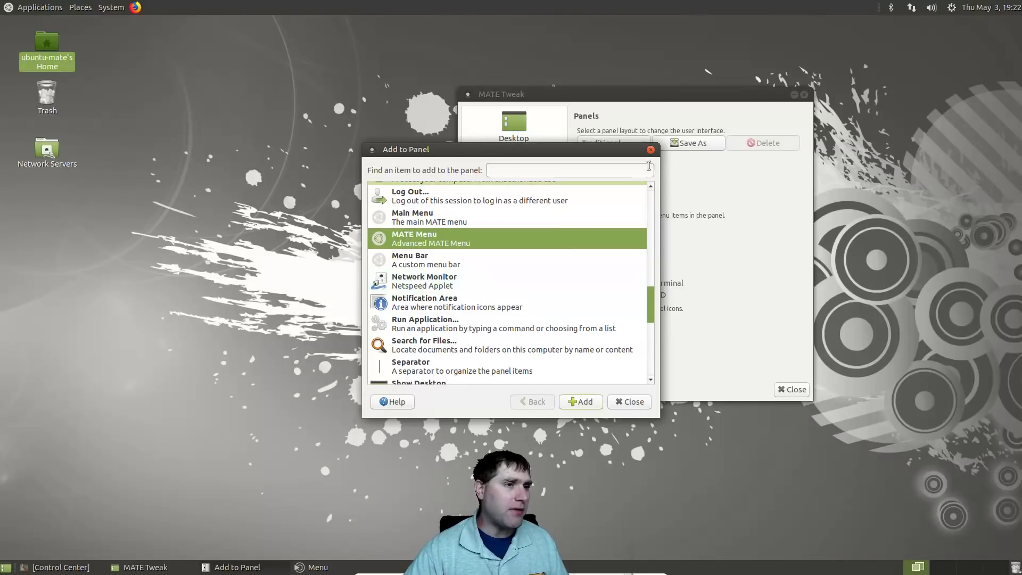
click(650, 150)
Change the panel layout back to Familiar, accepting the reset, and check MATE Tweak's Windows settings before returning to Panel
click(643, 143)
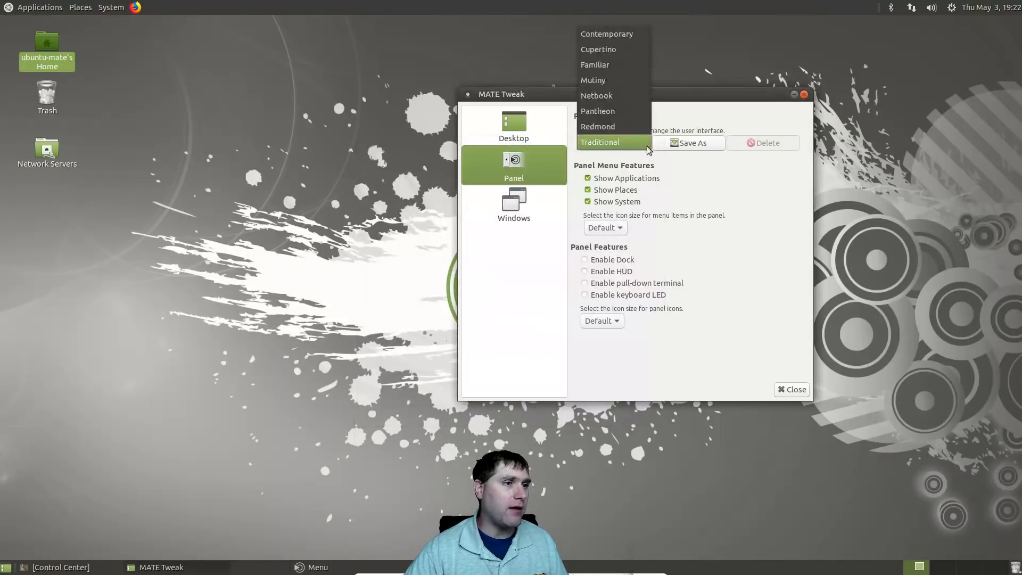
click(615, 65)
click(666, 315)
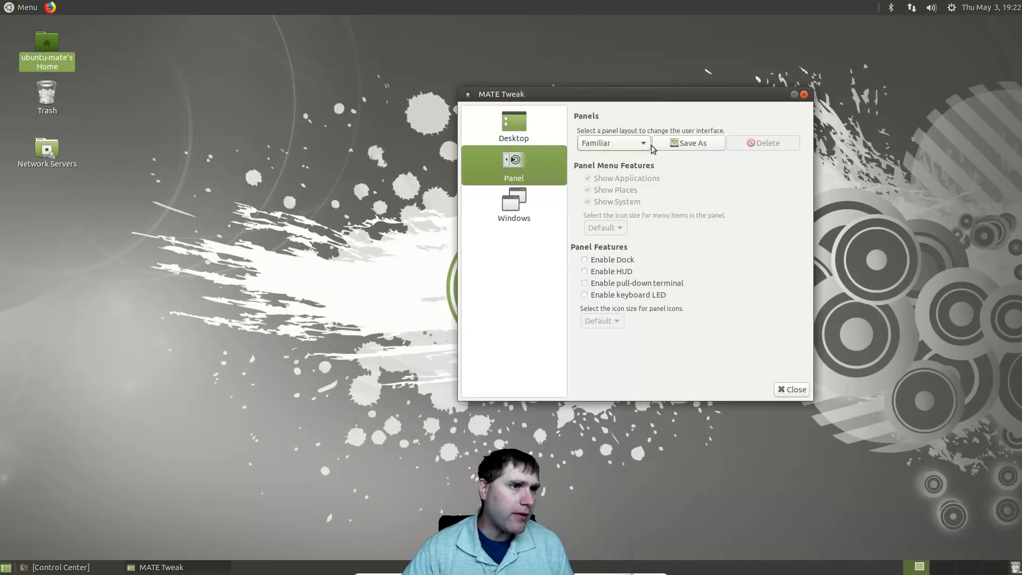
click(541, 201)
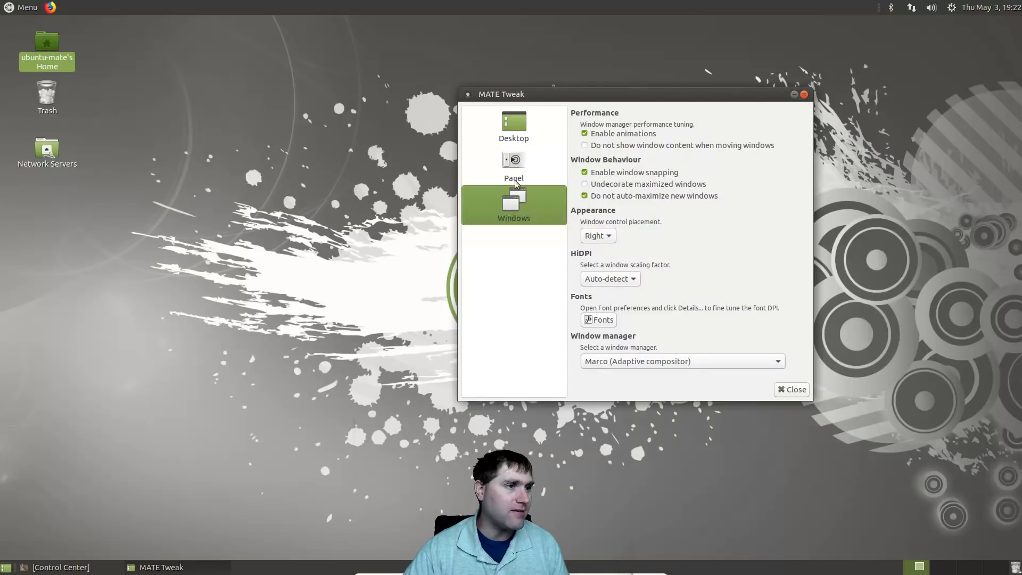
click(515, 176)
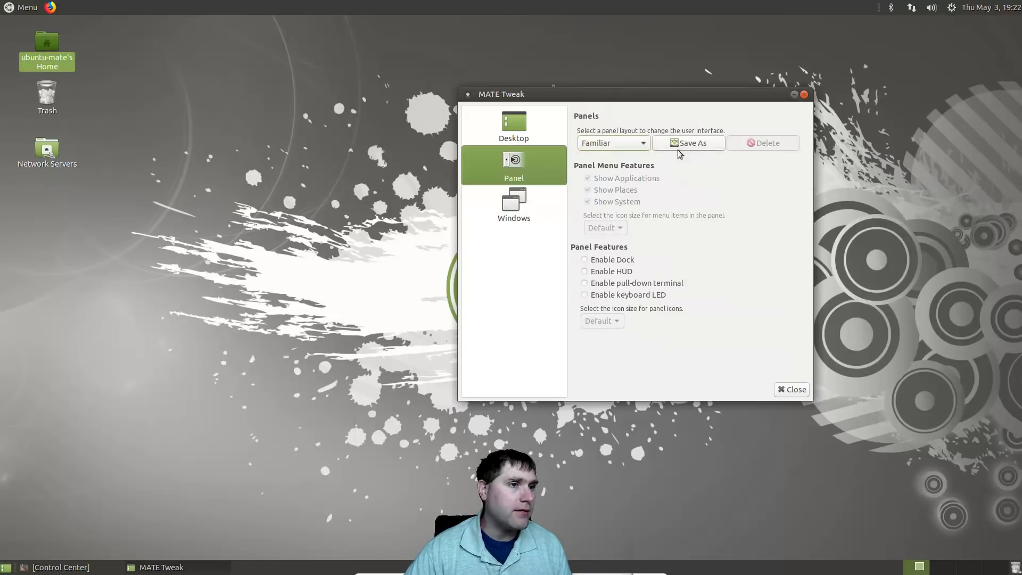
Enable hide buttons in the top panel's properties, and use them to collapse and restore the panel
right_click(579, 10)
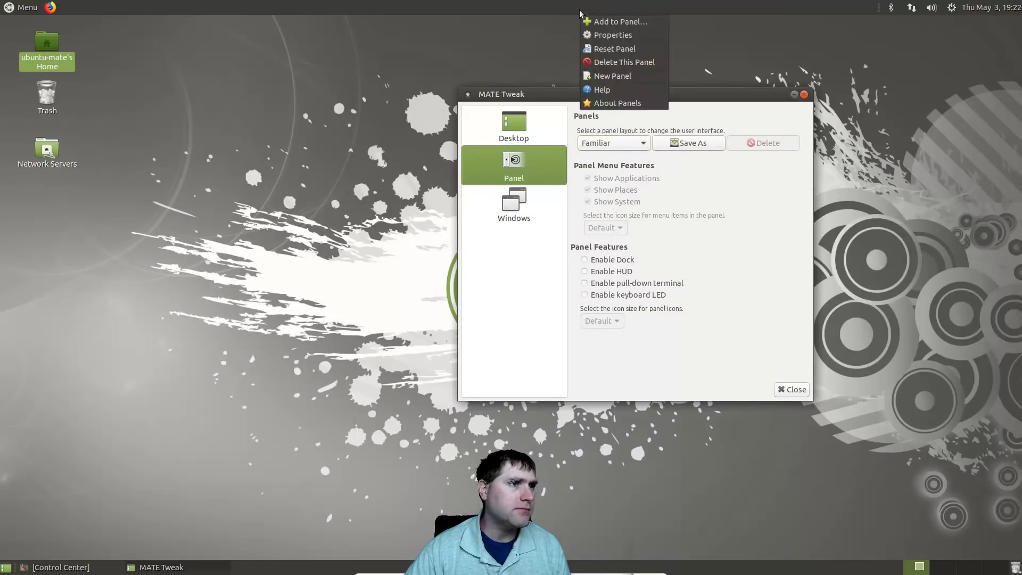
click(602, 34)
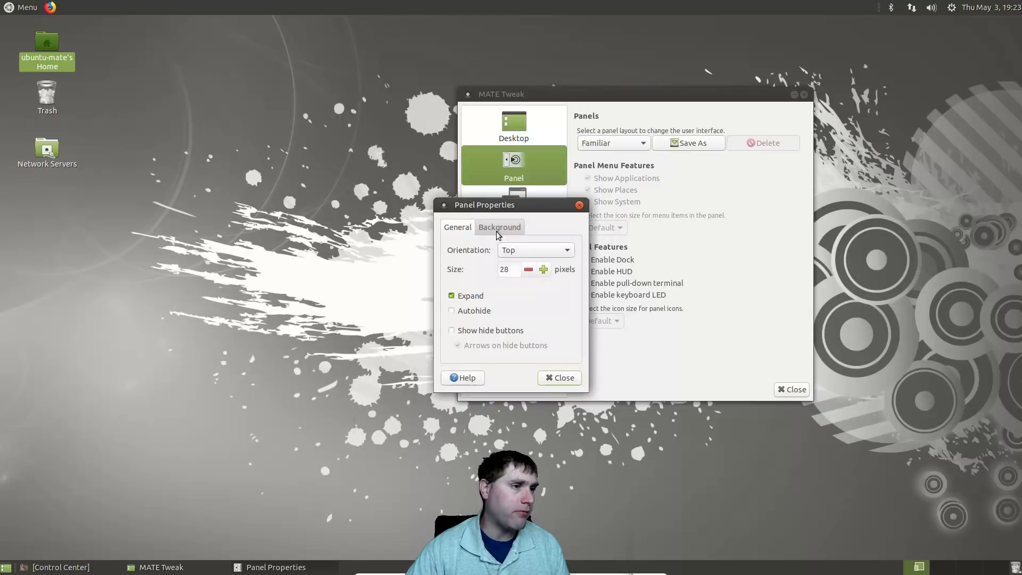
click(469, 332)
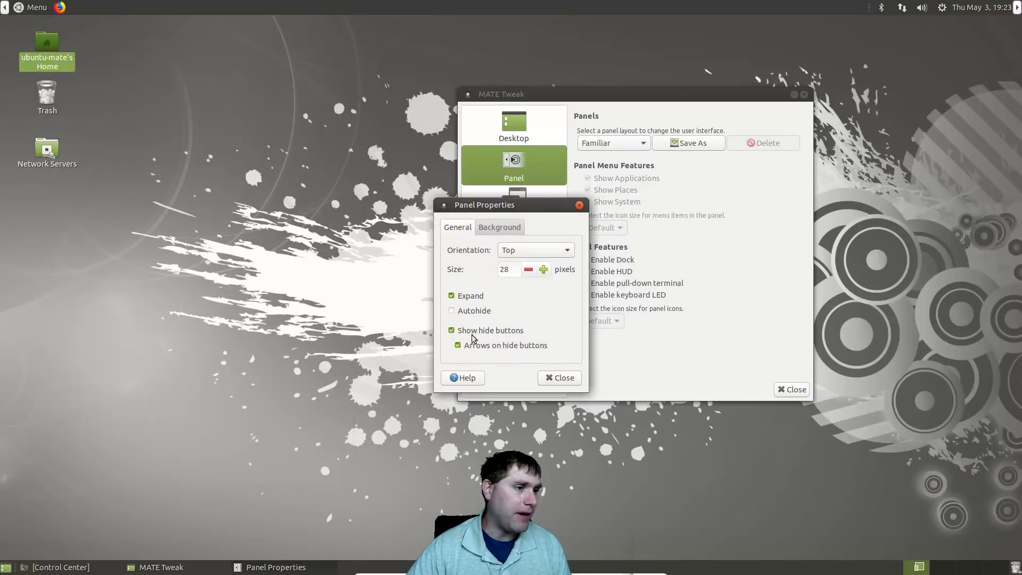
click(560, 378)
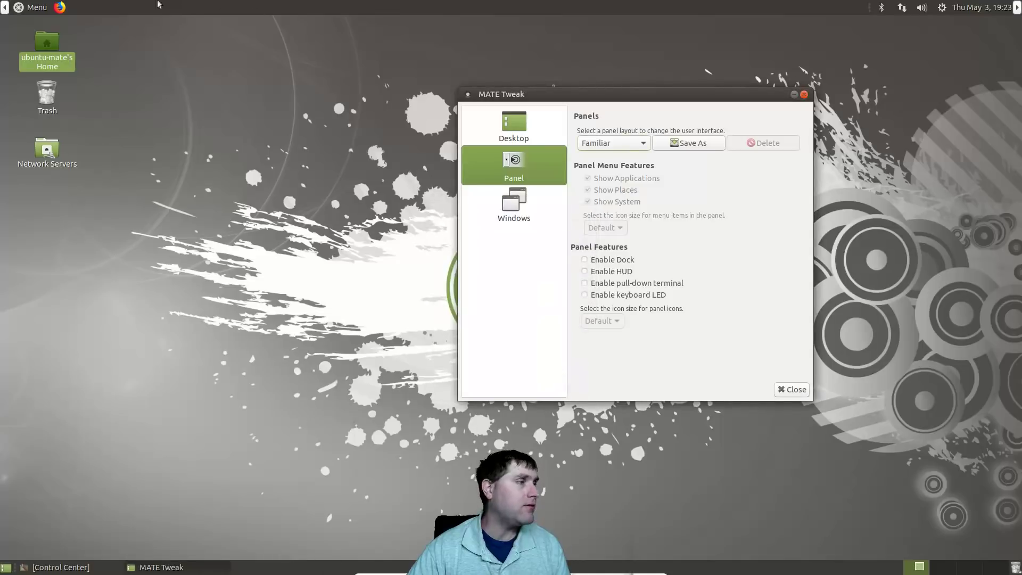
click(4, 8)
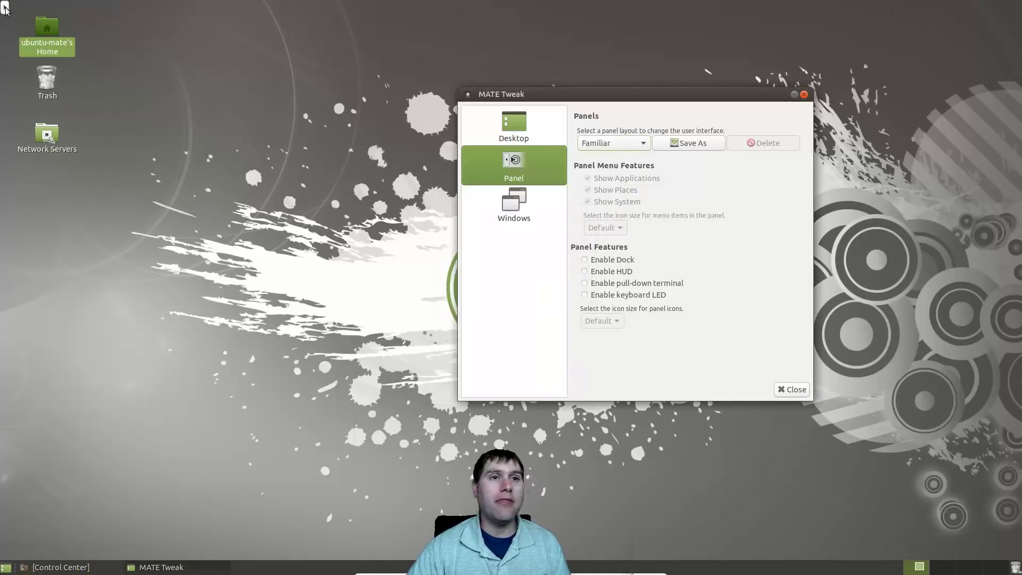
click(5, 8)
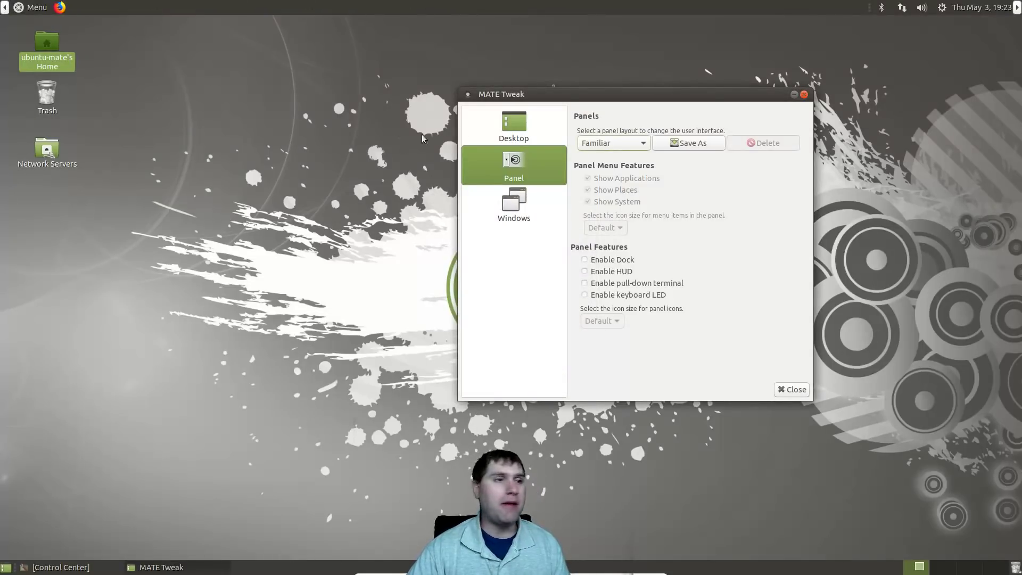
Open the home folder from the desktop and restore its window from maximized to a smaller size
double_click(46, 42)
click(492, 23)
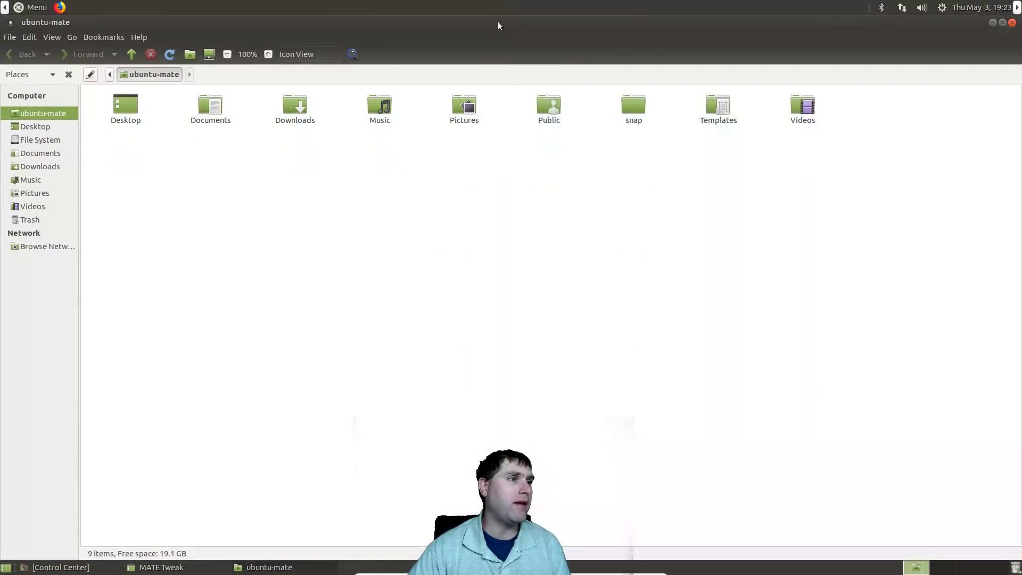
drag(553, 21, 624, 33)
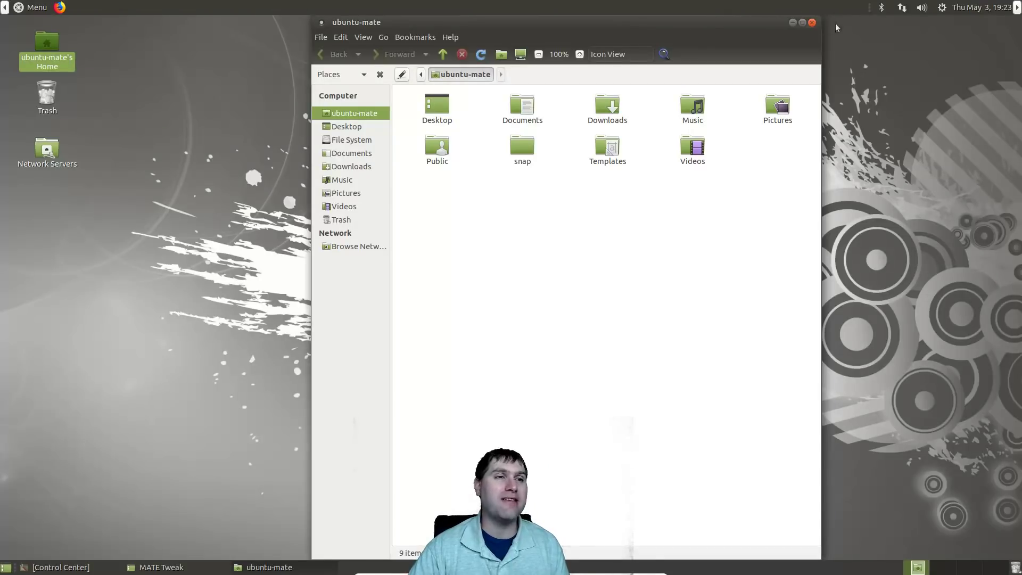
Demonstrate collapsing and restoring the top panel with the home folder window open
click(4, 7)
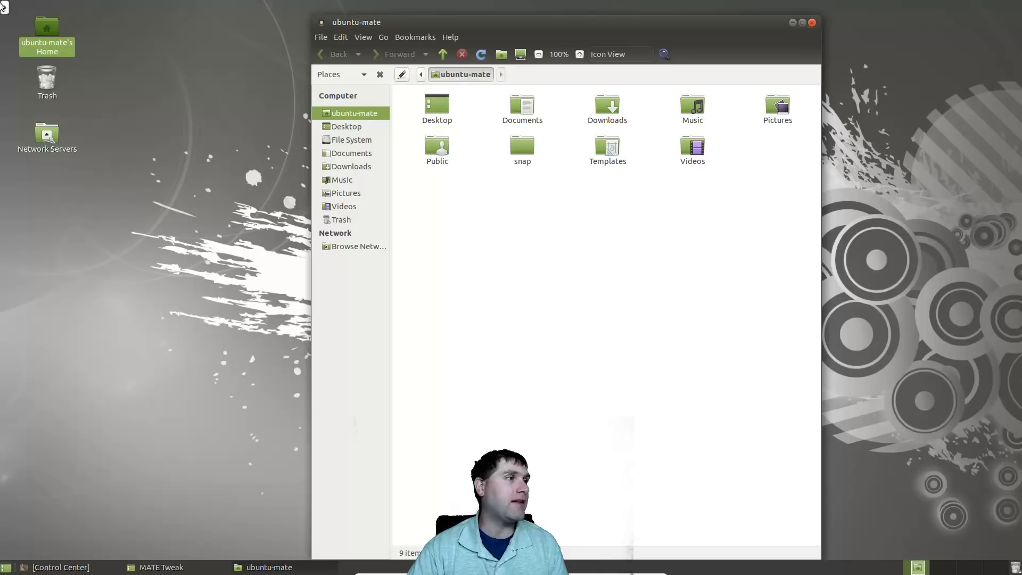
click(4, 7)
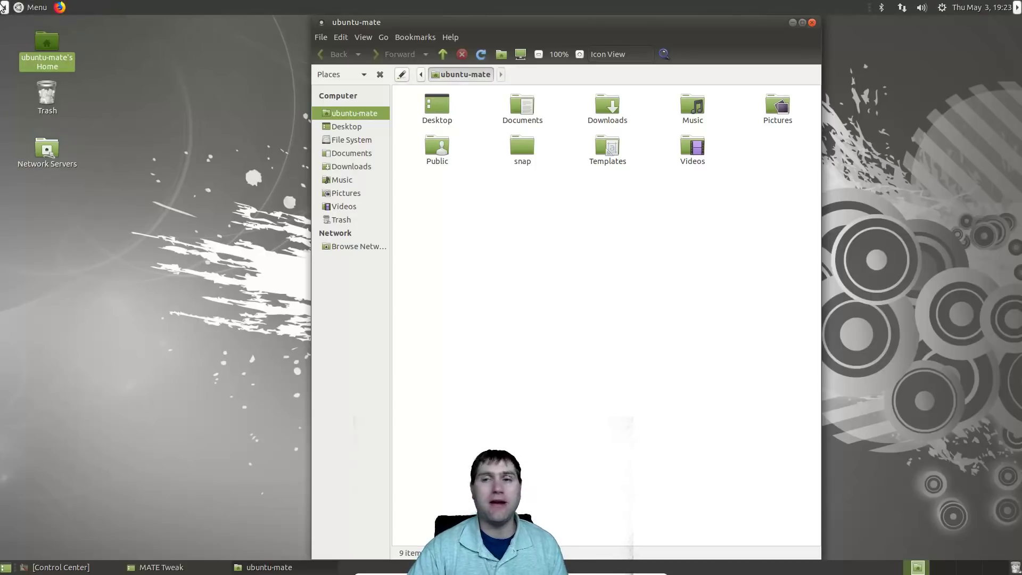
Minimize the home folder window and turn off hide buttons in the top panel's properties
click(261, 567)
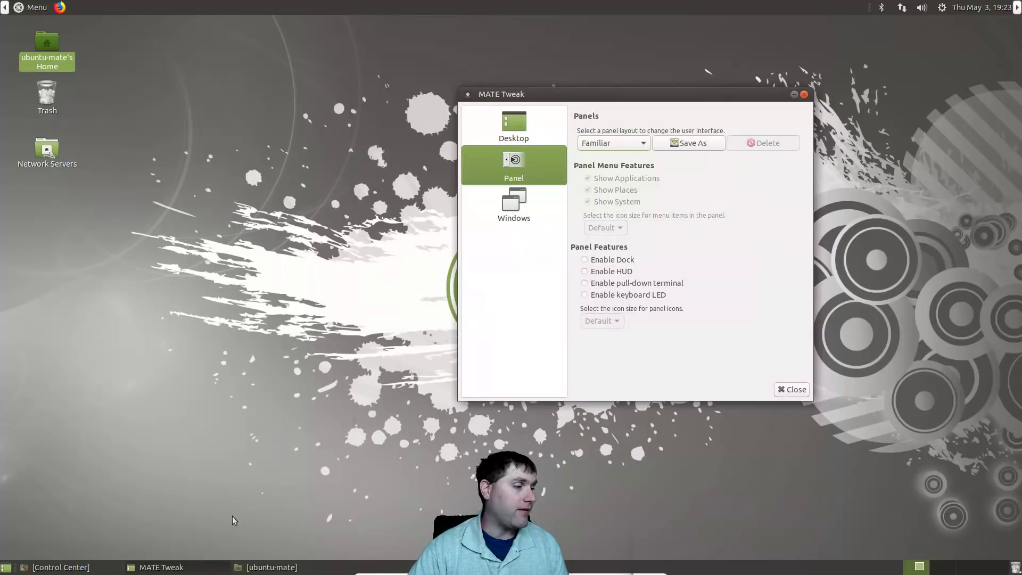
right_click(474, 4)
click(513, 33)
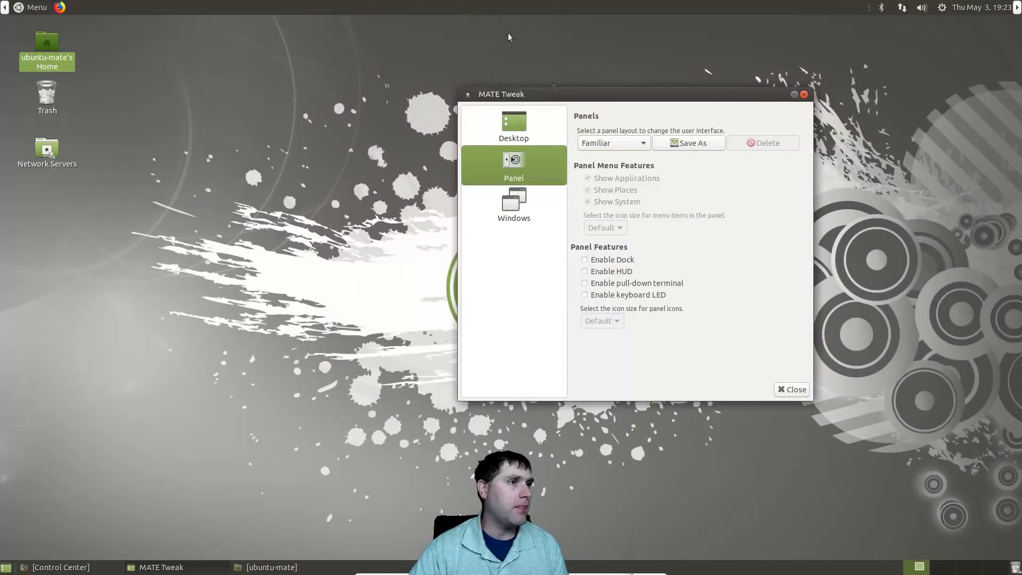
click(468, 332)
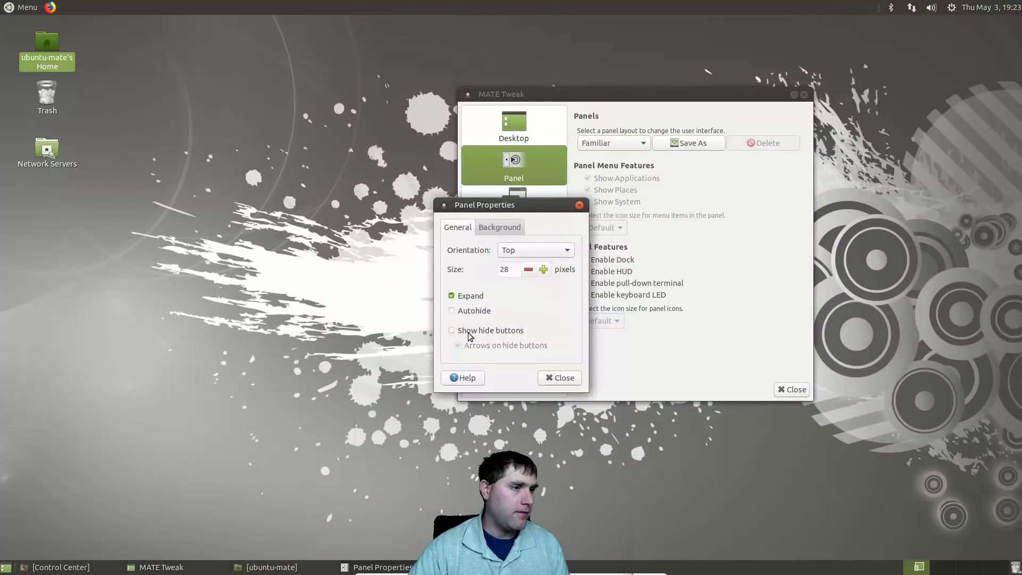
Give the top panel a solid dark grey background with its transparency style at 46.5, and close the panel properties
click(498, 227)
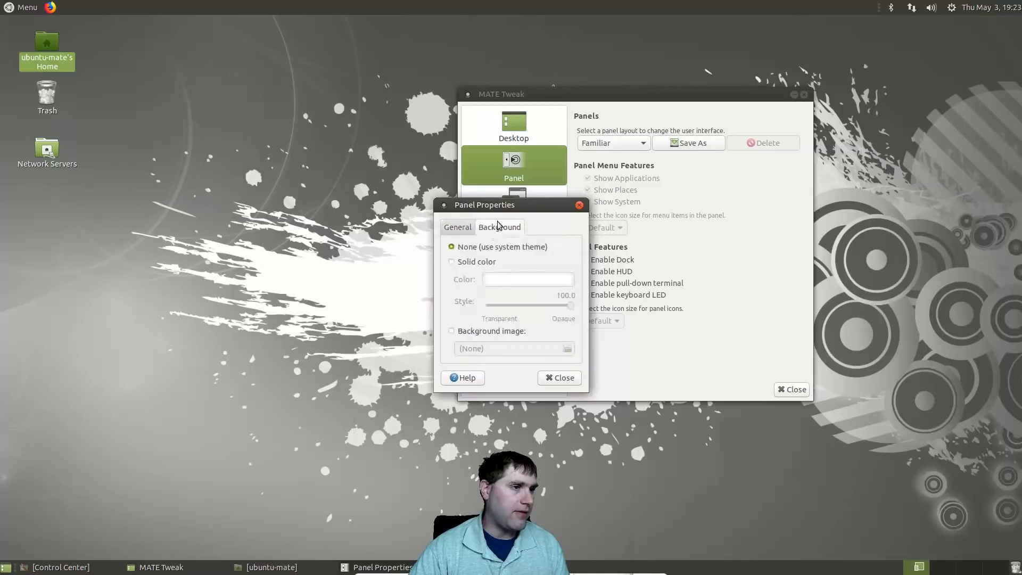
click(485, 261)
click(486, 247)
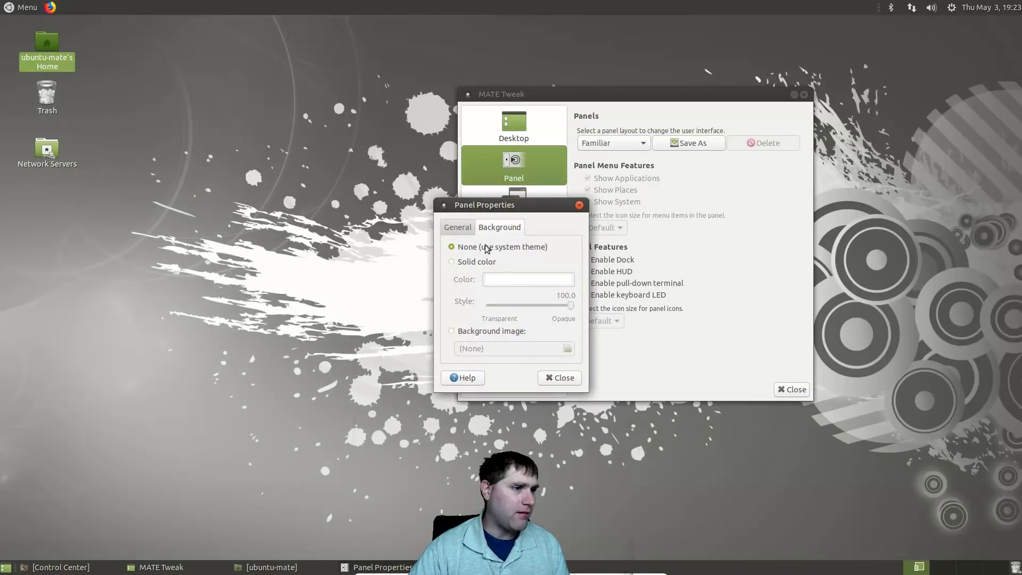
click(488, 263)
click(514, 280)
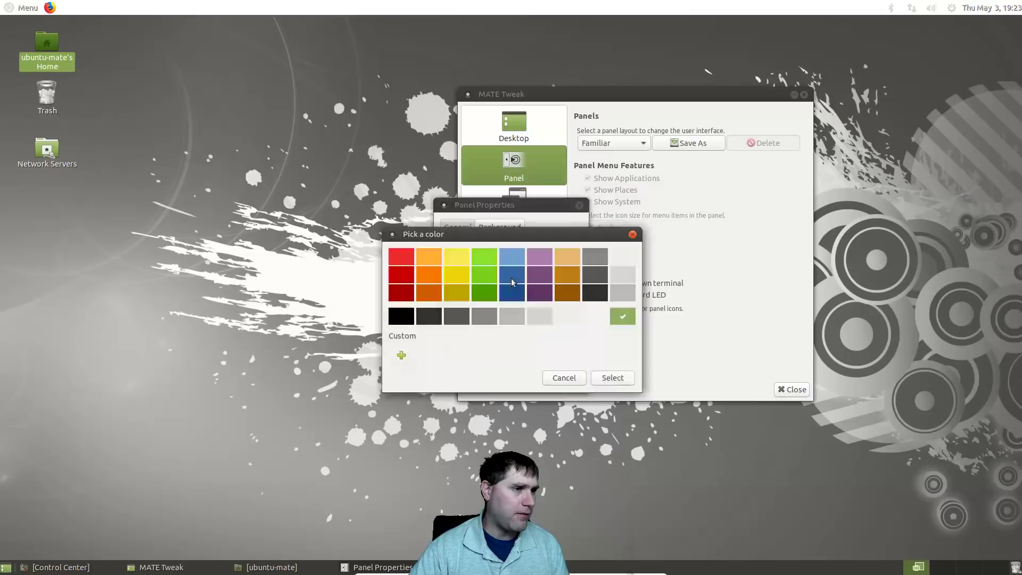
click(448, 318)
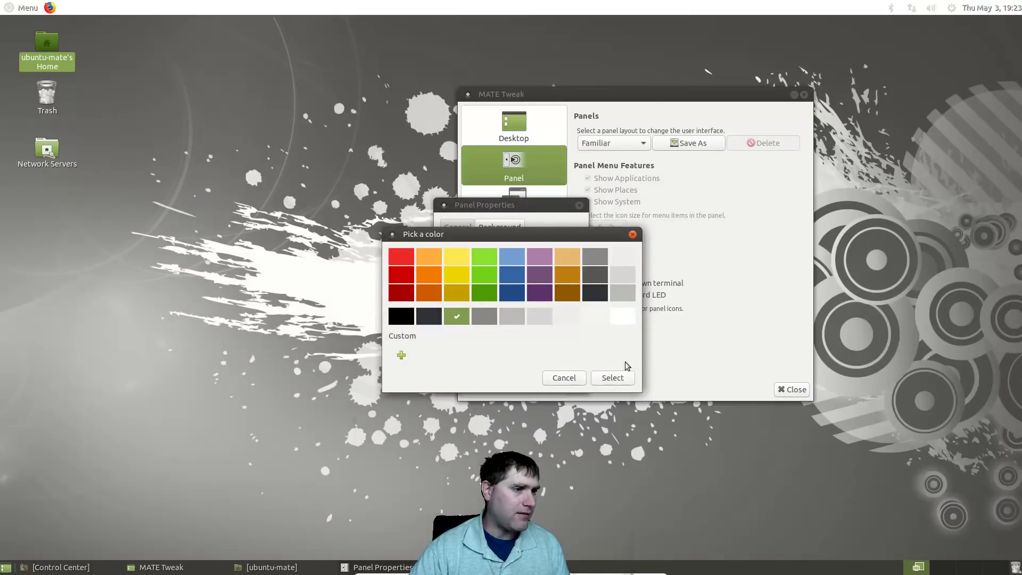
click(612, 379)
mouse_move(541, 308)
mouse_down()
mouse_move(505, 308)
mouse_move(526, 306)
mouse_up()
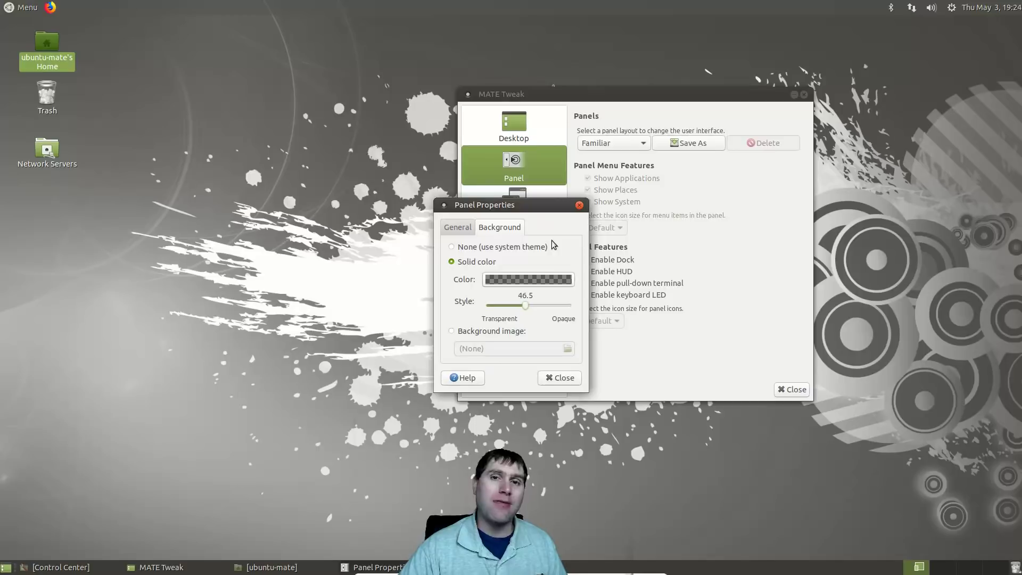
click(560, 378)
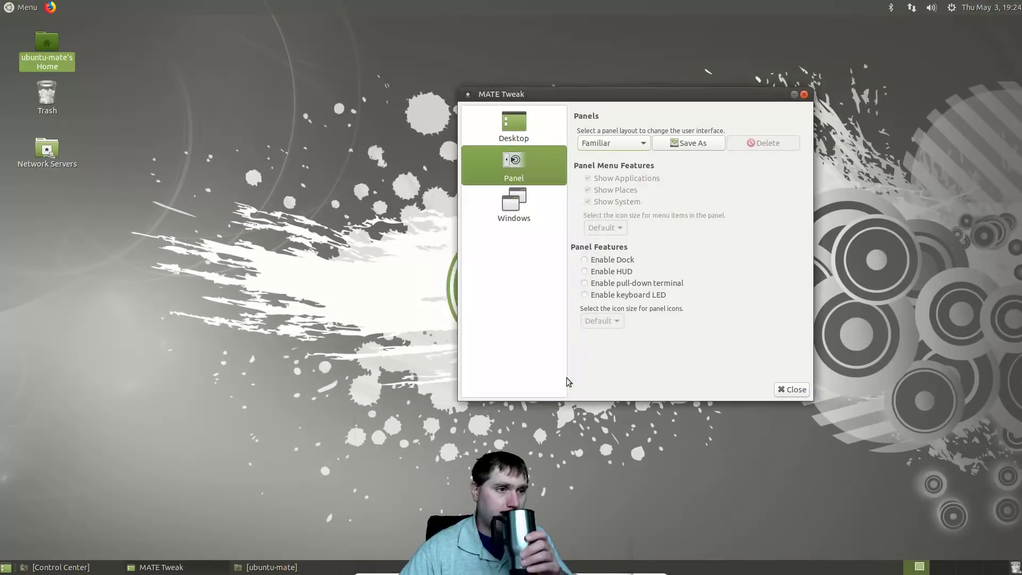
Switch the window manager to Compiz (Advanced GPU accelerated desktop effects) in MATE Tweak's Windows settings and test moving the window
click(520, 210)
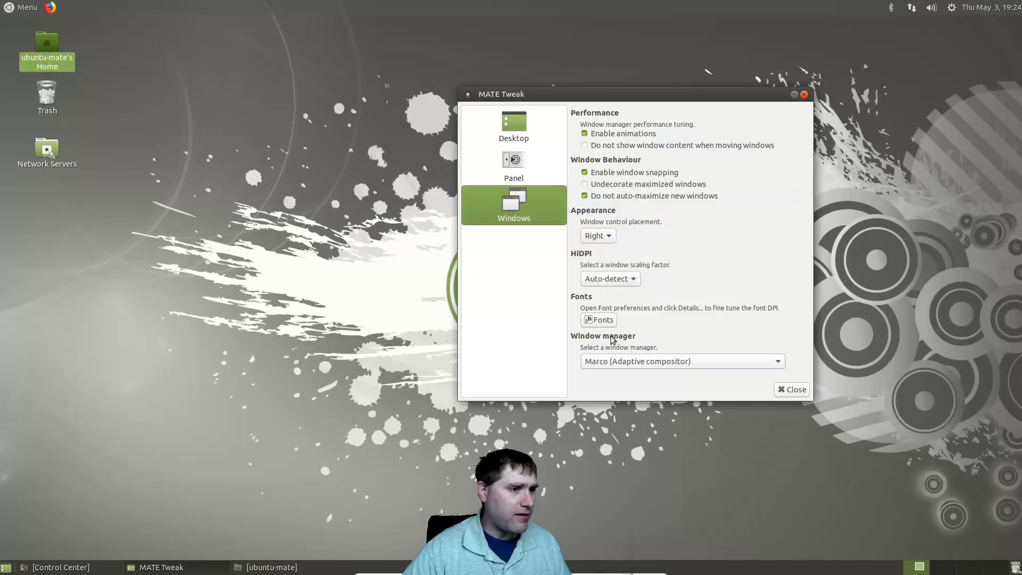
click(627, 362)
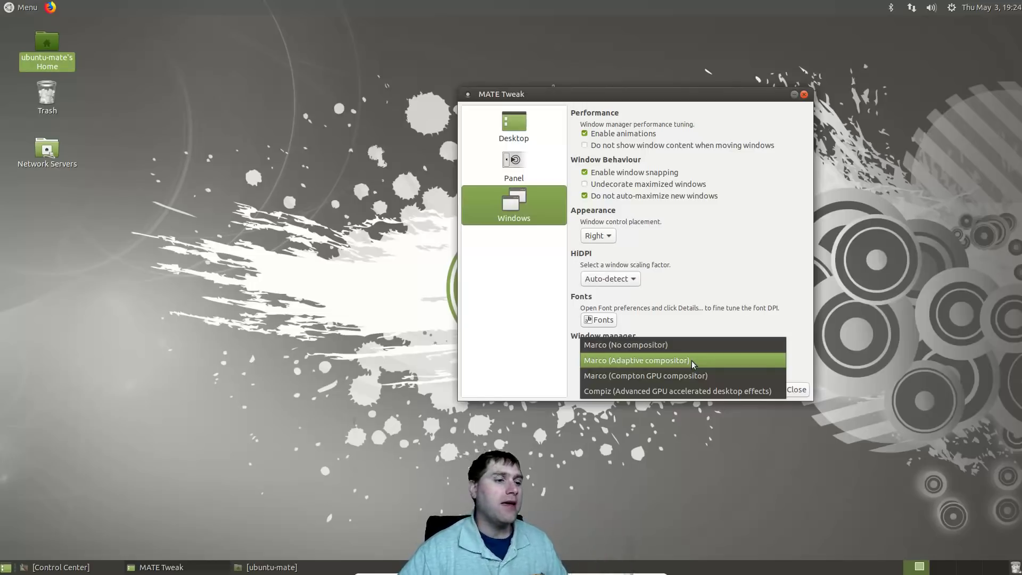
click(666, 393)
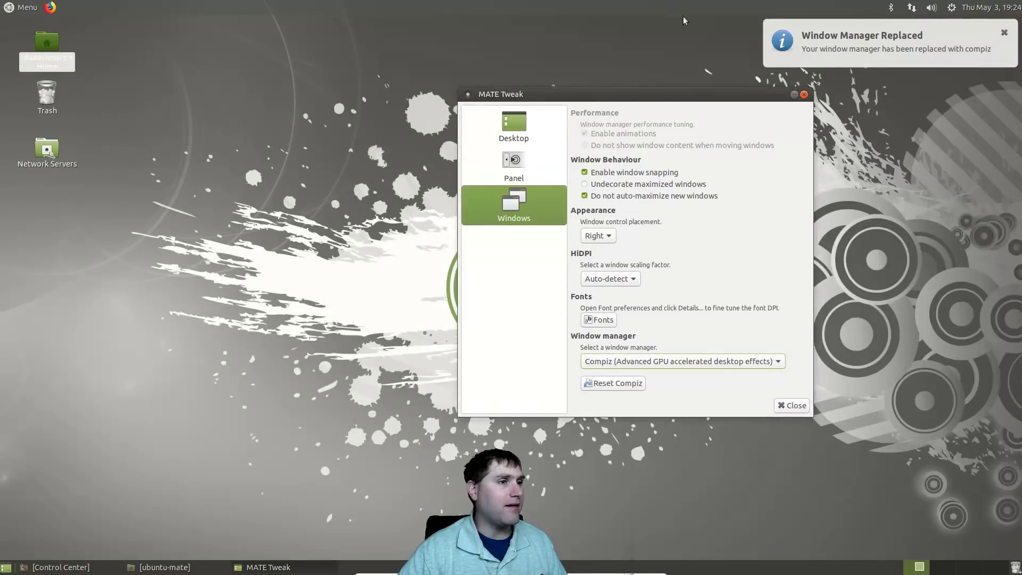
drag(670, 92, 630, 140)
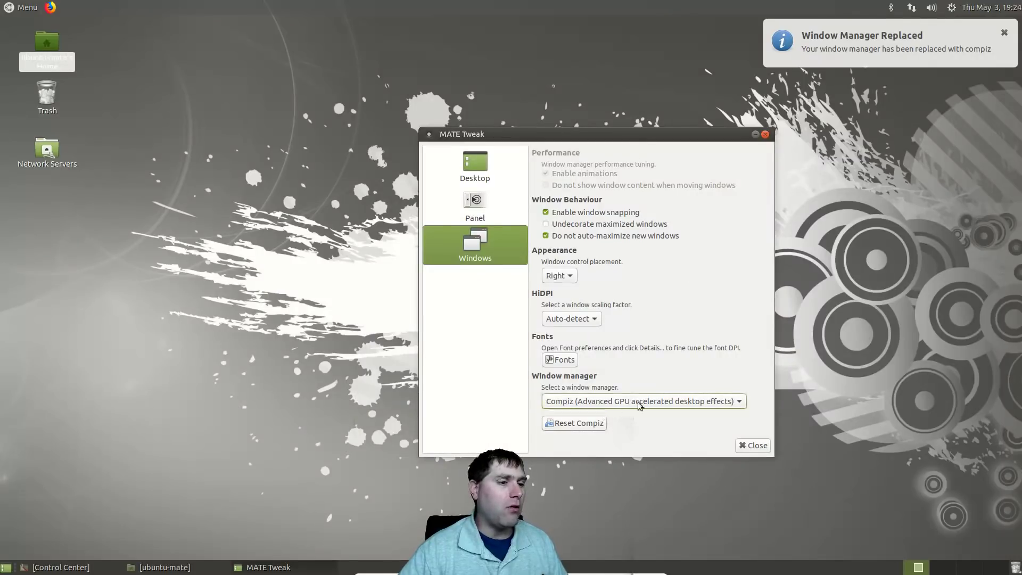
click(657, 402)
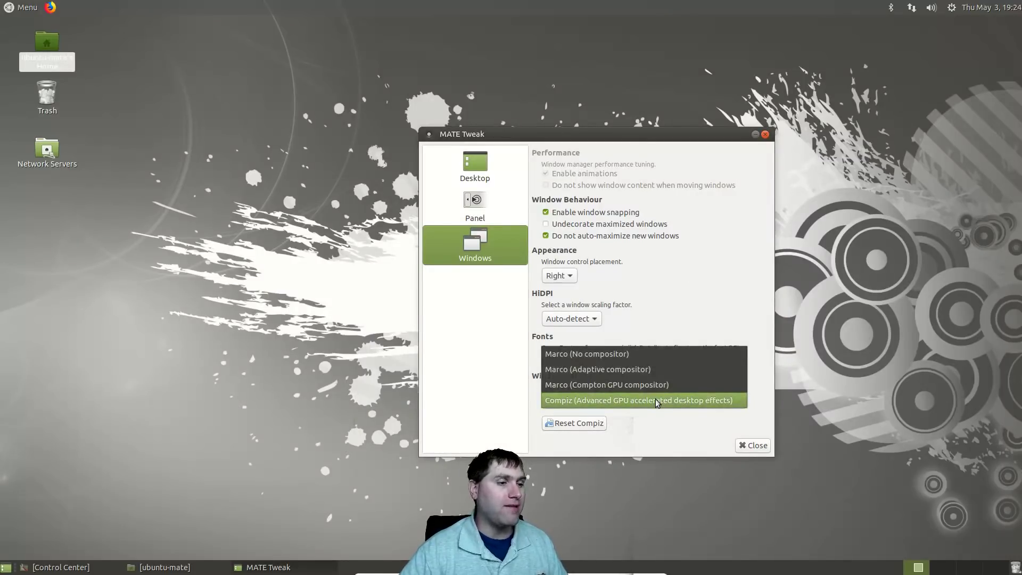
click(657, 402)
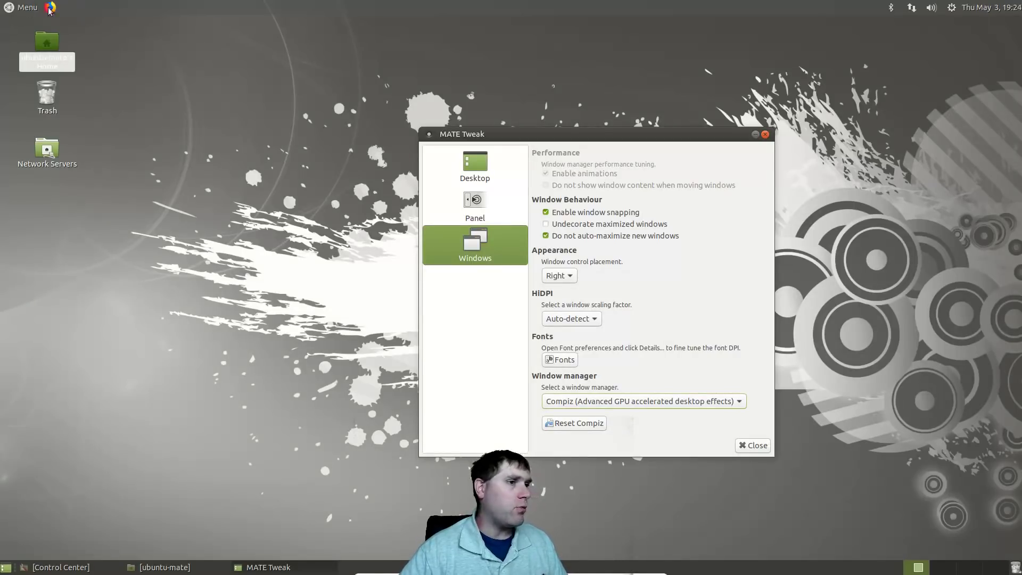
Look through the Control Center's items up to the Administration group, and minimize its window again
click(96, 568)
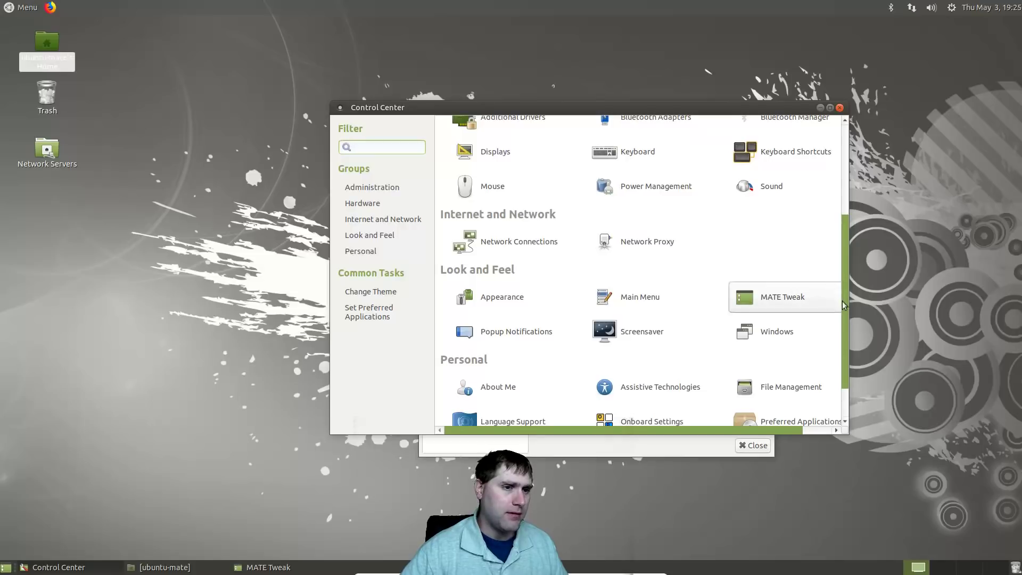
drag(846, 326, 867, 190)
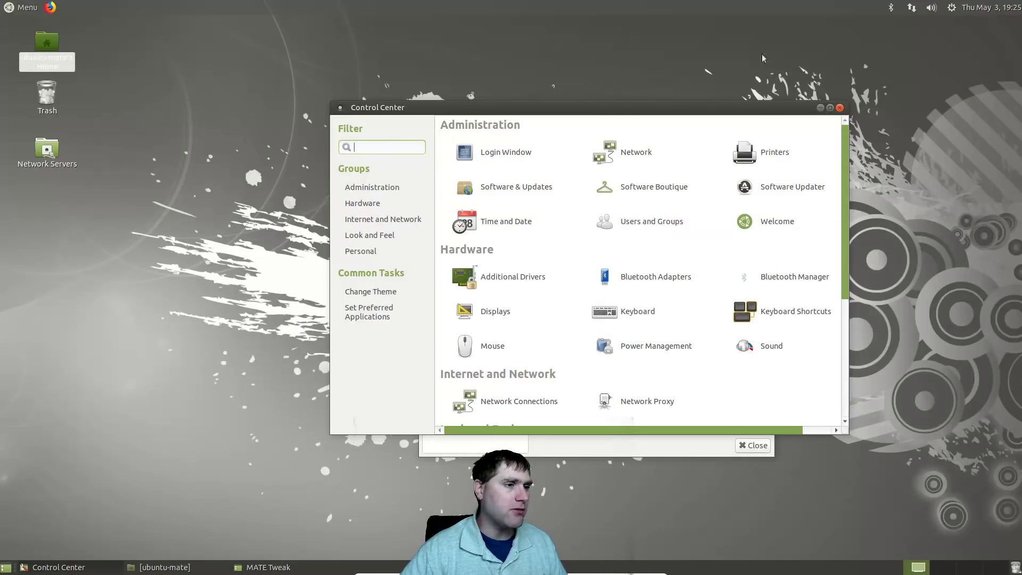
click(821, 109)
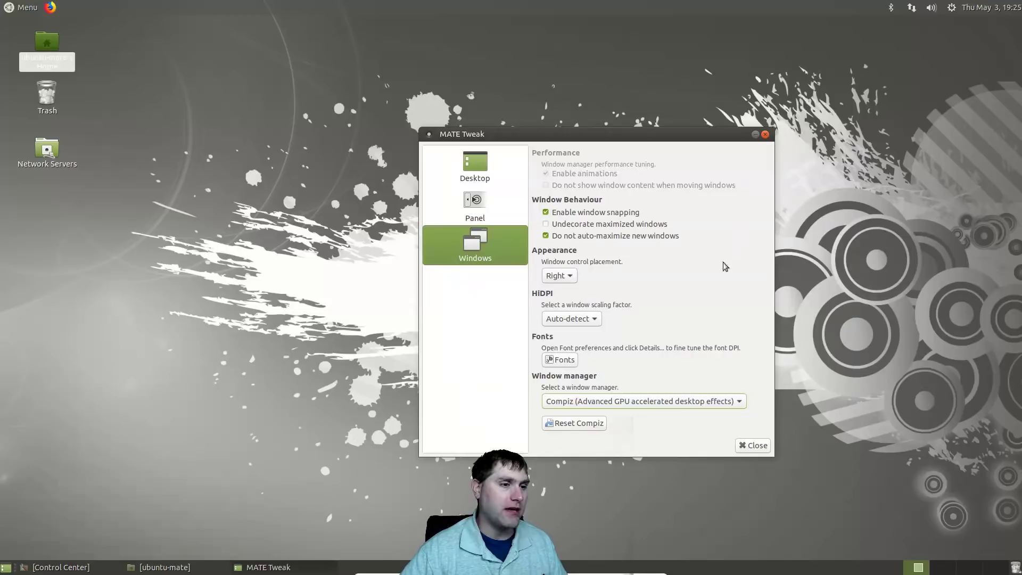
Set the window manager back to Marco (Adaptive compositor), dismiss the notification, and close MATE Tweak
click(677, 401)
click(677, 400)
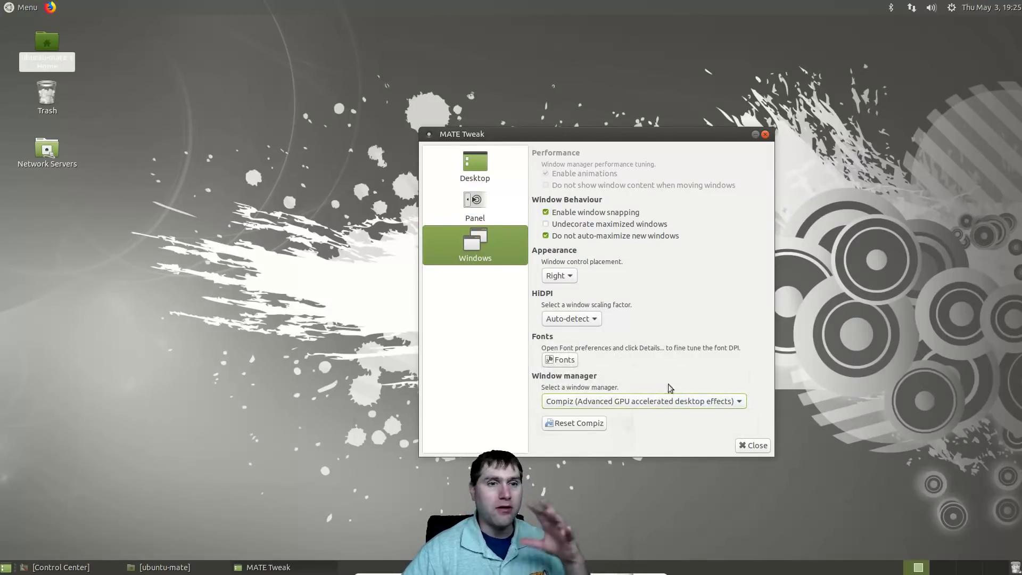
click(678, 401)
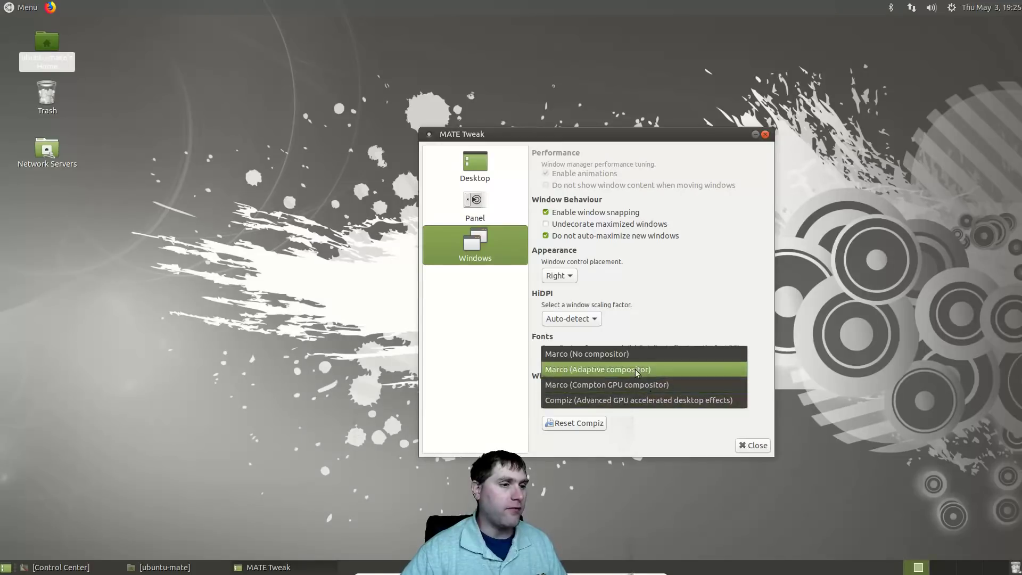
click(639, 371)
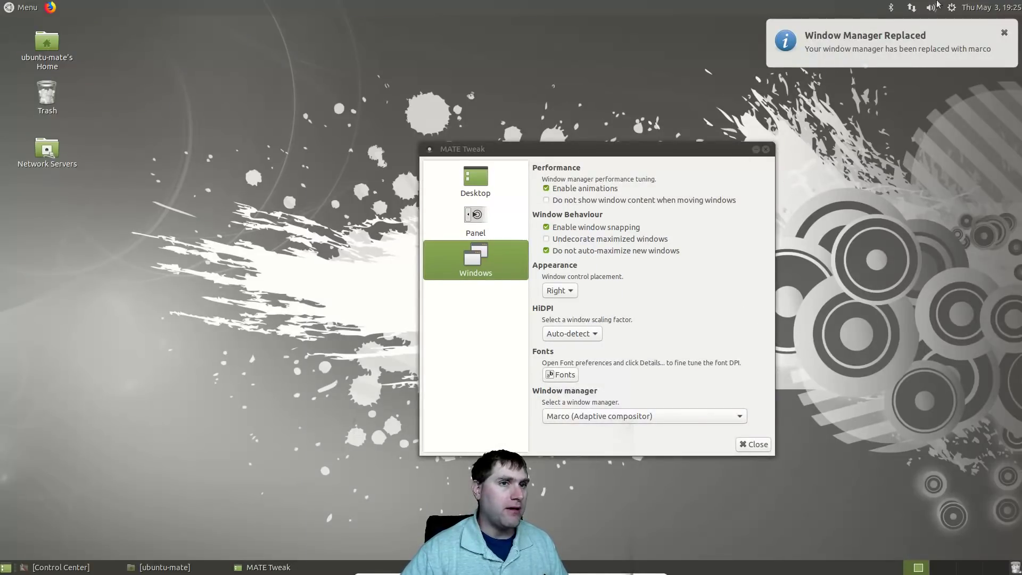
click(1005, 33)
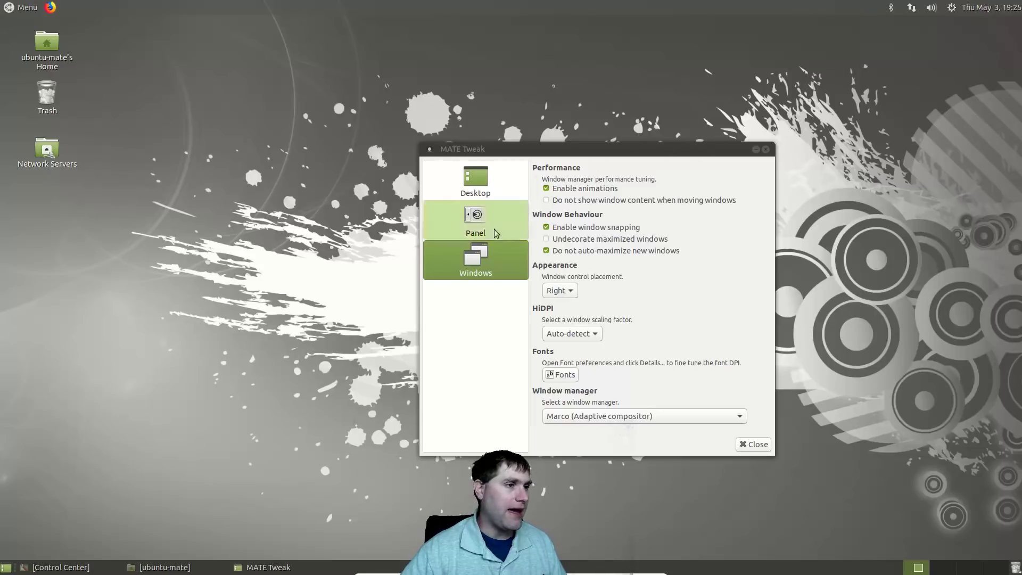
click(766, 150)
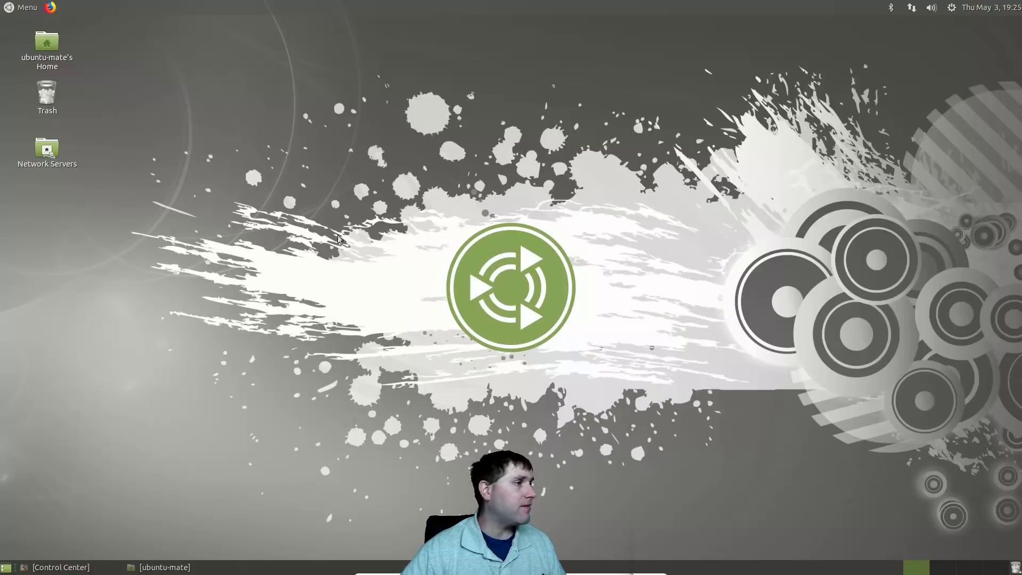
Cycle through all four workspaces and return to the first one
click(944, 570)
click(971, 566)
click(996, 570)
click(971, 574)
click(944, 569)
click(916, 569)
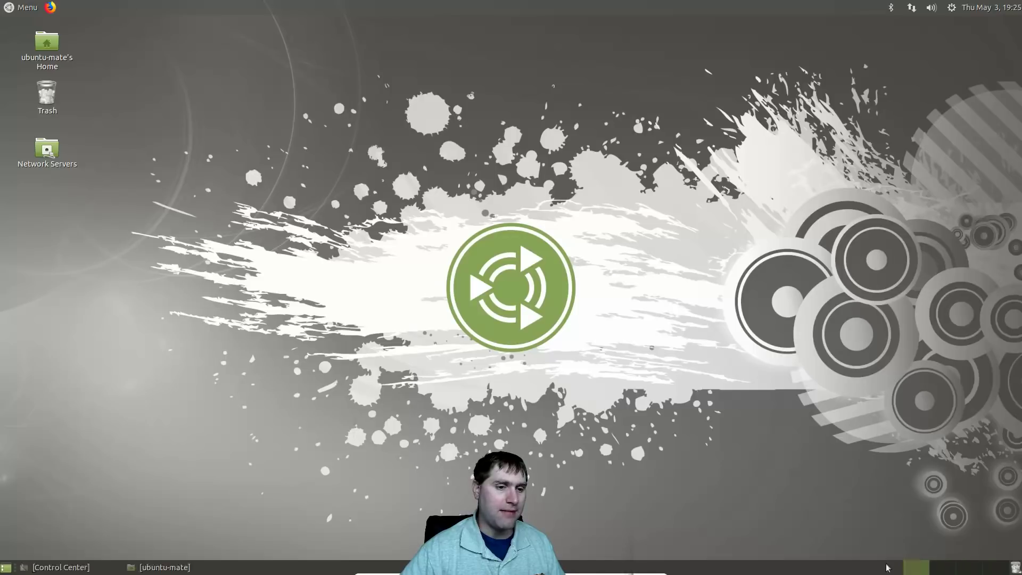
Restore the Control Center window, move it toward the desktop's upper left, and try to enlarge it
click(59, 568)
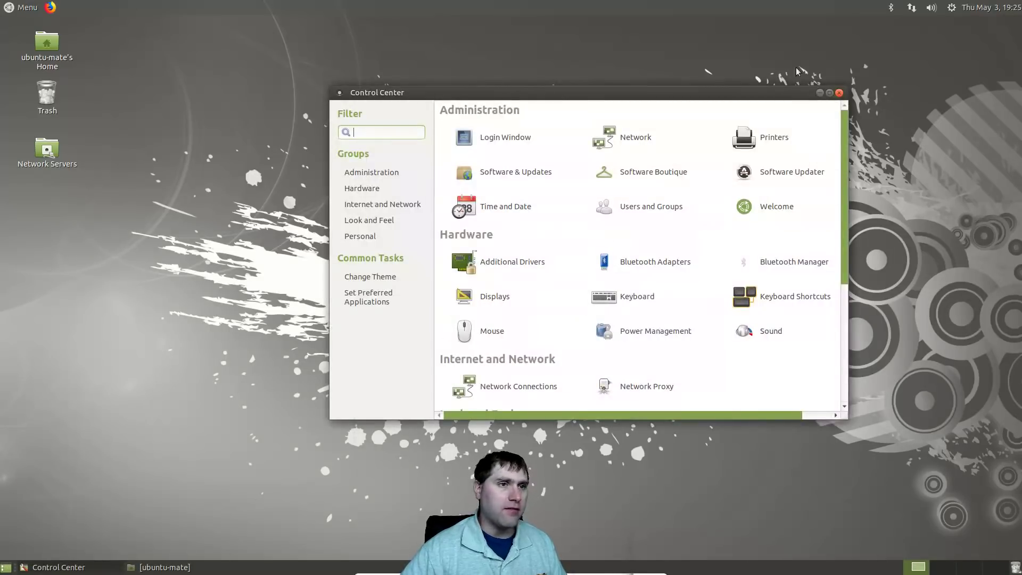
drag(758, 92, 652, 47)
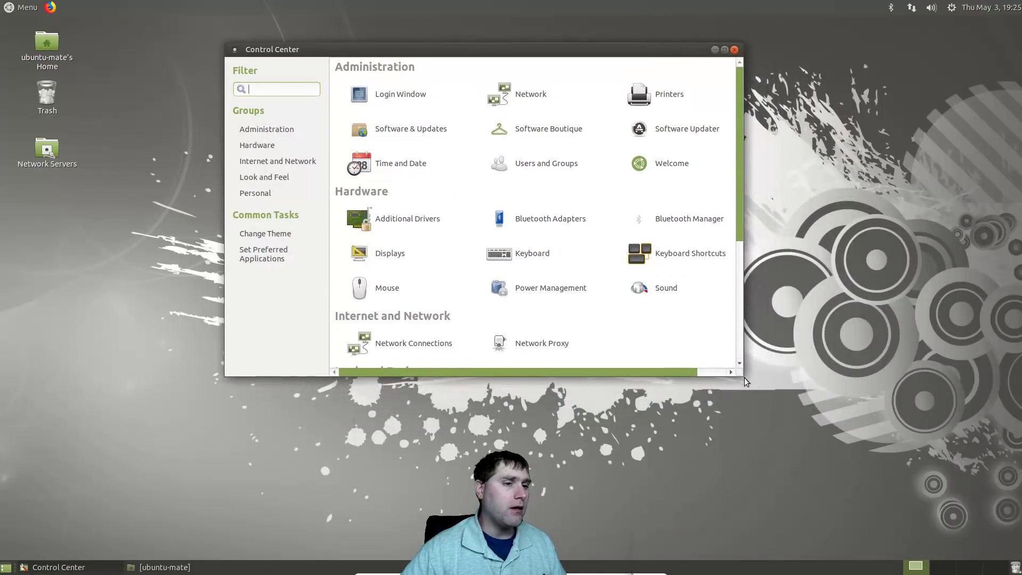
drag(743, 377, 807, 438)
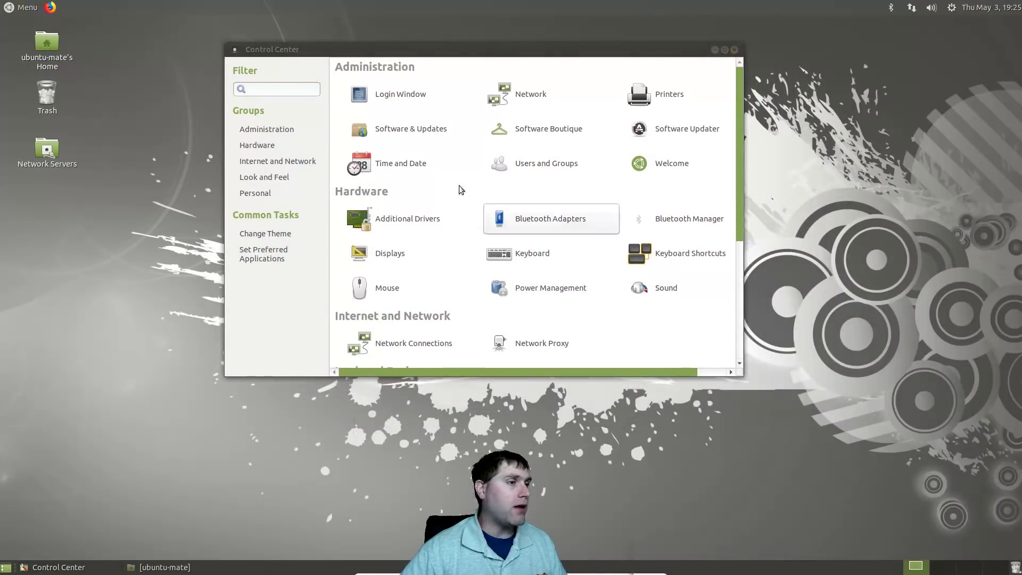
Review the Additional Drivers options for the VirtualBox devices, and close Software & Updates
click(432, 219)
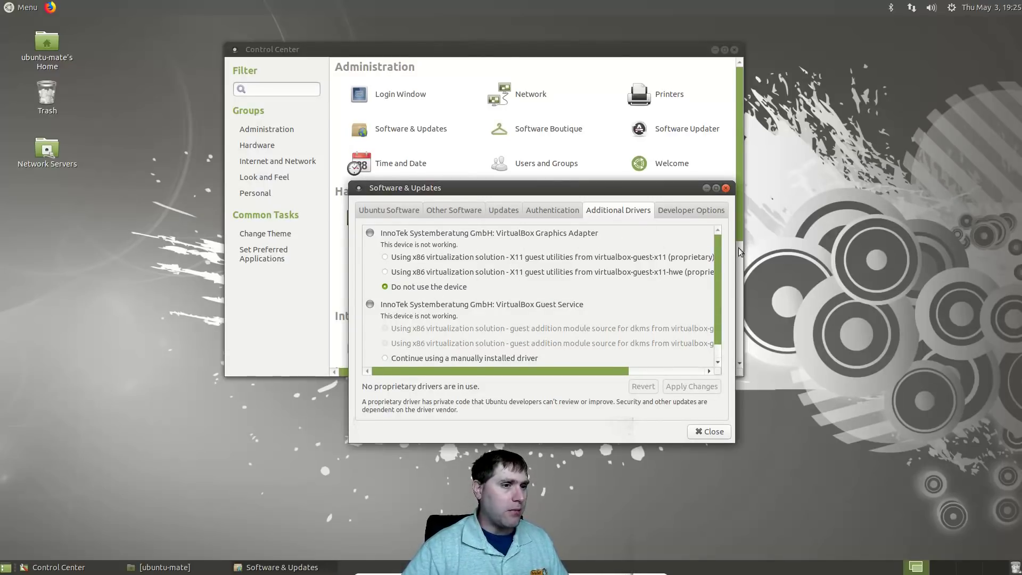
scroll(717, 283, down, 1)
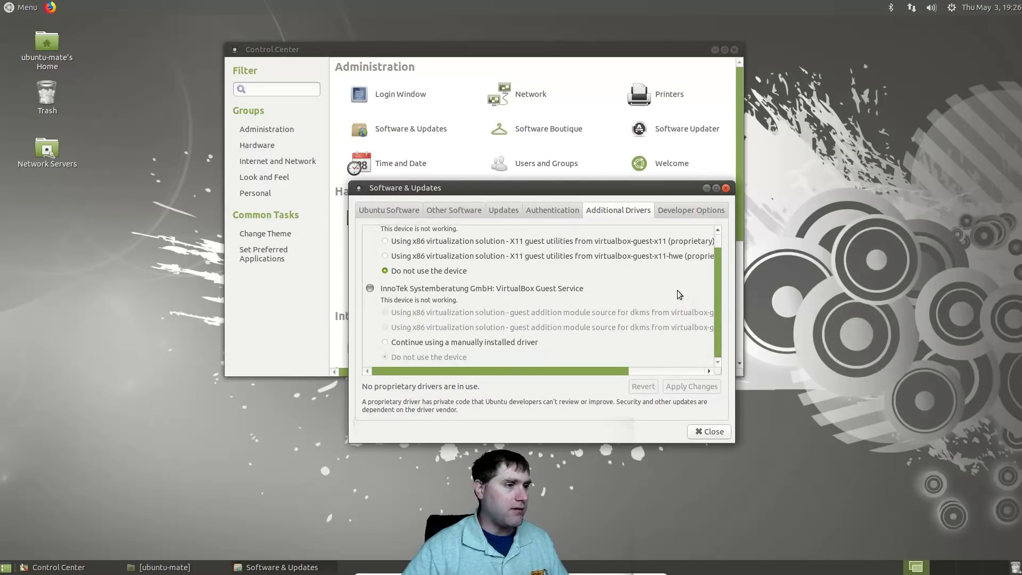
click(713, 433)
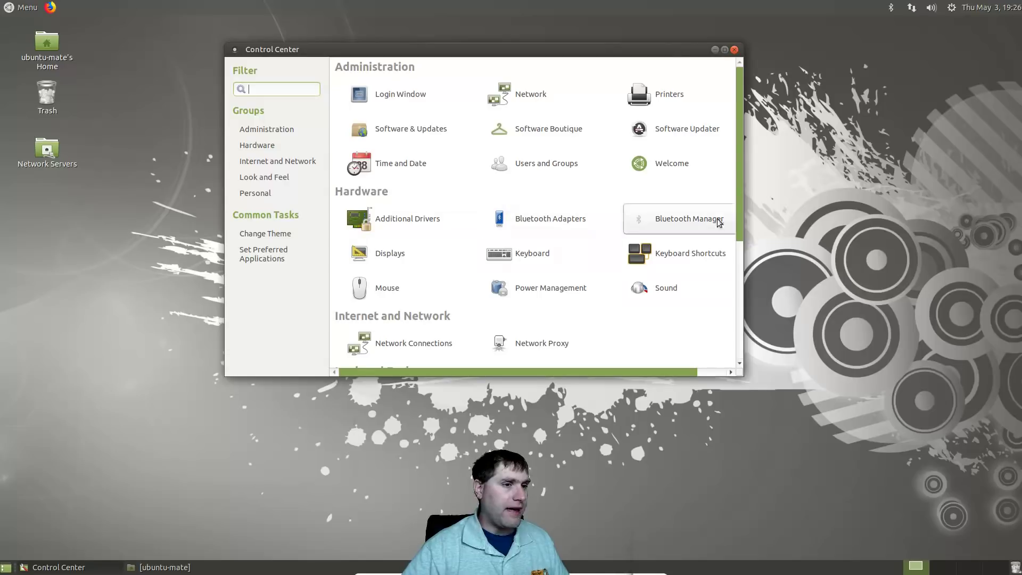
Open the Screensaver preferences, try the Pictures folder, Floating GNOME, Cosmos and Pop art squares themes, and select Random
drag(742, 217, 733, 323)
click(548, 234)
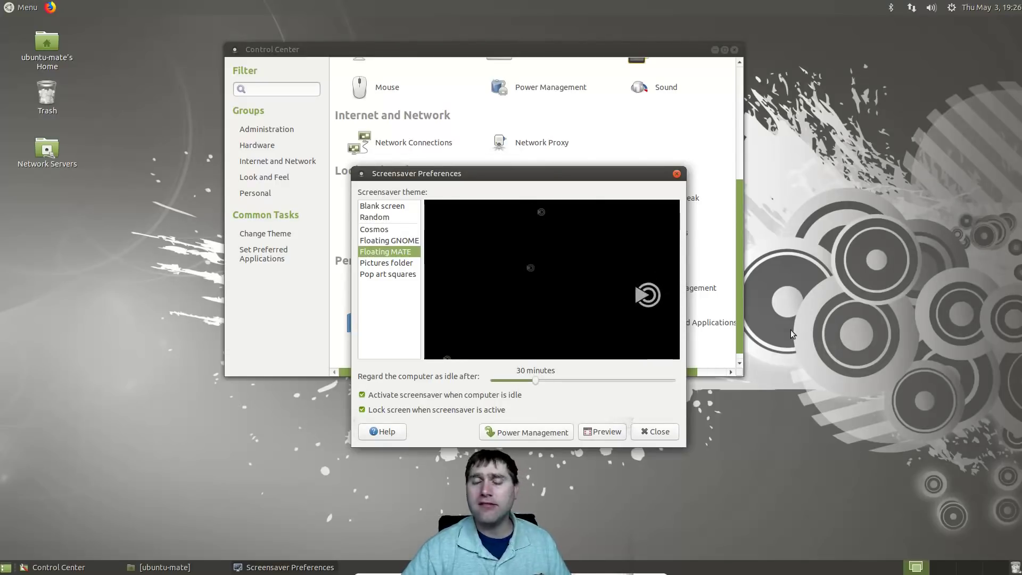
click(386, 262)
click(384, 241)
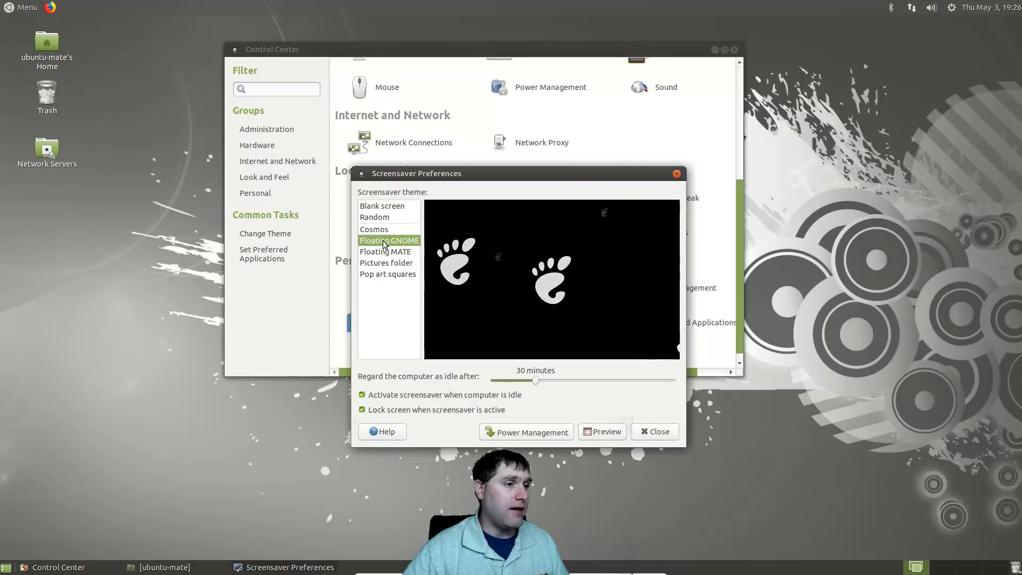
click(383, 230)
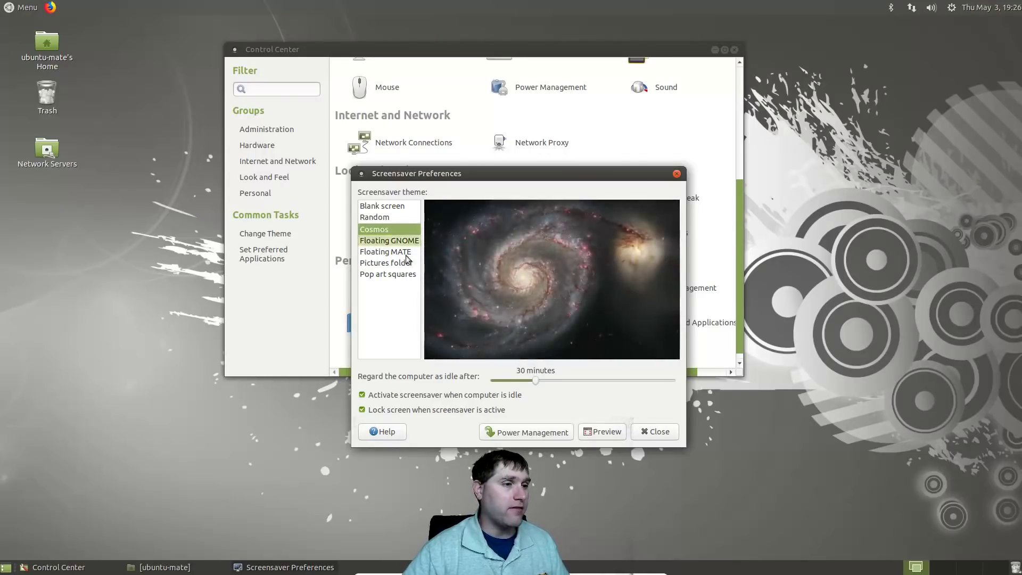
click(387, 274)
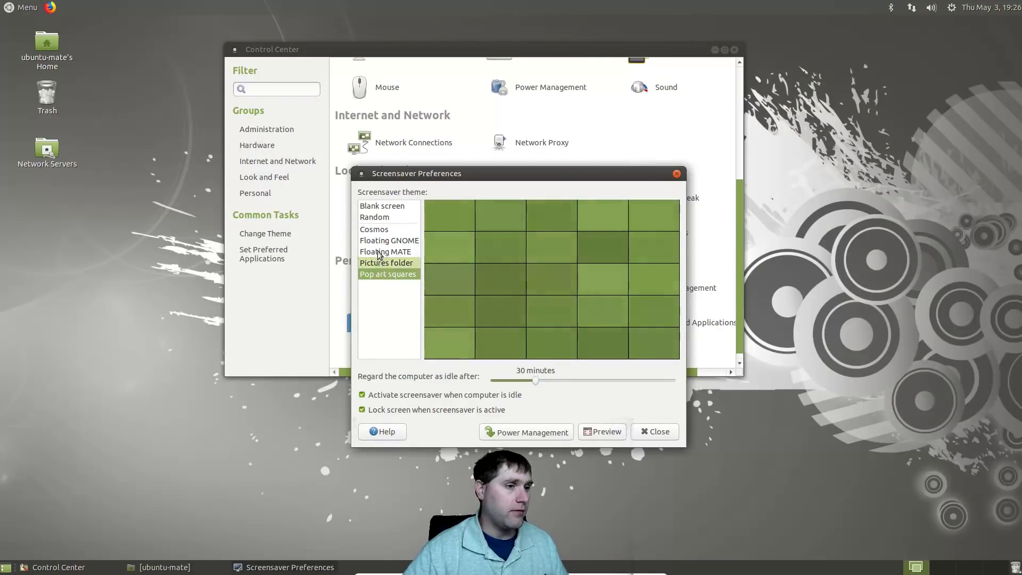
click(389, 217)
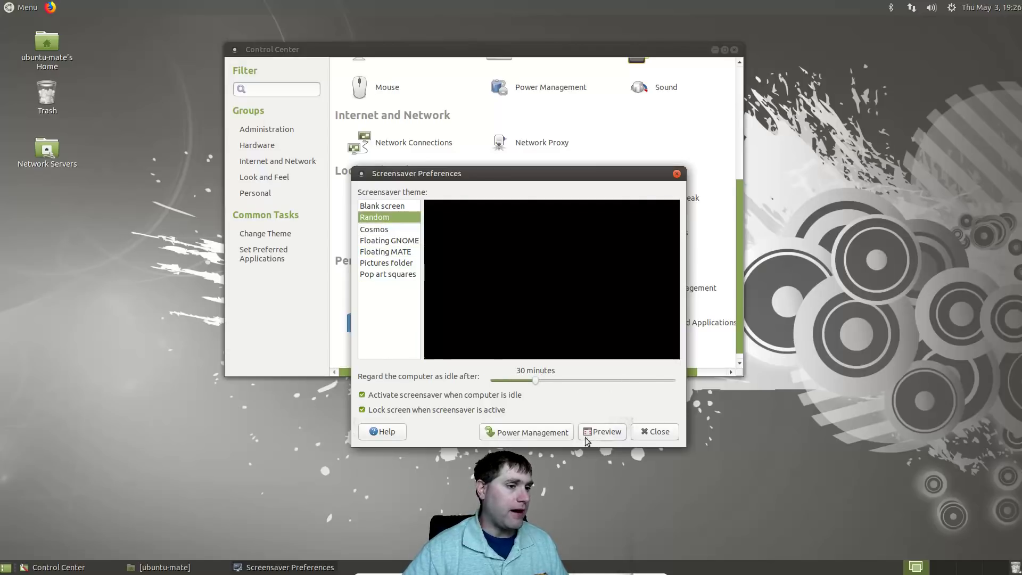
Preview the Random screensaver full screen, switch the theme to Cosmos and preview it, and close the Screensaver preferences
click(607, 431)
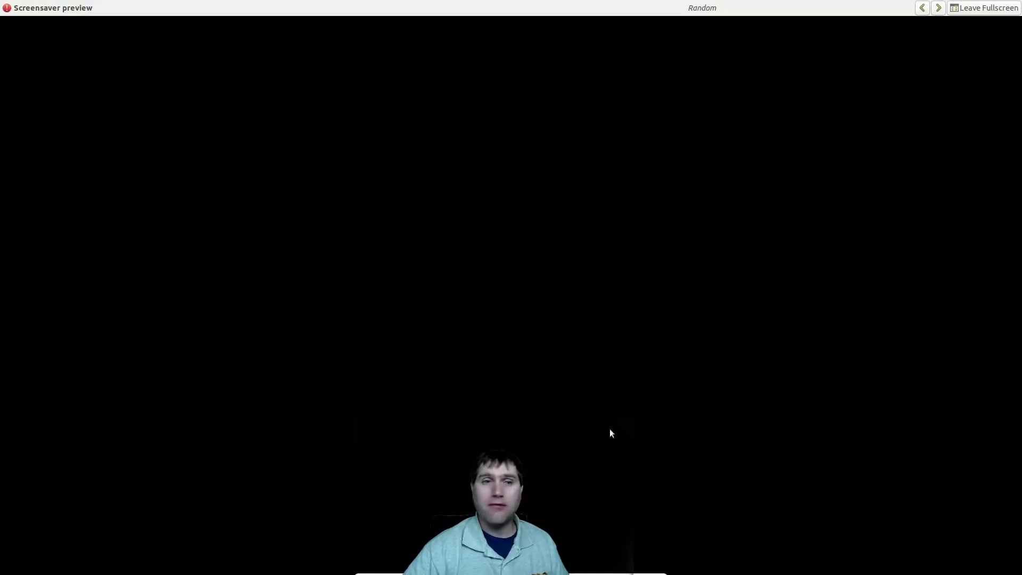
click(984, 8)
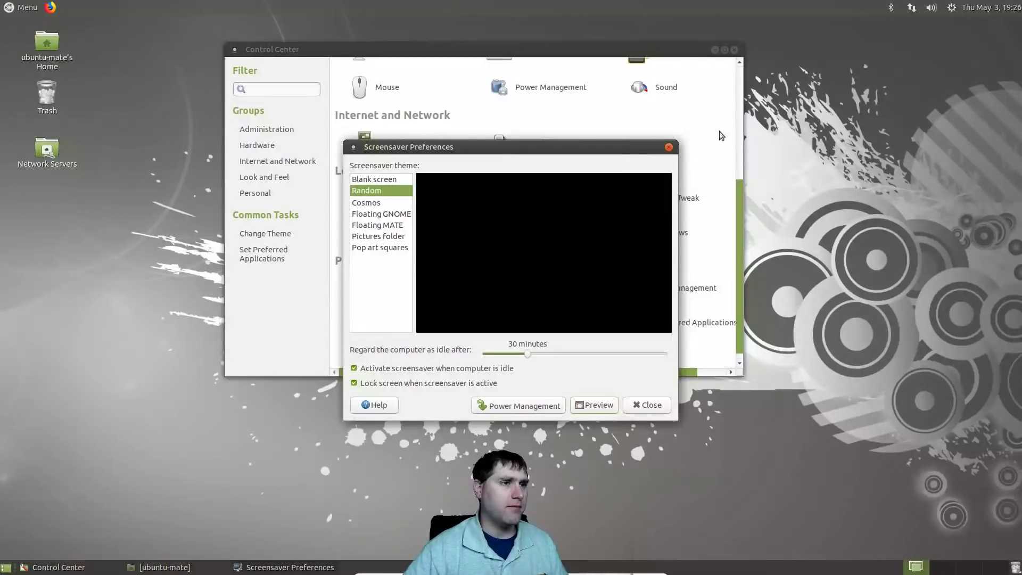
click(378, 205)
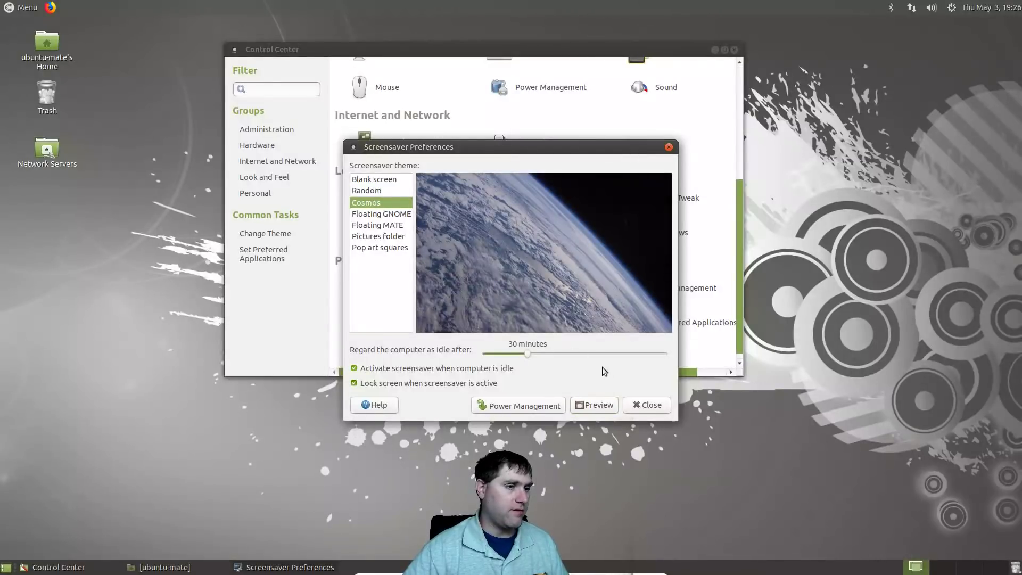
click(597, 405)
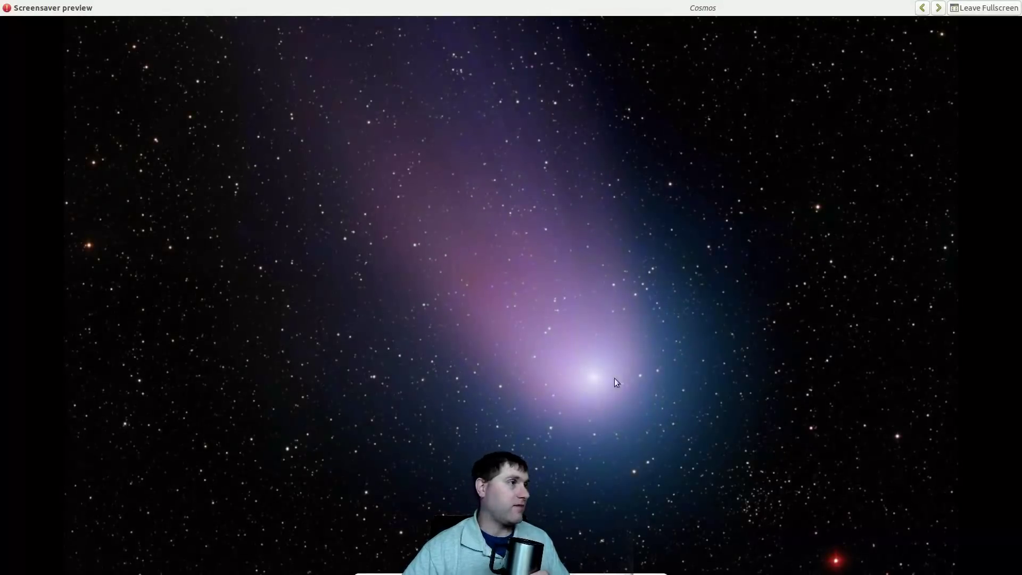
click(967, 8)
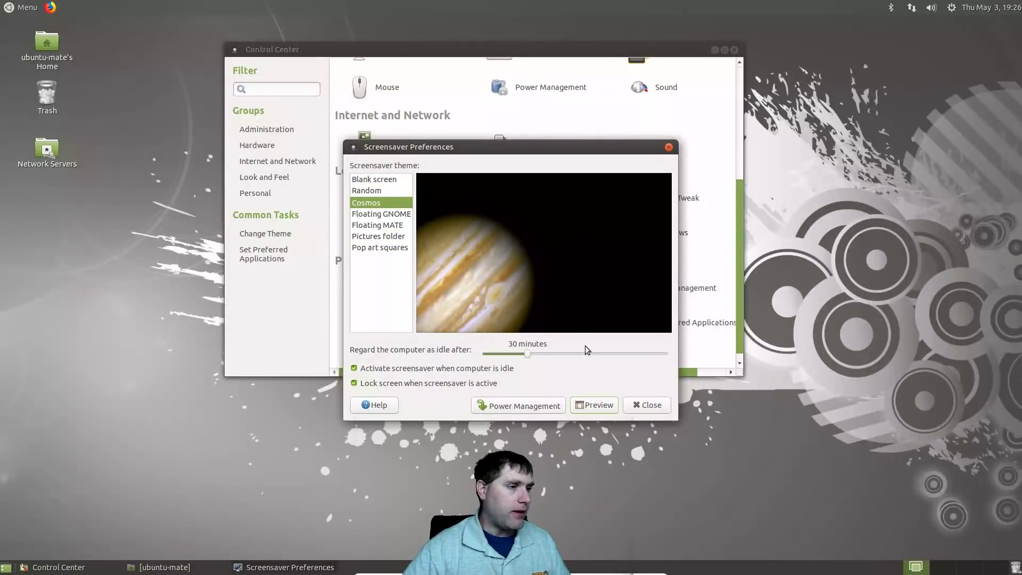
click(641, 406)
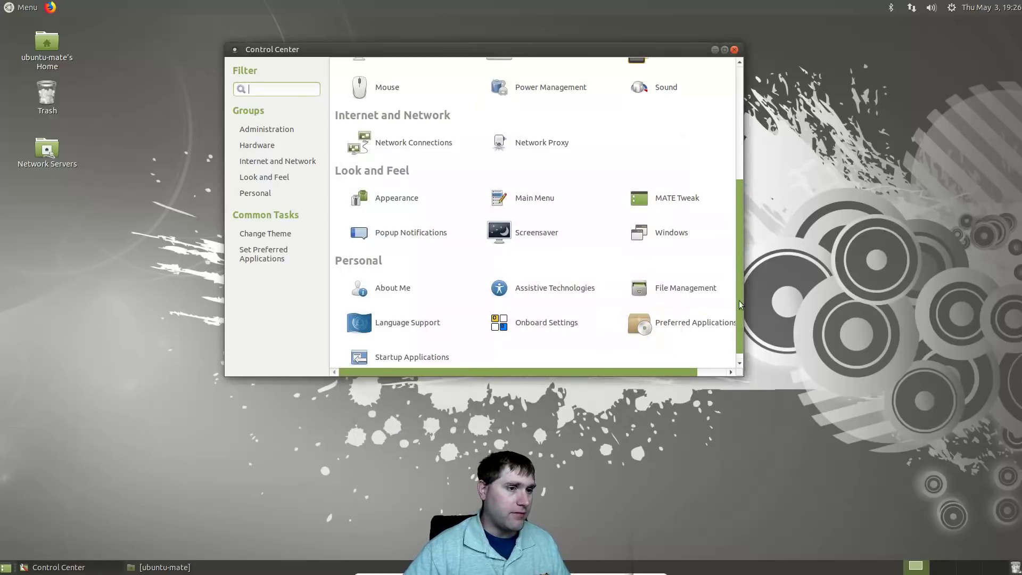
Review the File Management preferences for behavior, display, list columns, preview, media and extensions, and close every open preferences window
double_click(688, 290)
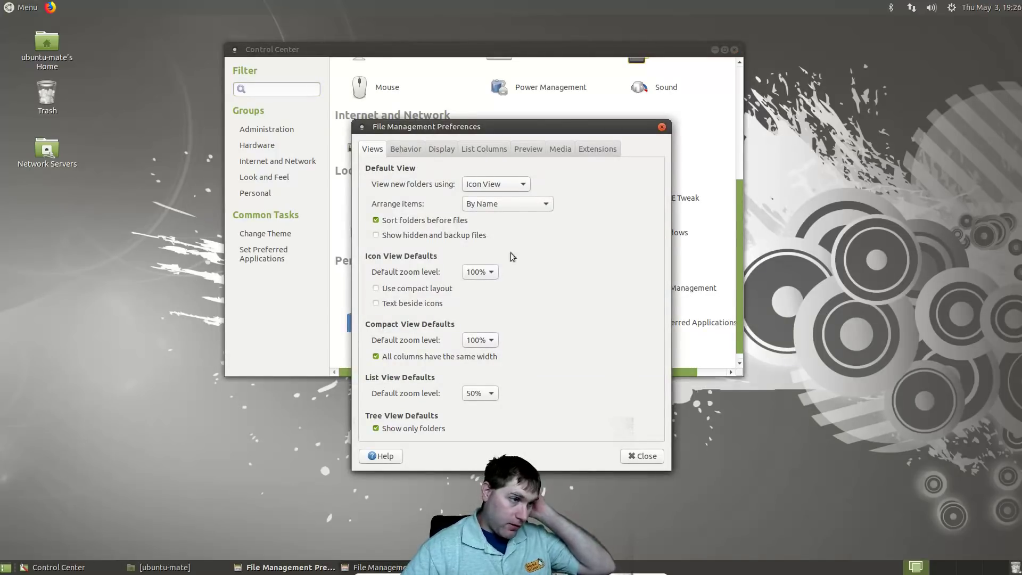
click(411, 149)
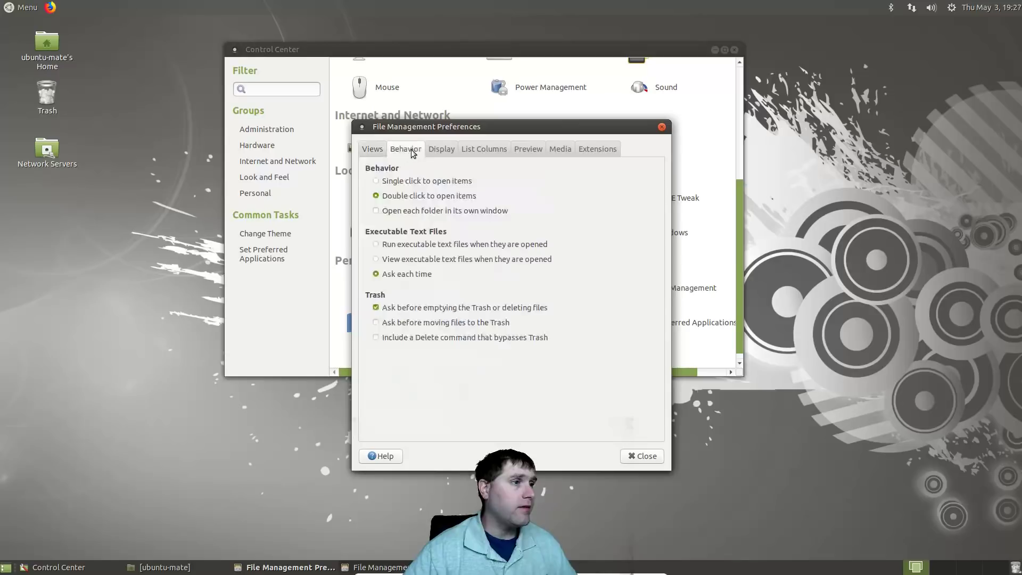
click(451, 152)
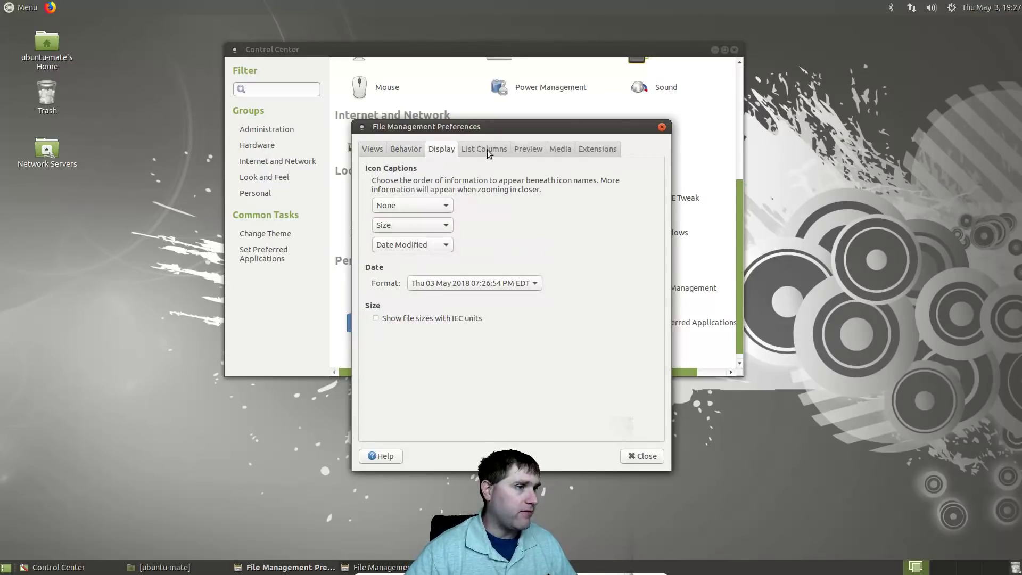
click(487, 150)
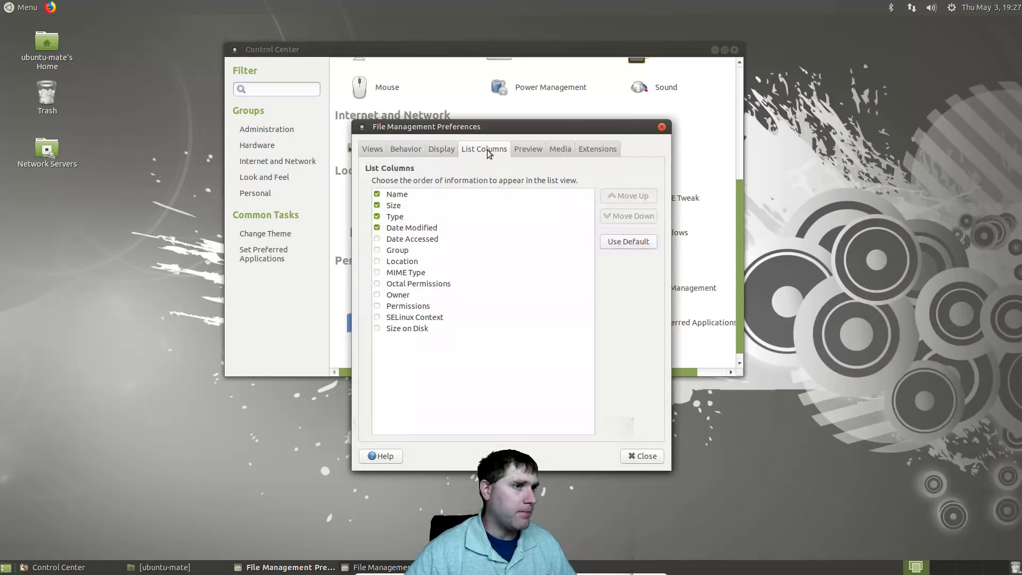
click(524, 151)
click(571, 151)
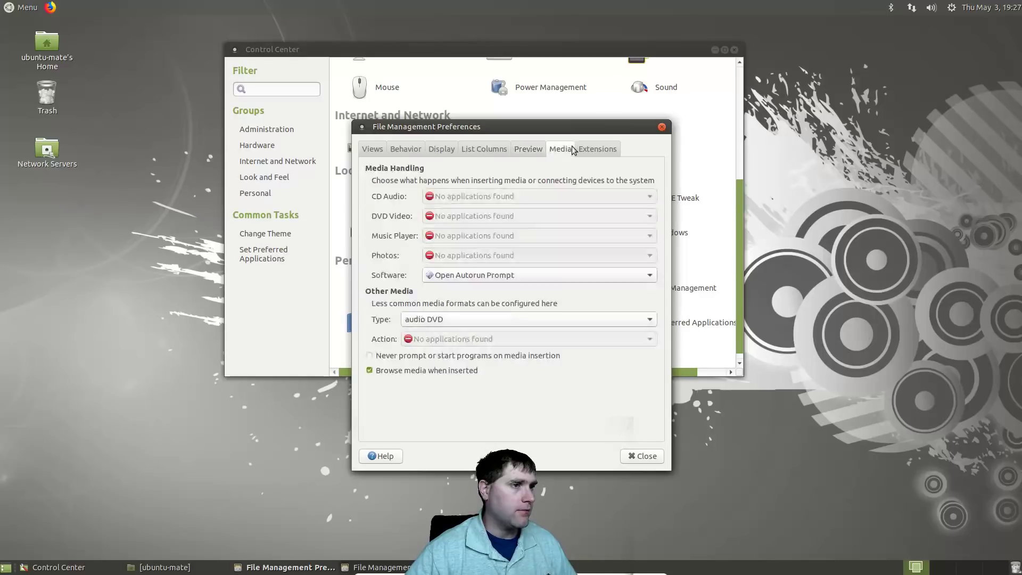
click(592, 151)
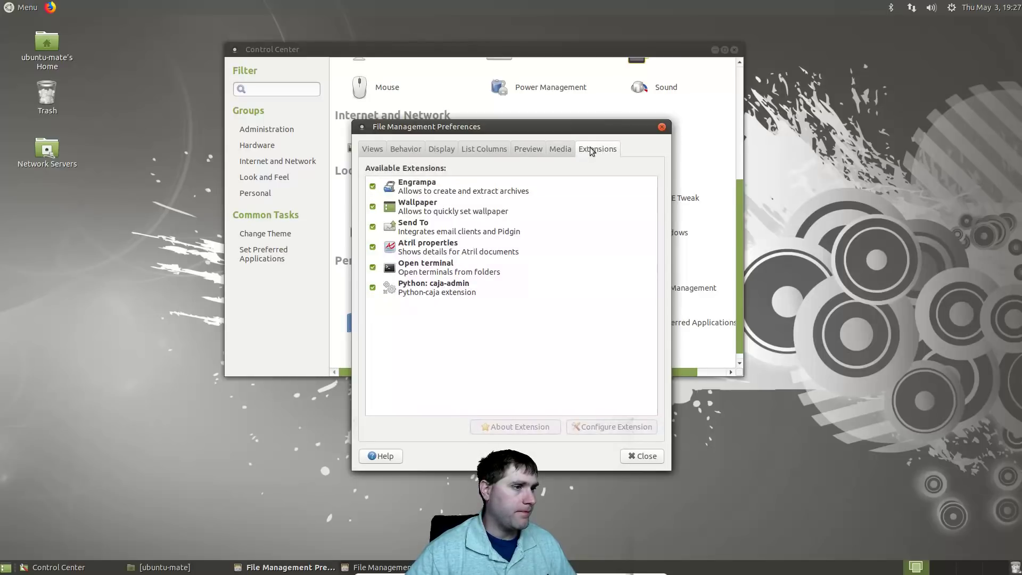
click(662, 127)
click(690, 288)
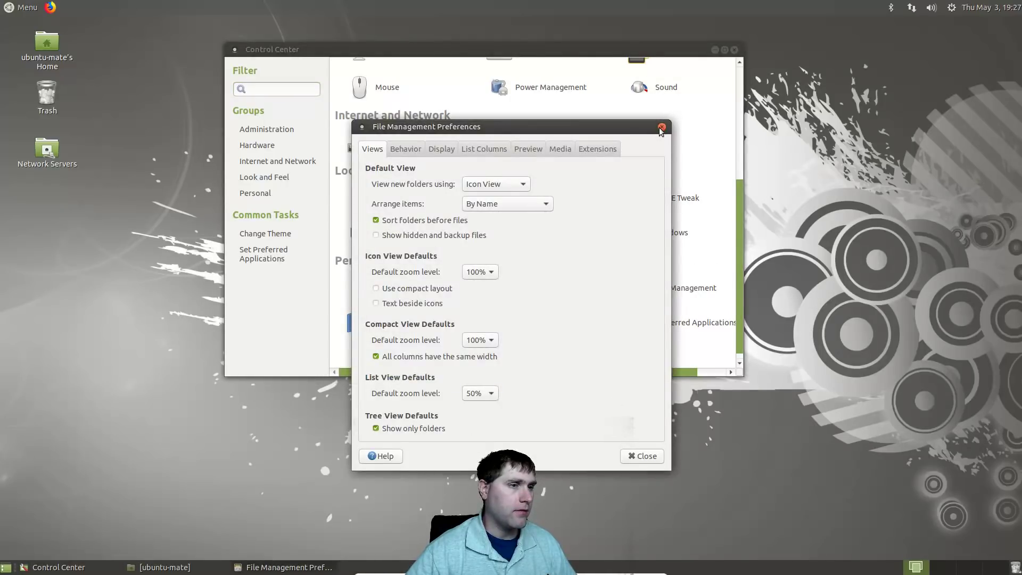
click(662, 128)
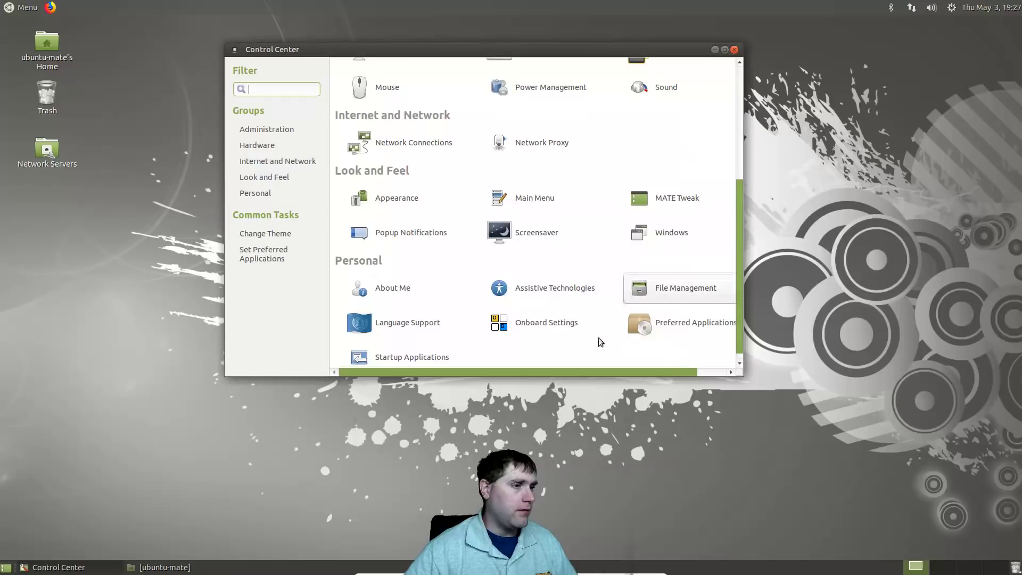
Open the Startup Applications preferences and enlarge the window to show more of the program list
click(429, 357)
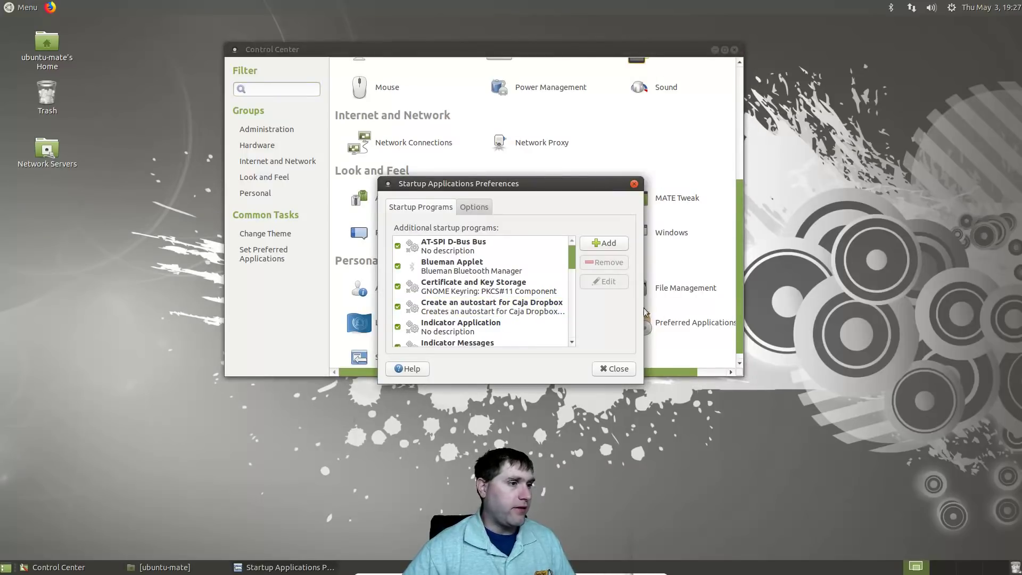
drag(650, 388, 758, 447)
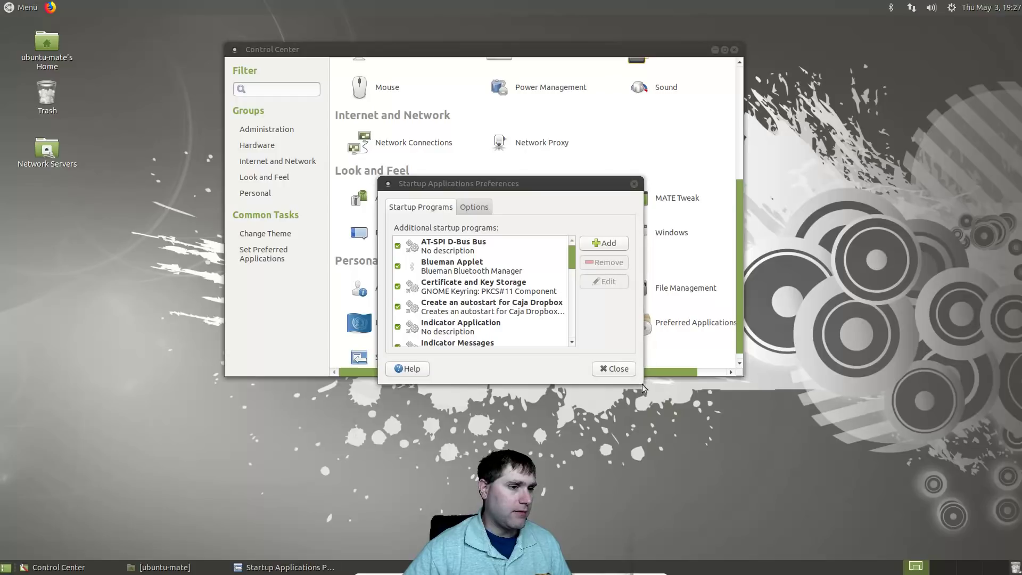
drag(643, 385, 816, 496)
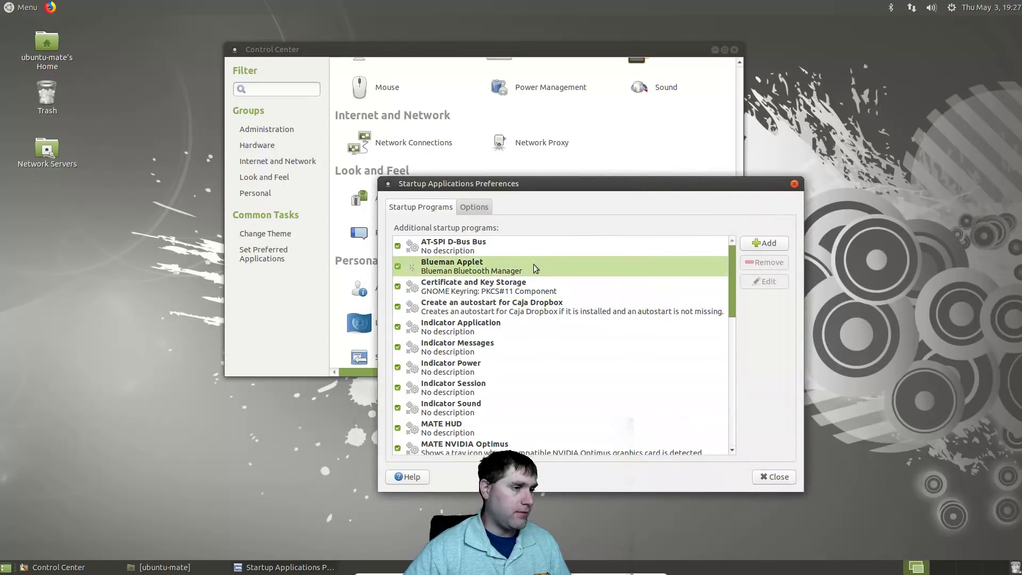
Disable the Orca screen reader, Print Queue Applet and Welcome entries in the startup programs
scroll(546, 327, down, 2)
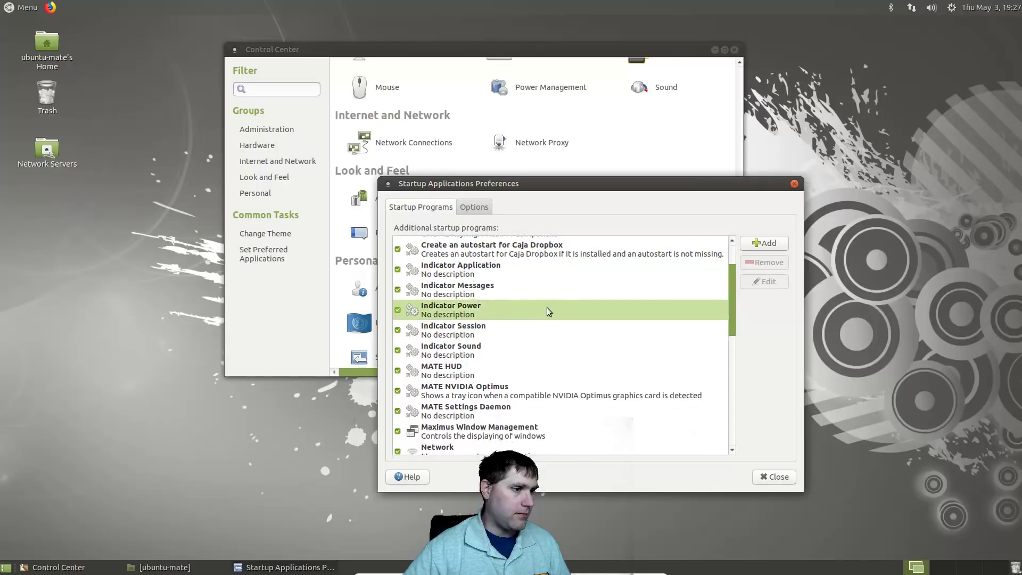
drag(733, 282, 731, 360)
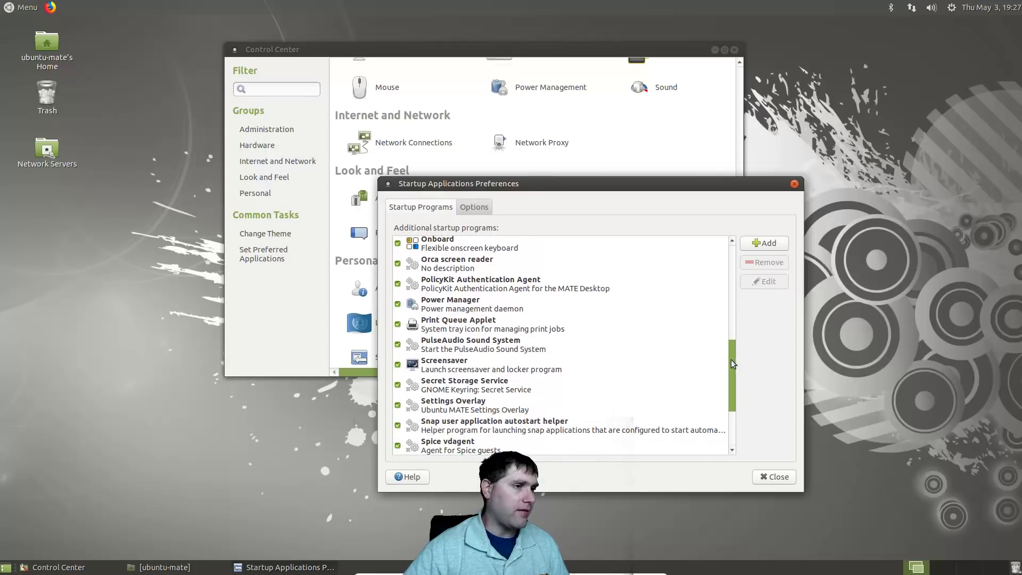
click(397, 266)
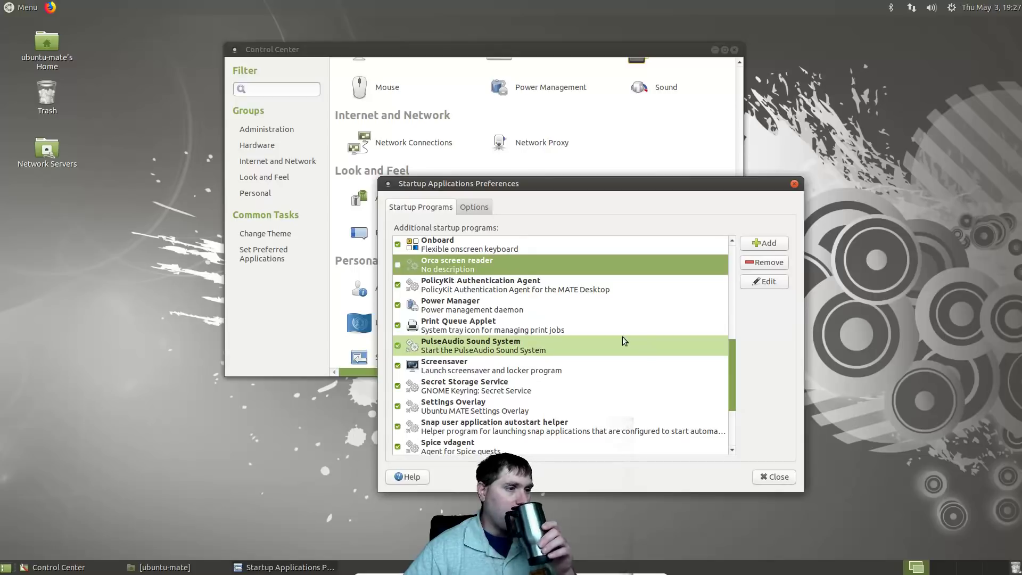
click(397, 325)
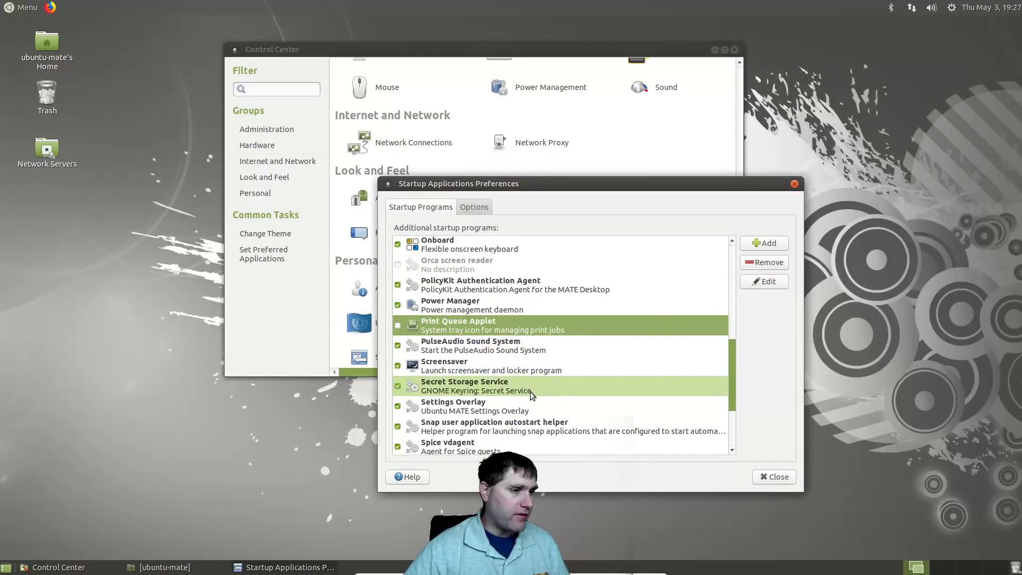
drag(730, 371, 724, 420)
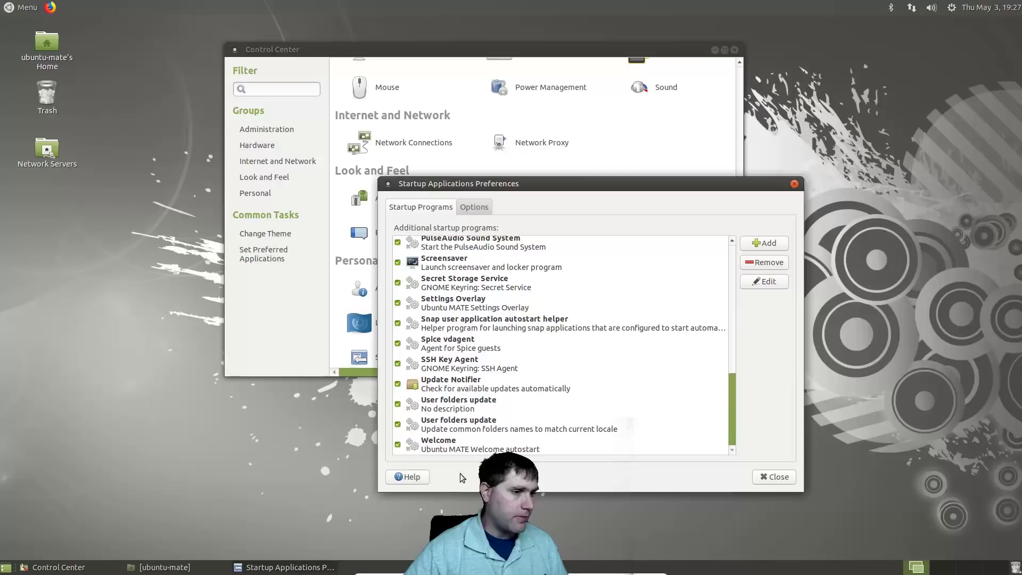
click(397, 444)
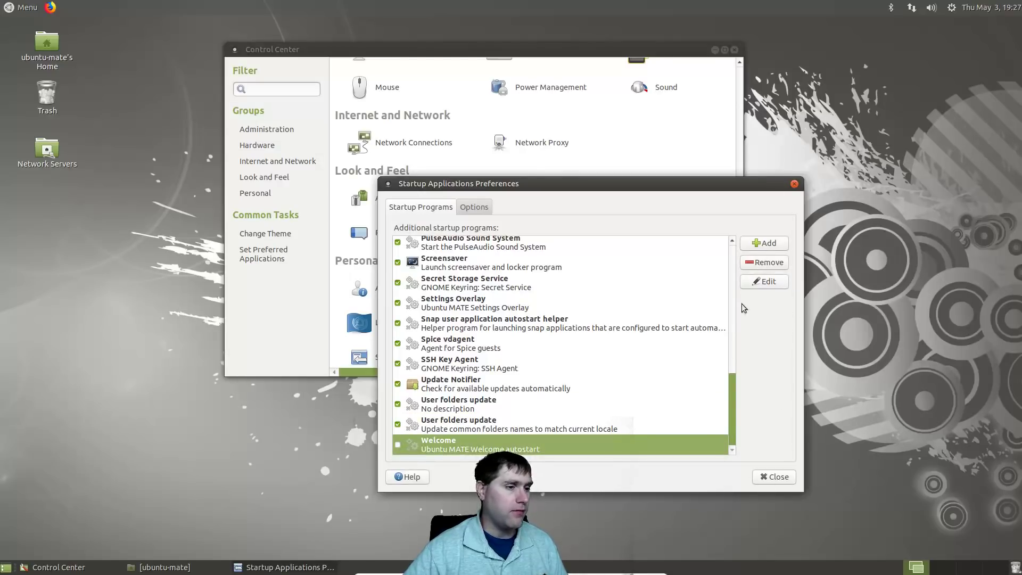
Close the Startup Applications preferences and the Control Center
click(774, 477)
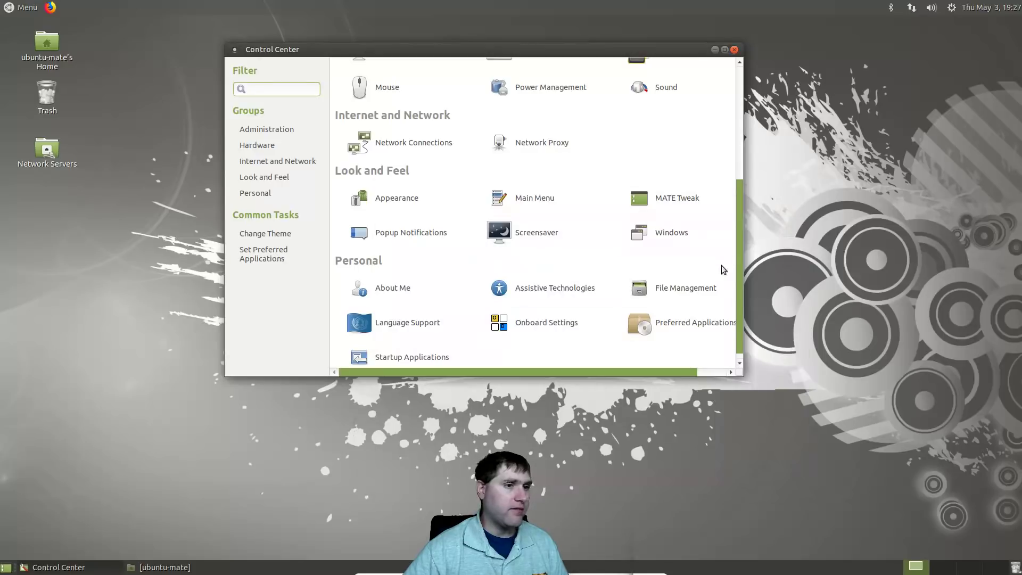
drag(739, 283, 712, 74)
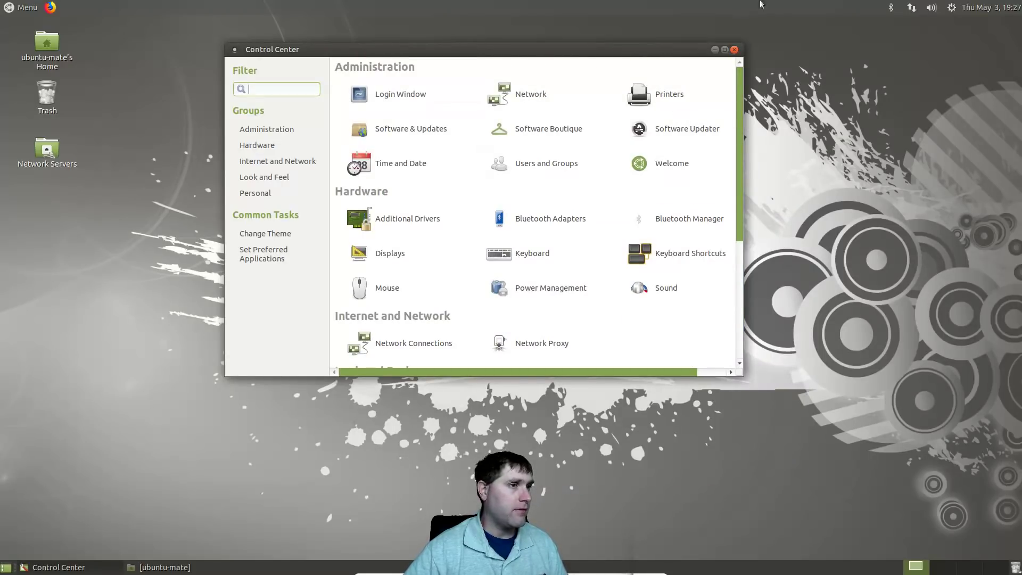
click(735, 50)
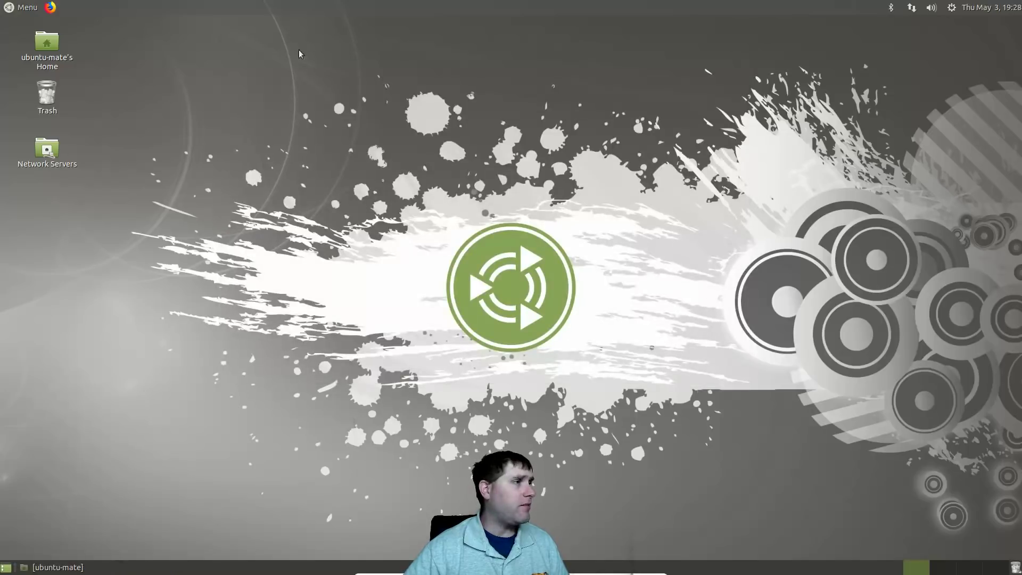
Browse the application menu's categories, including Sound & Video, Office and Universal Access, and close the menu
click(22, 7)
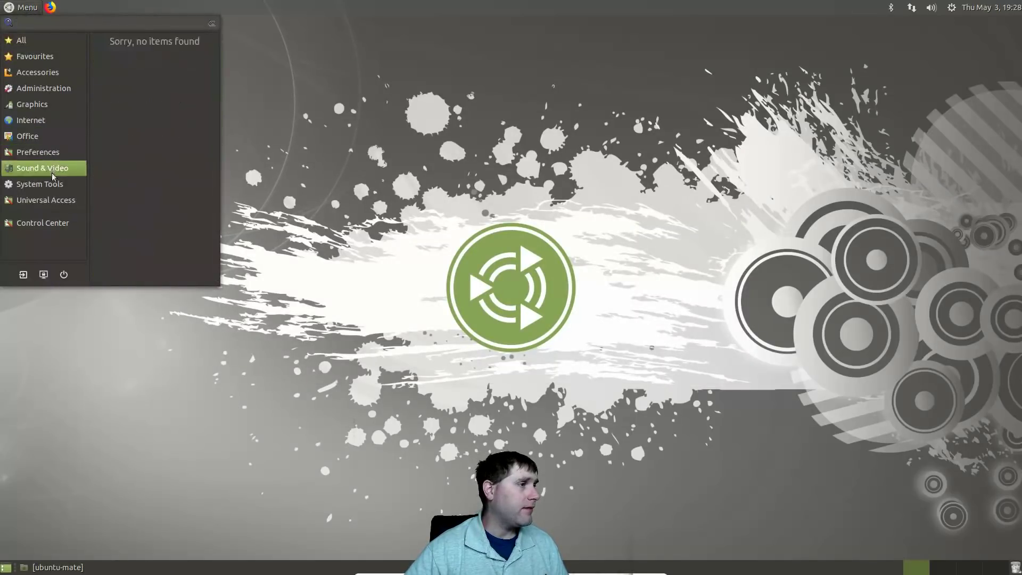
mouse_move(52, 186)
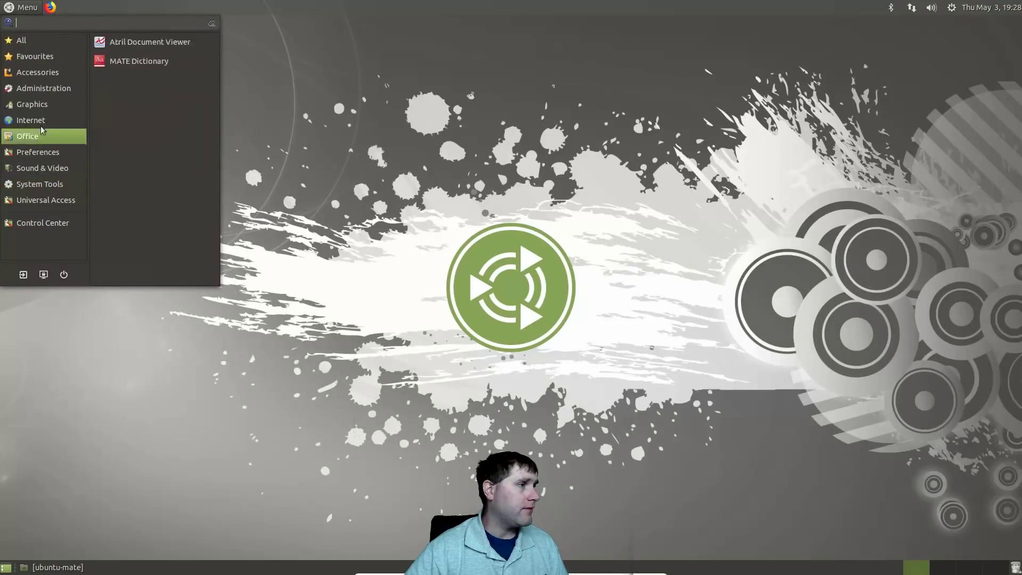
click(357, 136)
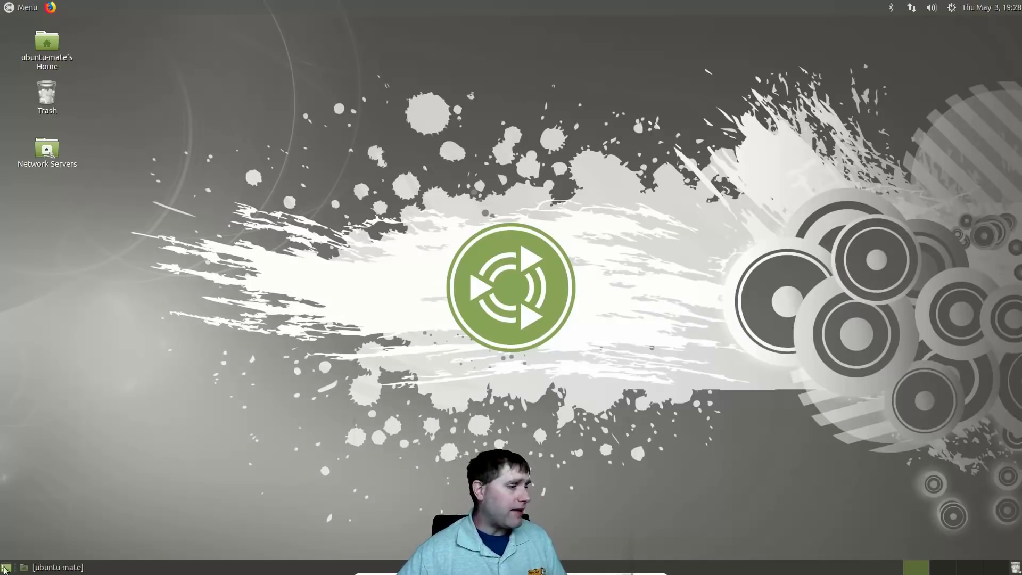
click(14, 8)
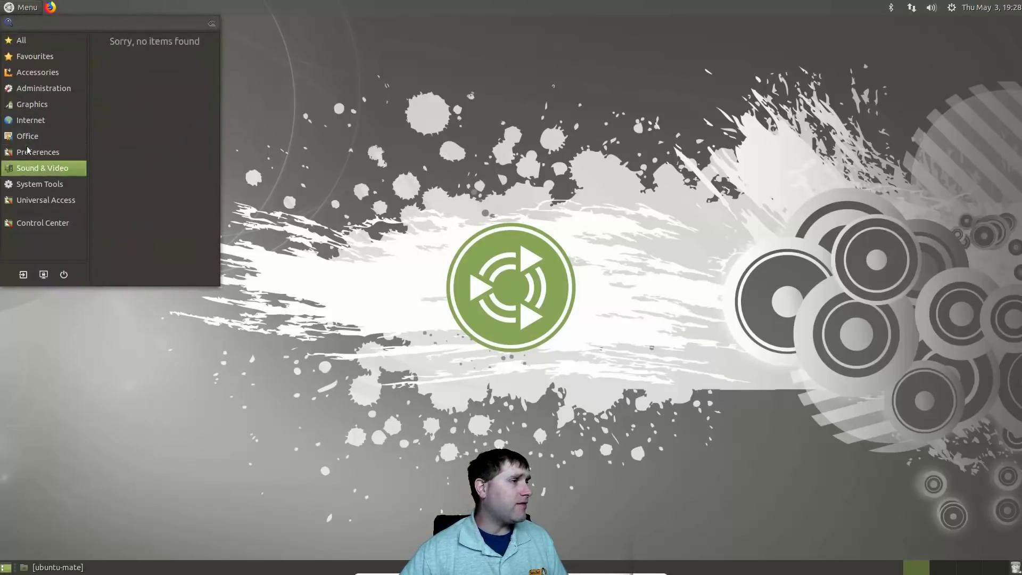
mouse_move(28, 137)
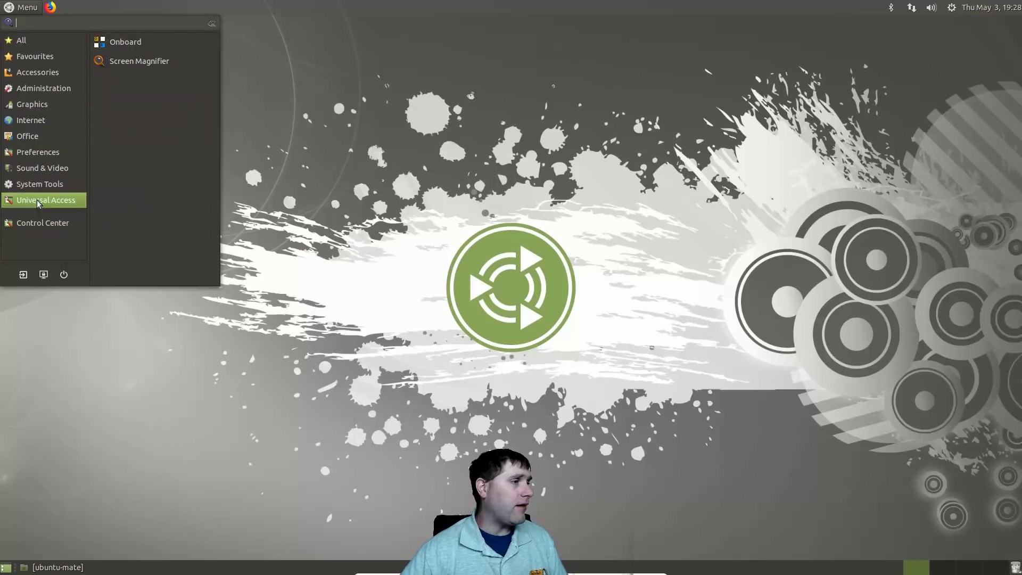
click(463, 127)
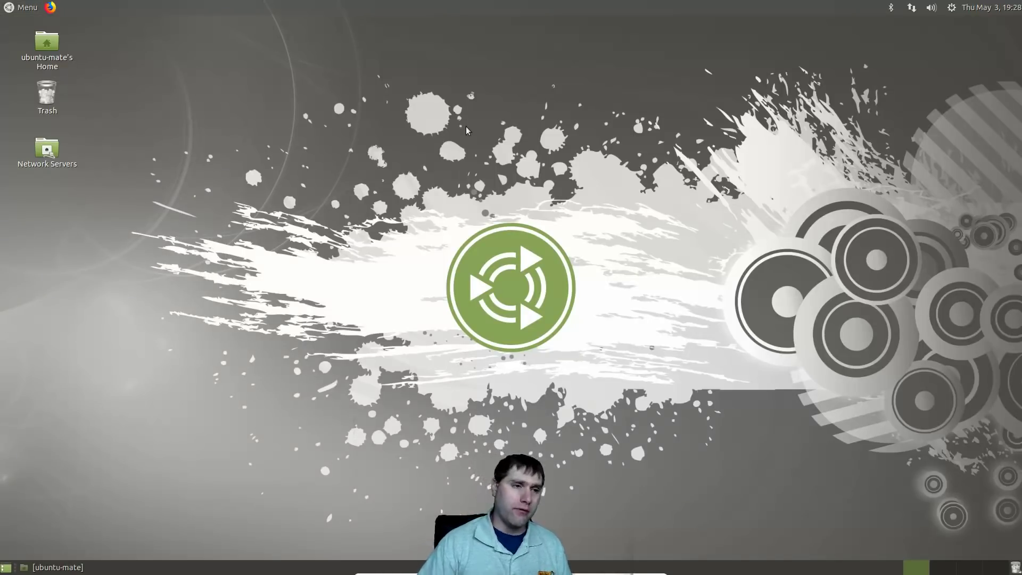